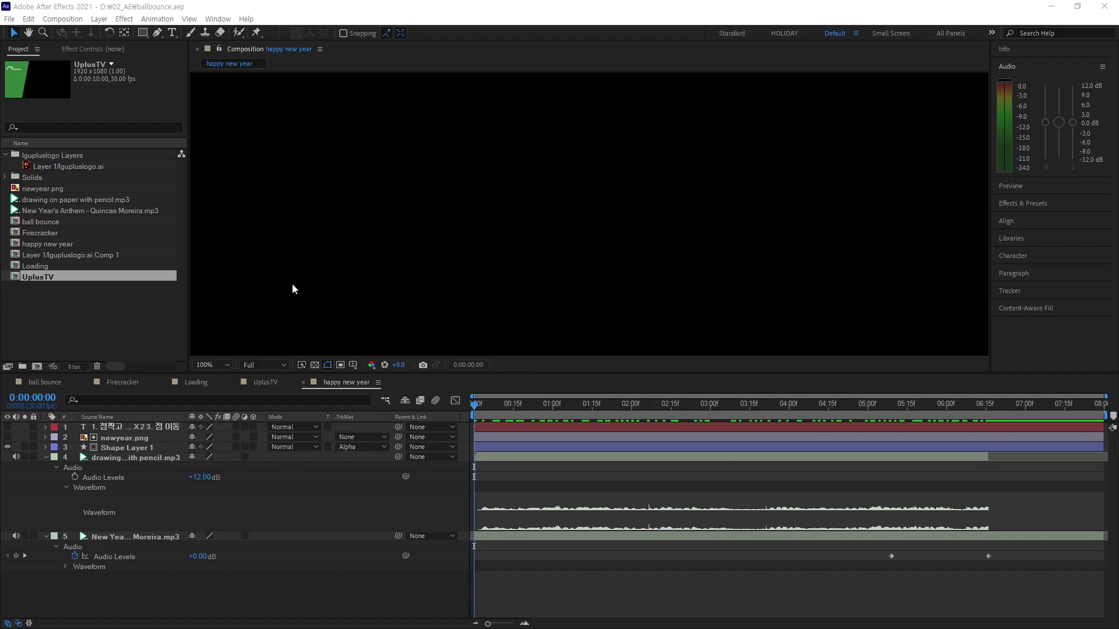
Step: Deselect UplusTV in the Project panel and hide the Tools toolbar with Ctrl+1
left_click(119, 338)
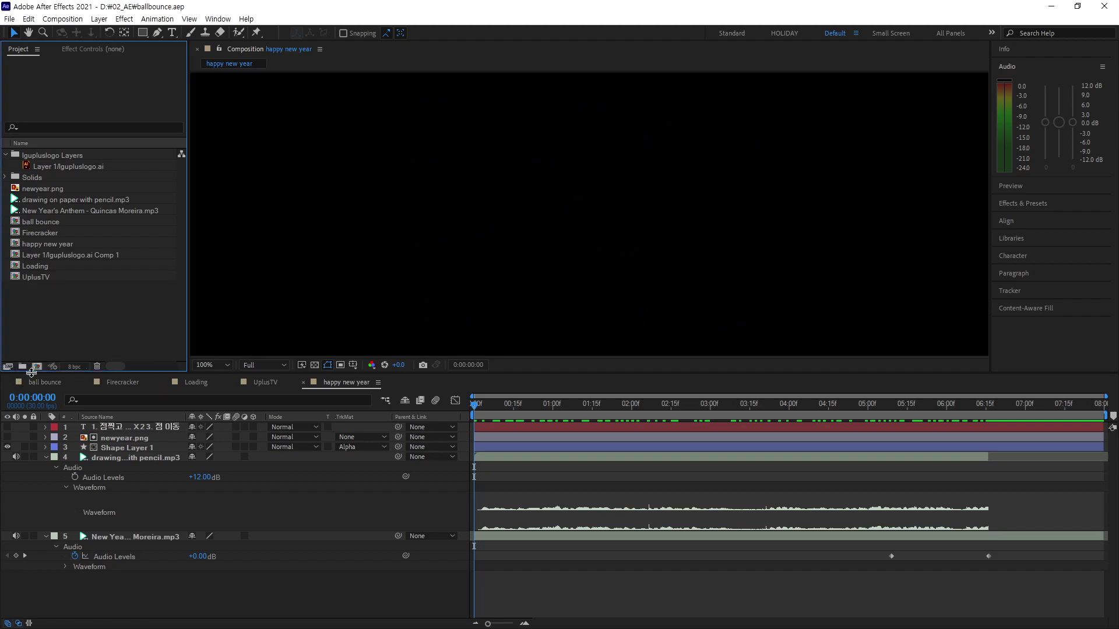
key("ctrl+1")
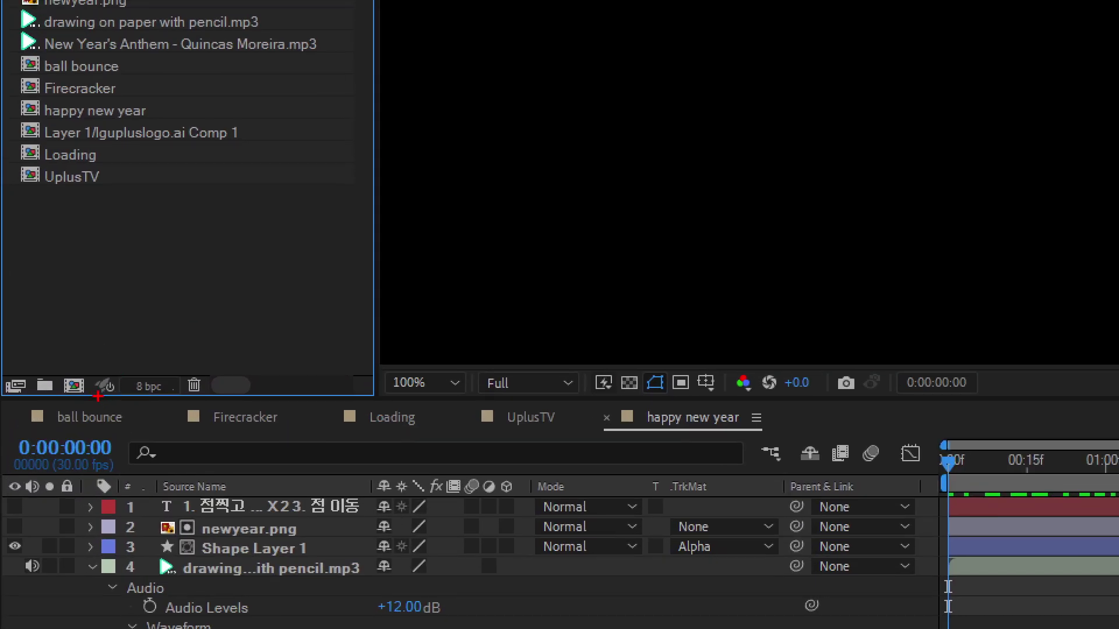
left_click_drag(98, 396, 96, 392)
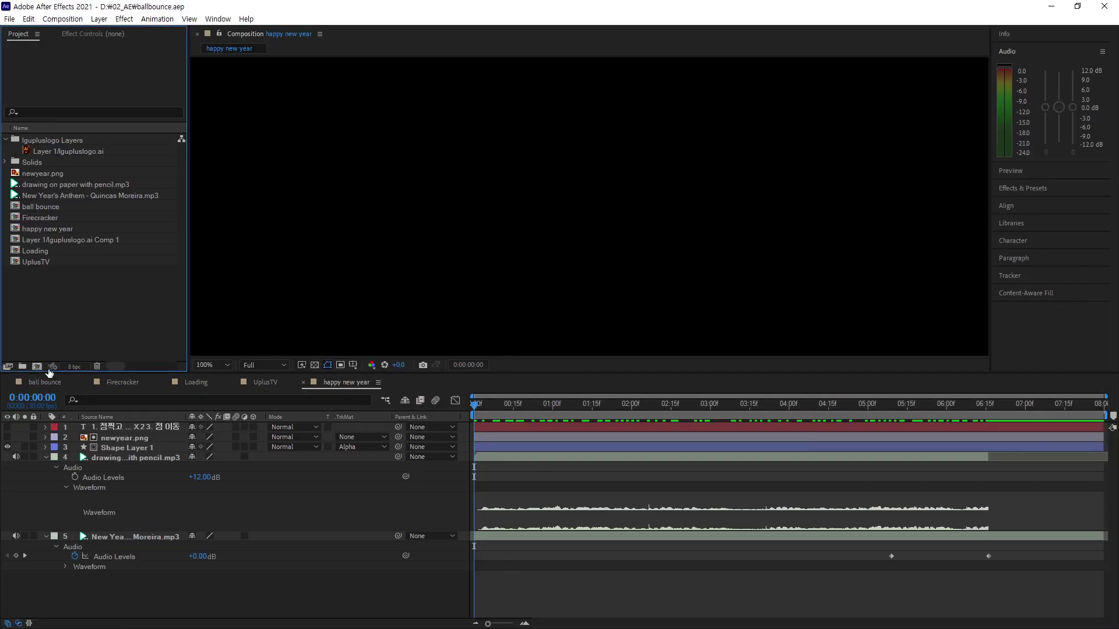
Step: Start a new composition and name it 'typing'
left_click(37, 368)
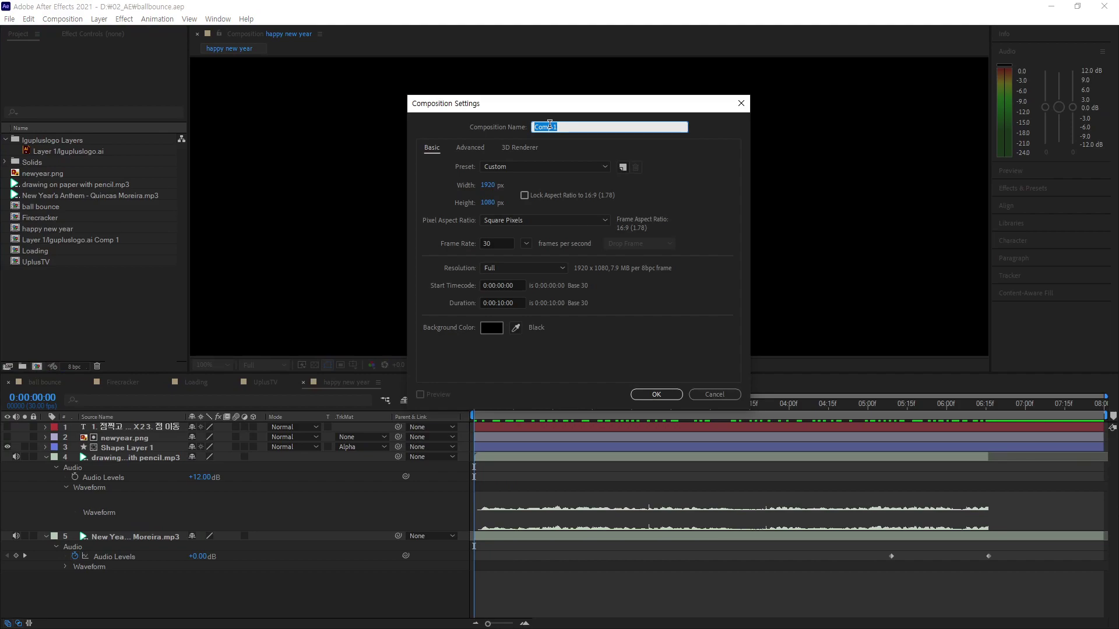
type("typing")
left_click_drag(564, 124, 500, 125)
left_click(525, 368)
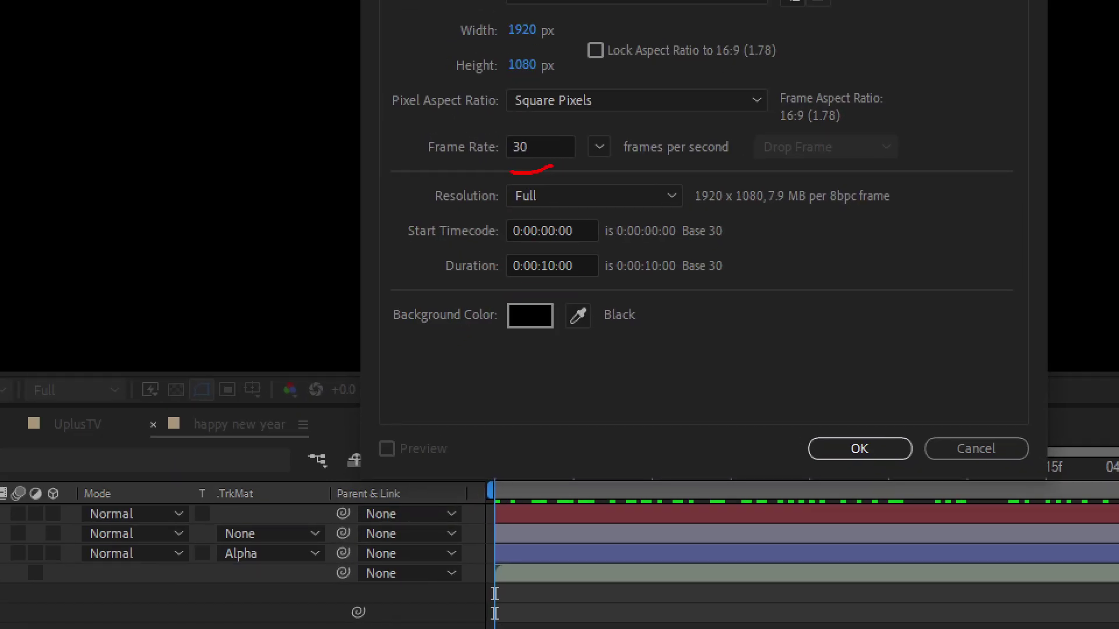
Step: Keep 1920×1080 at 30 fps and set the composition duration to 5.0 seconds
left_click_drag(552, 168, 562, 169)
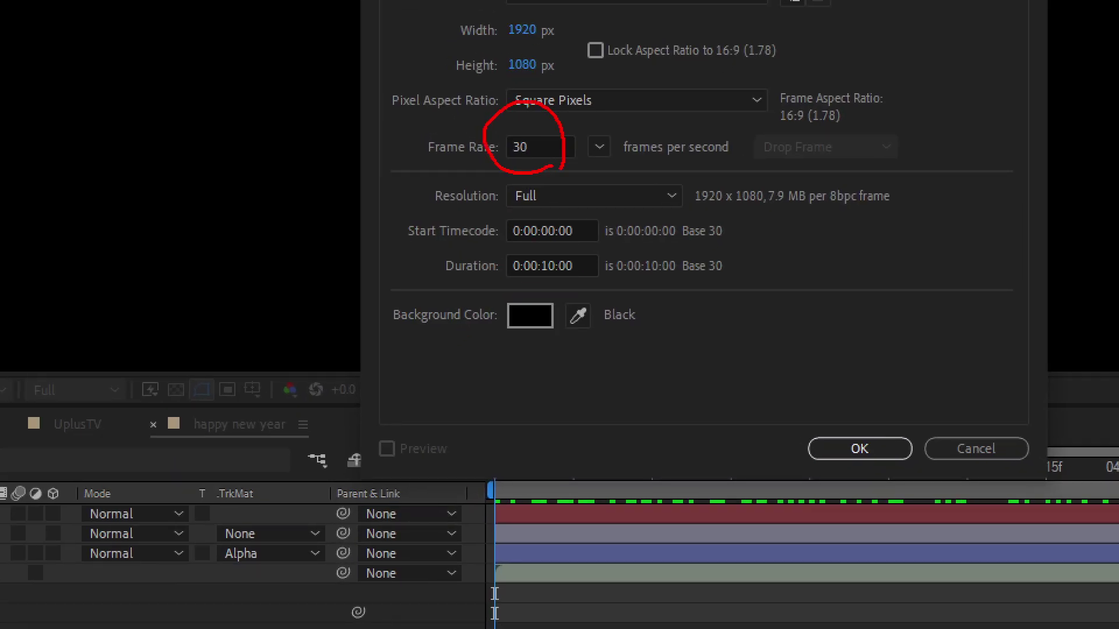
left_click_drag(560, 76, 580, 58)
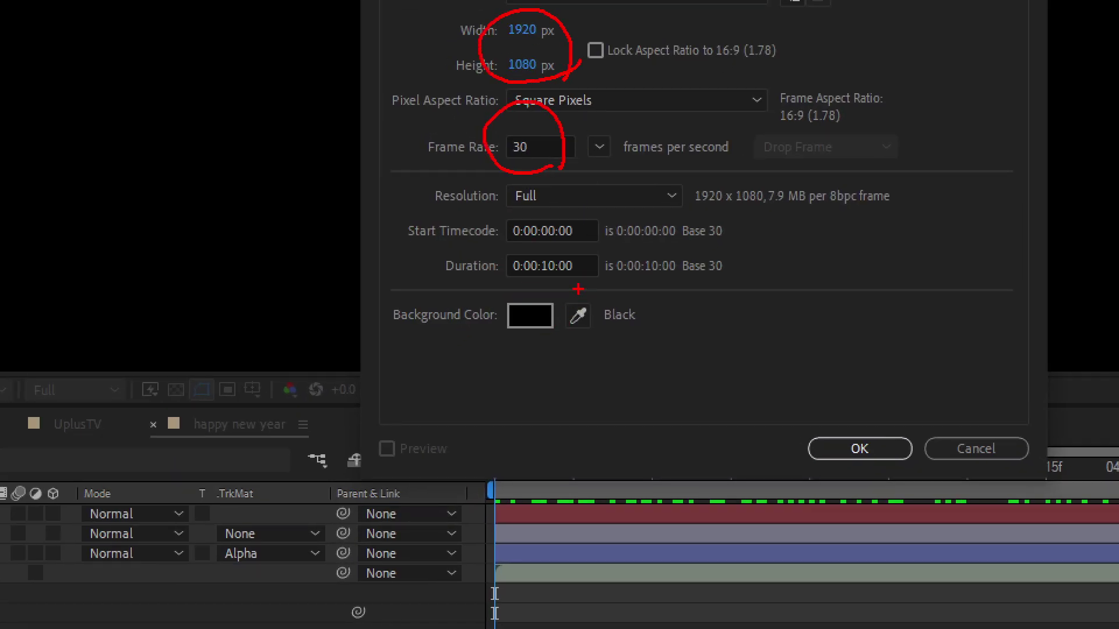
left_click_drag(577, 291, 589, 283)
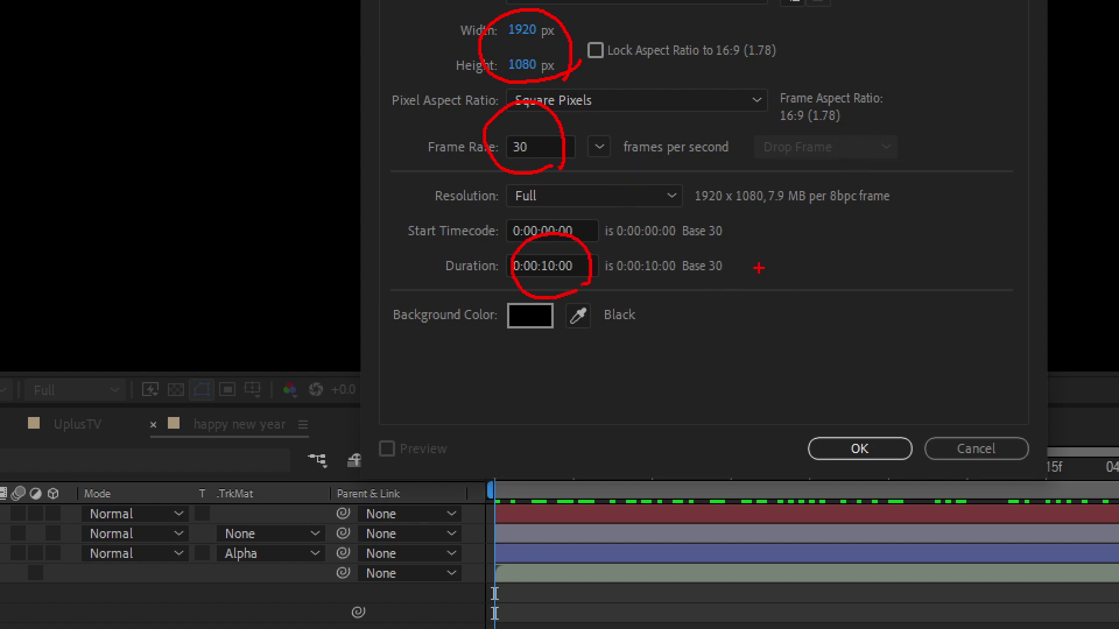
mouse_move(759, 257)
left_mouse_down()
mouse_move(751, 303)
mouse_move(780, 263)
mouse_move(823, 273)
left_mouse_up()
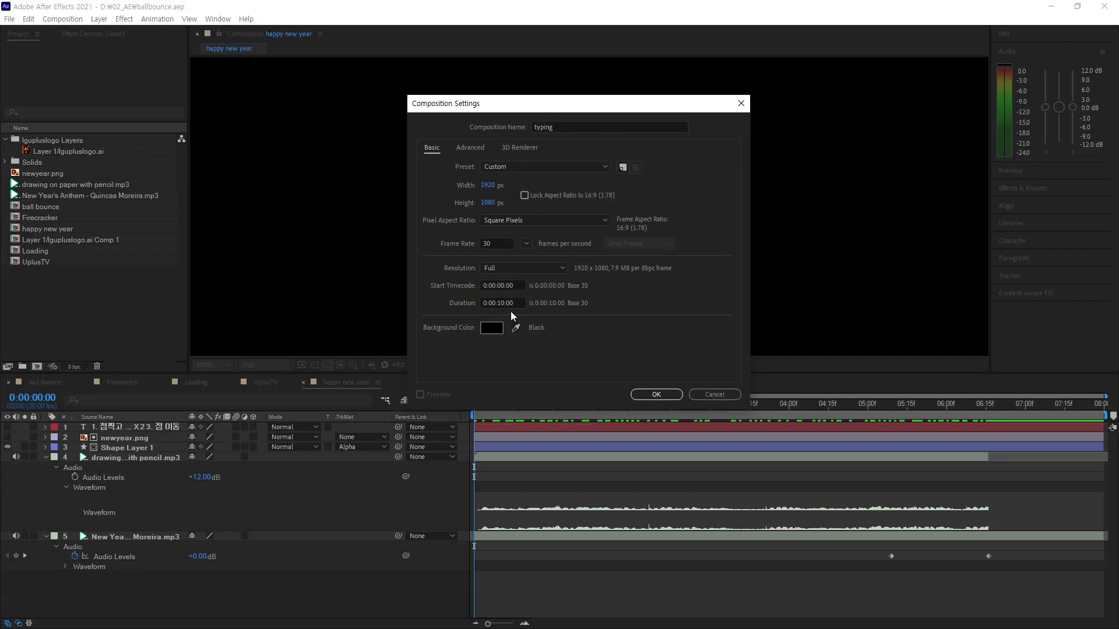
left_click(471, 304)
type("5.0")
Step: Create the typing composition and set the viewer magnification to Fit
left_click(653, 395)
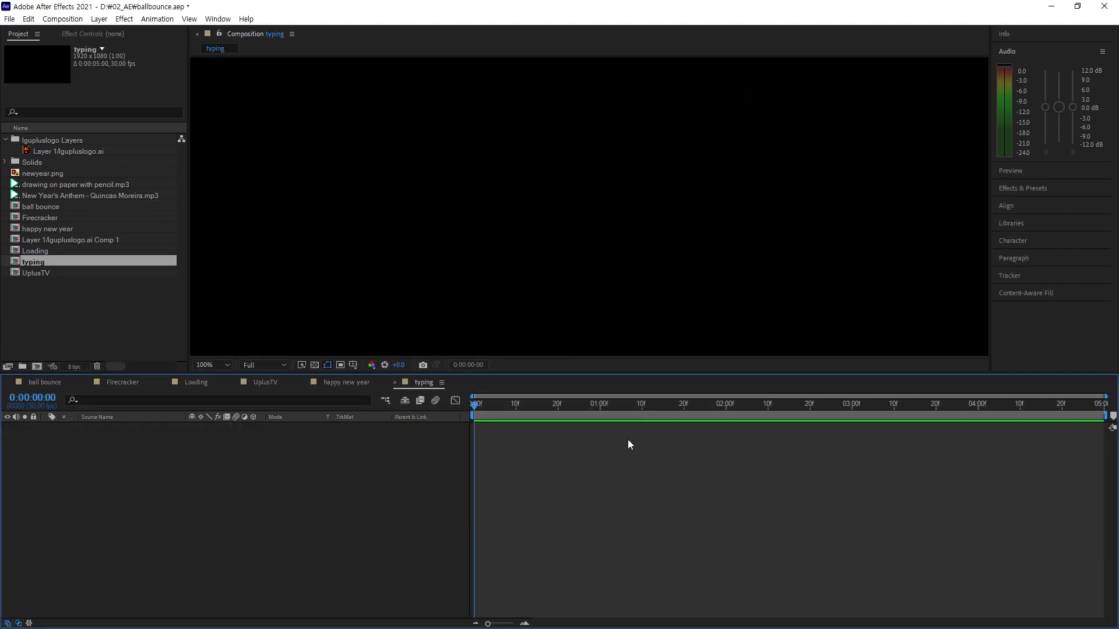
left_click(228, 365)
left_click(219, 379)
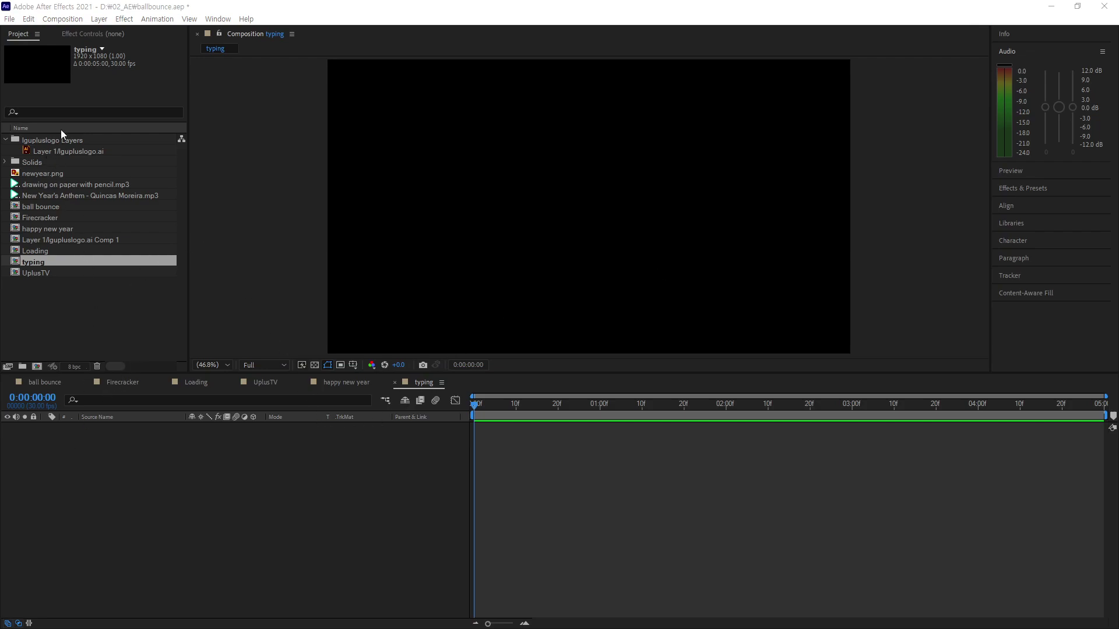
Step: Restore the Tools toolbar from the Window menu and start a text layer with the Type tool
left_click(167, 481)
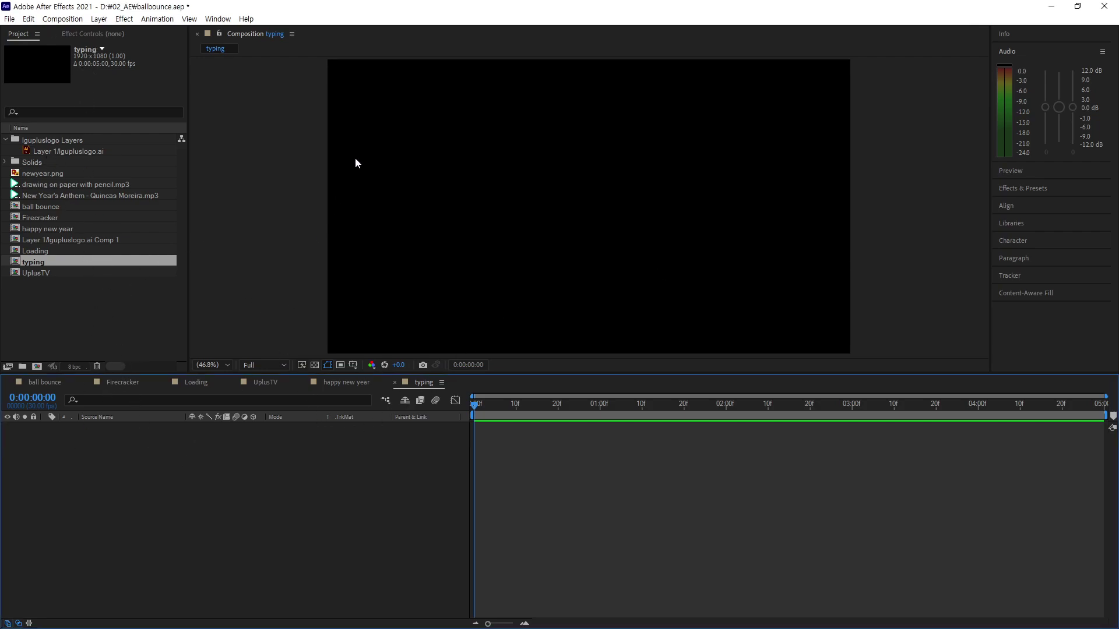
left_click(218, 19)
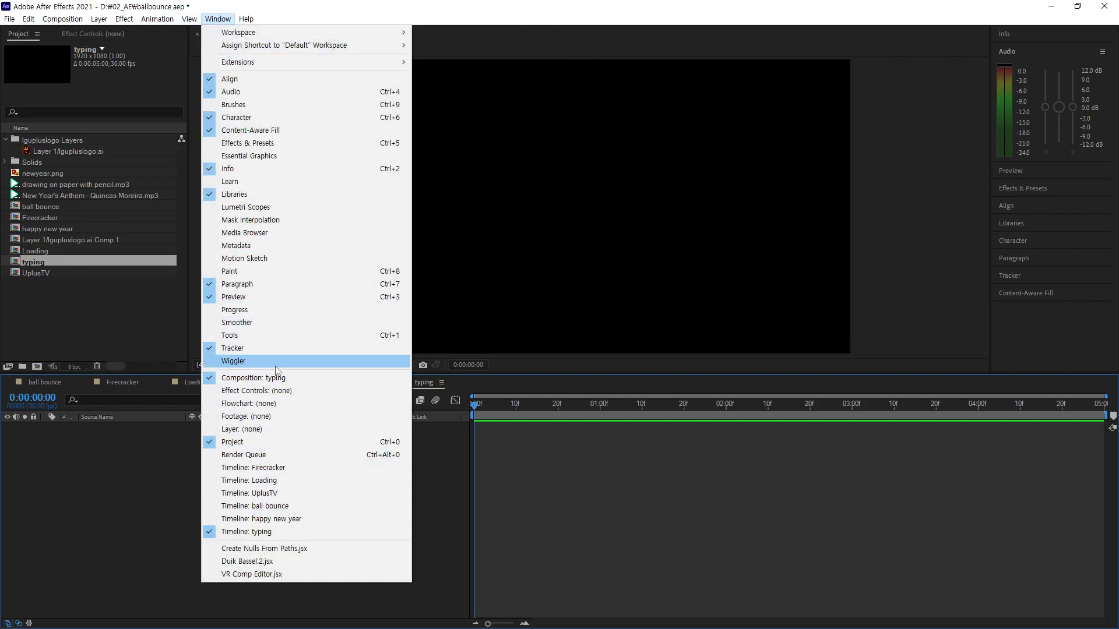
left_click(281, 336)
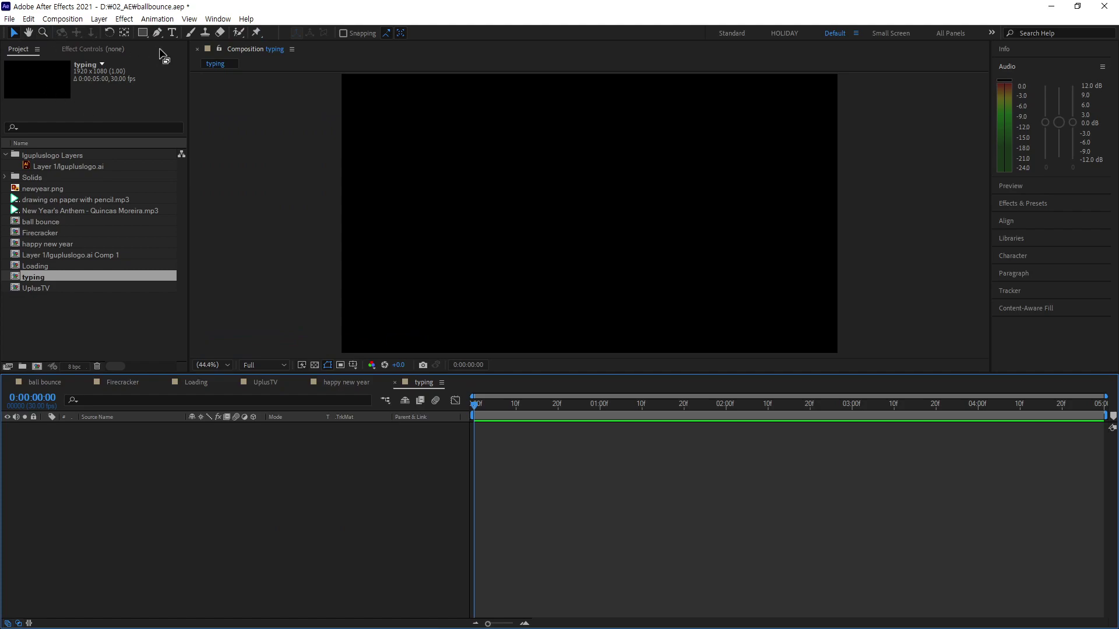
left_click(173, 33)
left_click(424, 220)
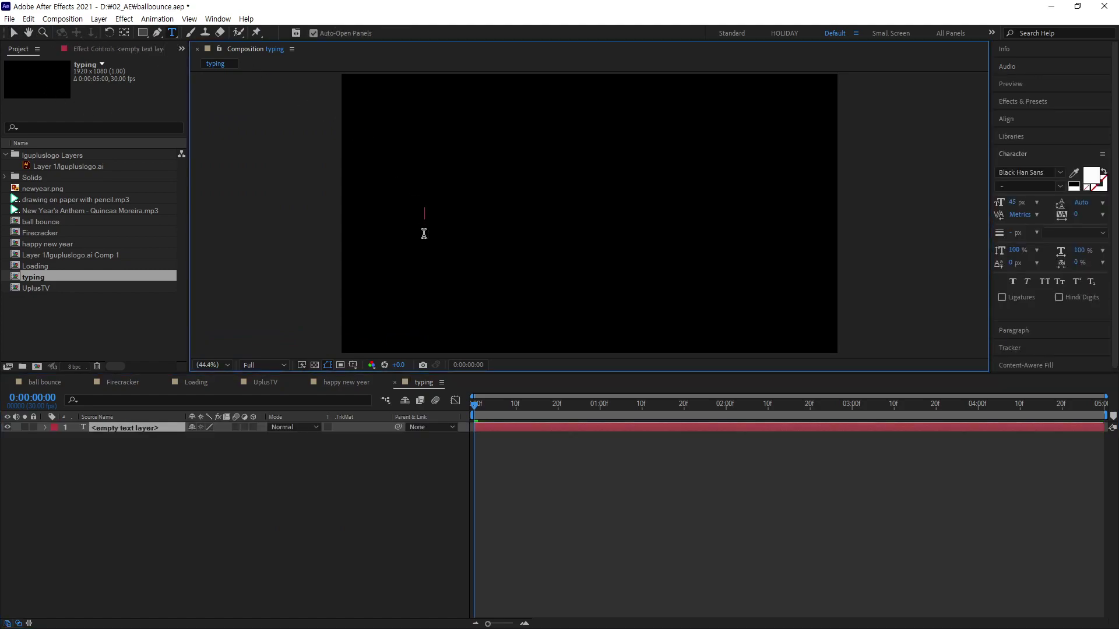
Step: Enter the title 'Computer Graphics School' and set its font size to 97 px
type("Com")
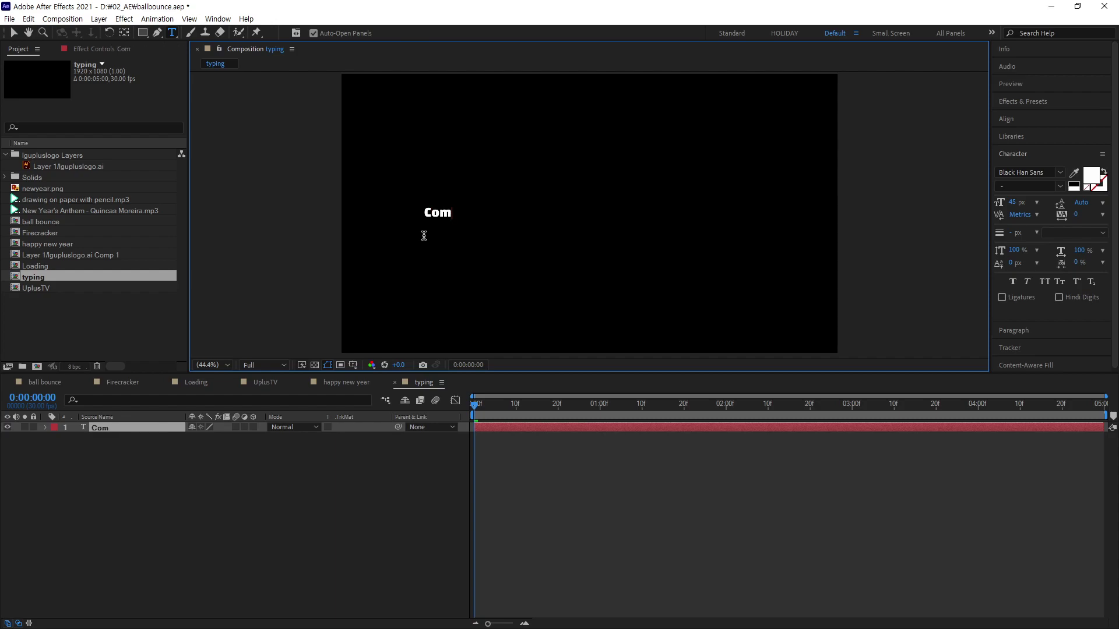
type("puter ")
type("Graphi")
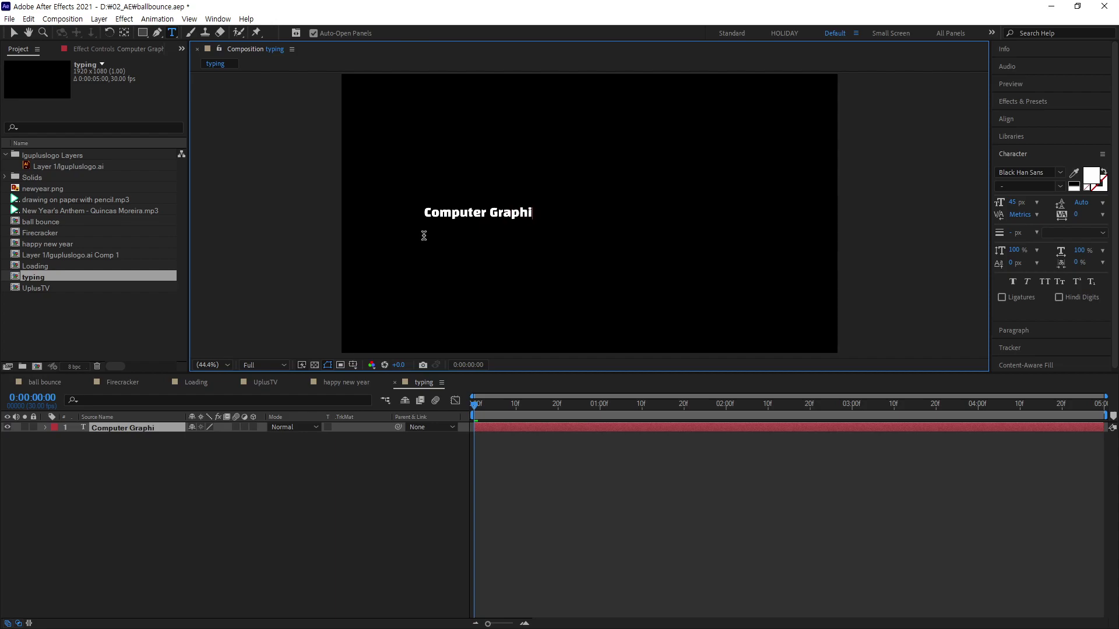
type("cs S")
type("ch")
type("ool")
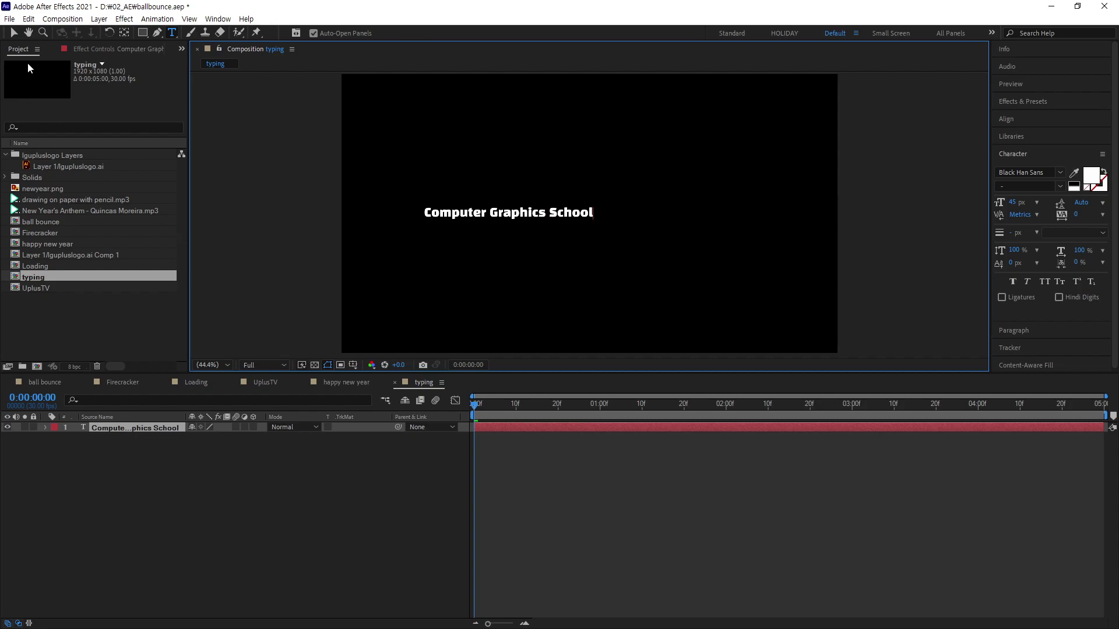
left_click(14, 32)
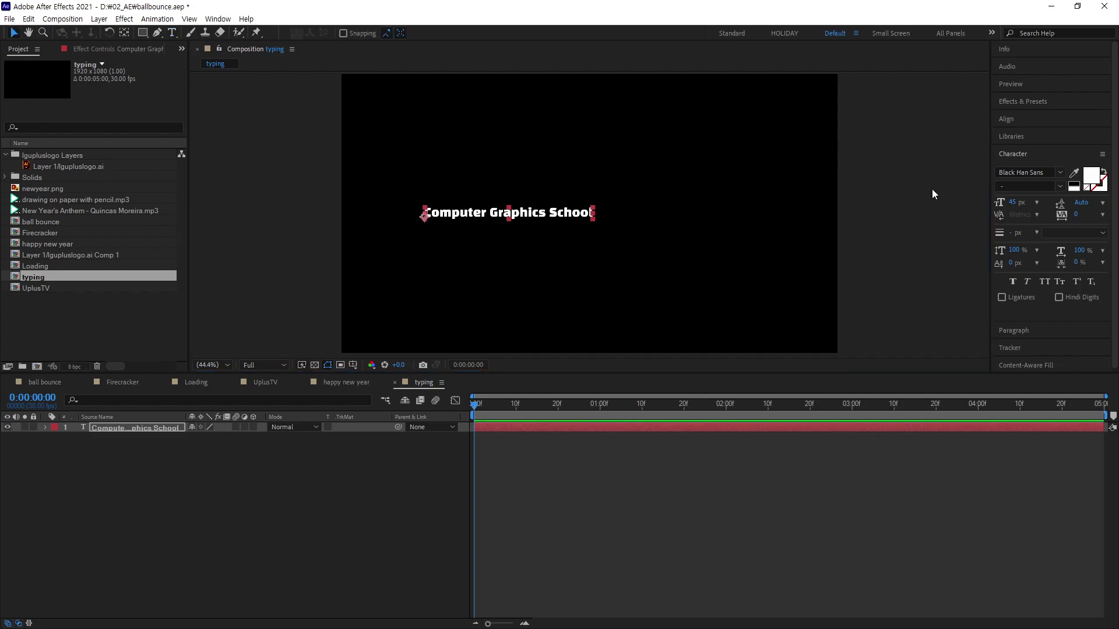
mouse_move(1013, 202)
left_mouse_down()
mouse_move(1046, 202)
mouse_move(1038, 207)
left_mouse_up()
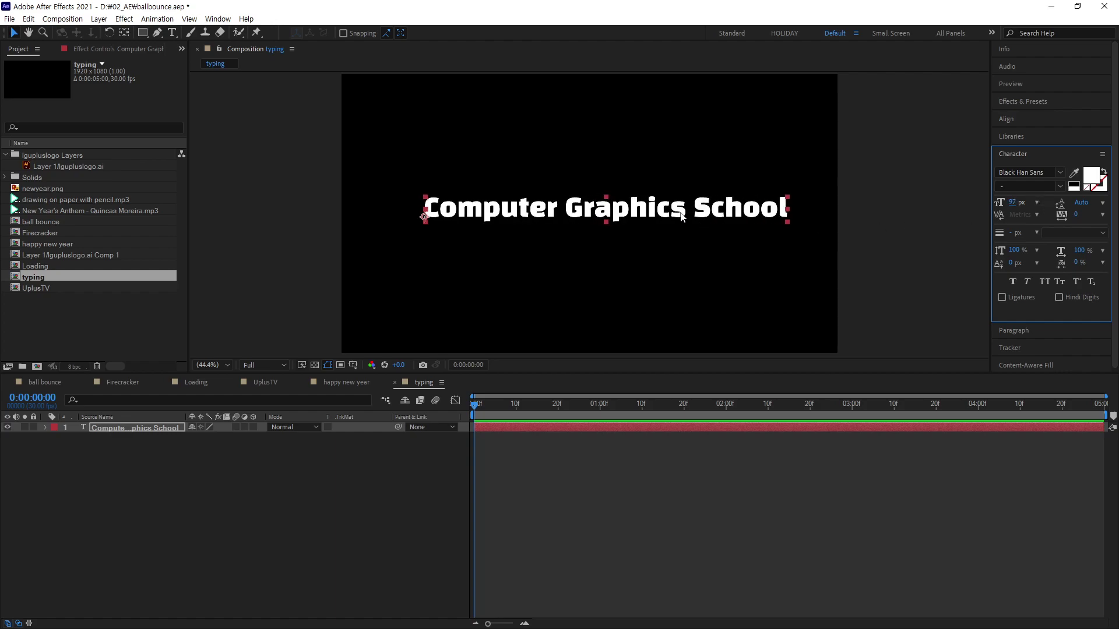
Step: Move the title up into the upper middle of the frame
left_click_drag(673, 212, 657, 170)
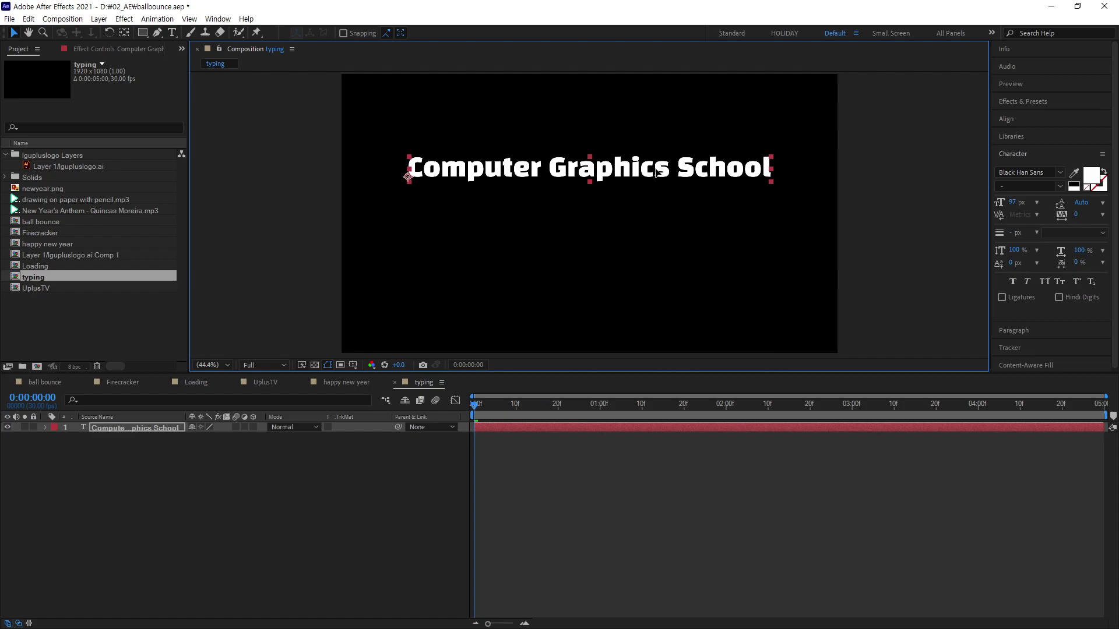
left_click(913, 237)
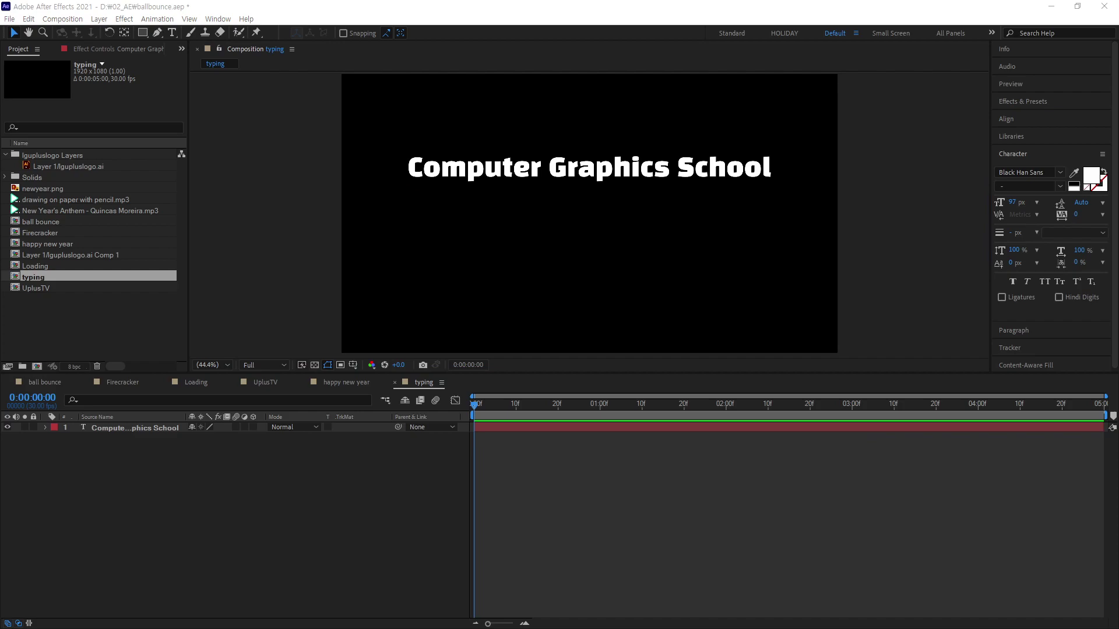
left_click(639, 169)
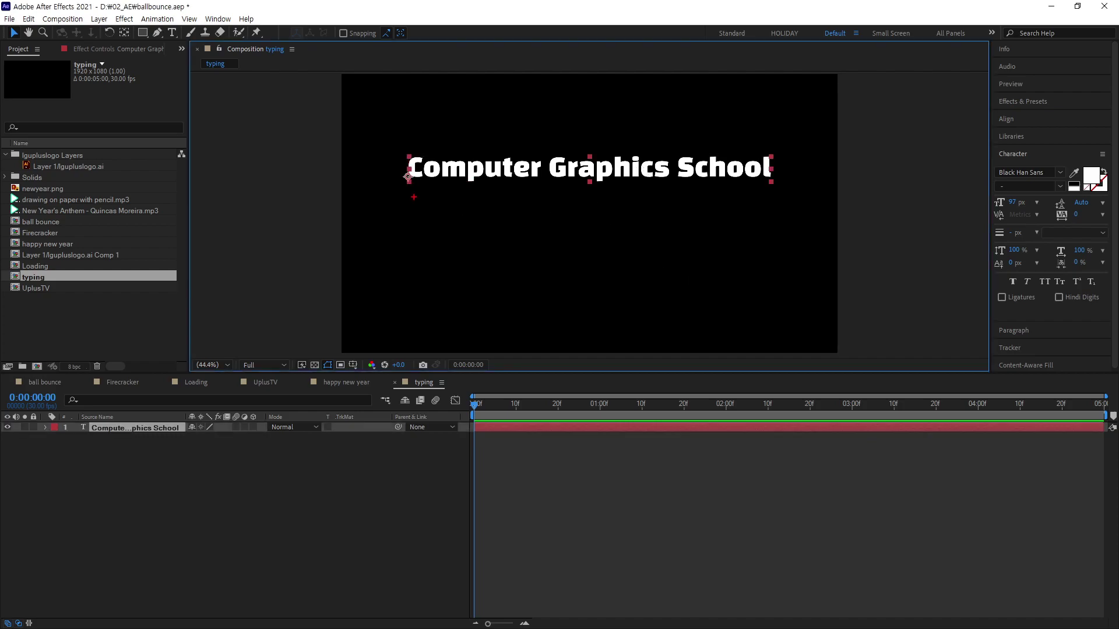
left_click_drag(429, 198, 475, 201)
key("Escape")
Step: Search presets for 'type' and apply Typewriter to the Computer Graphics School layer
left_click(1037, 101)
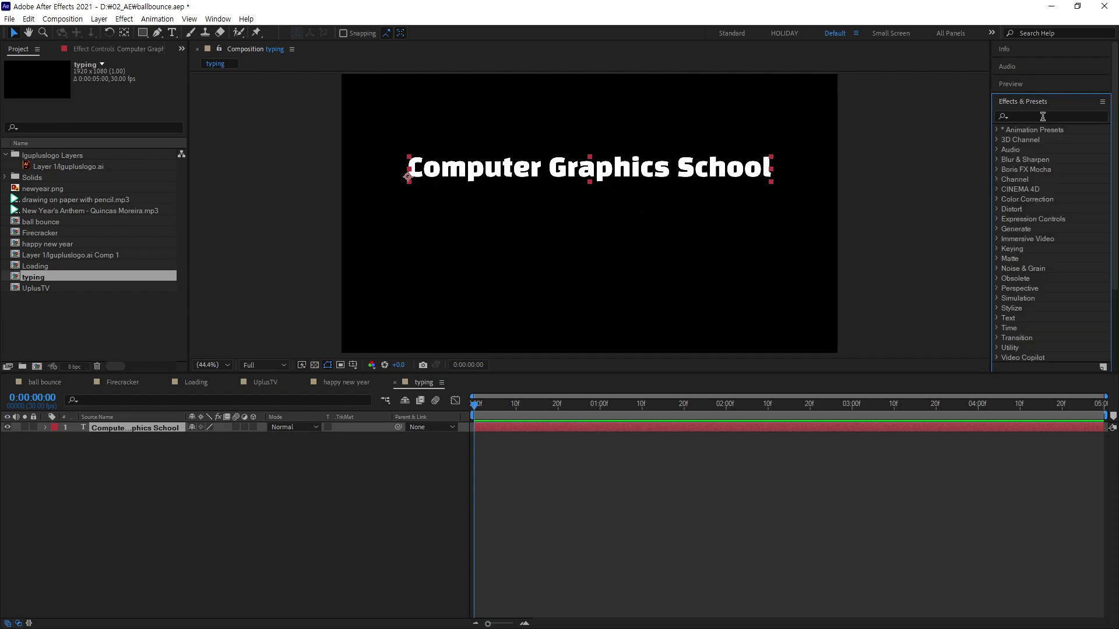
left_click(1045, 117)
type("type")
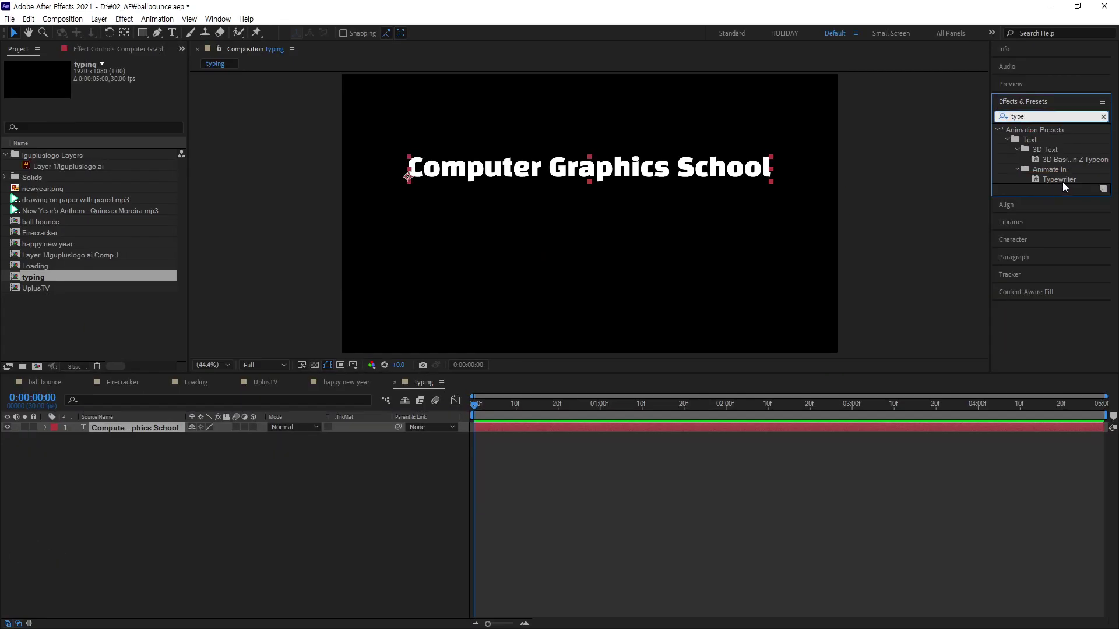
left_click(1061, 180)
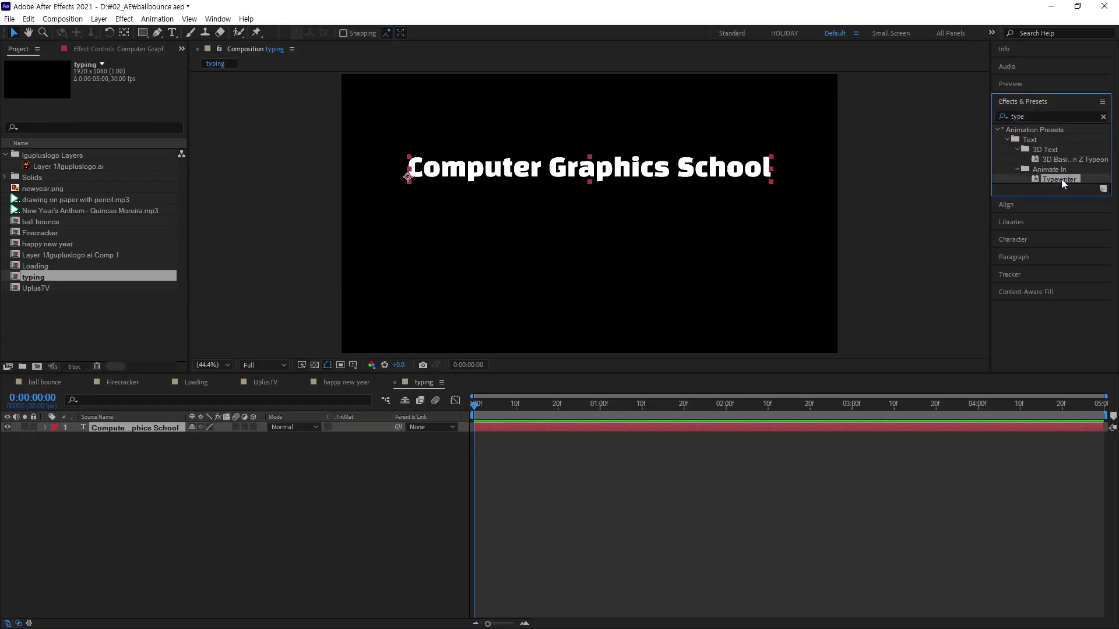
double_click(1061, 180)
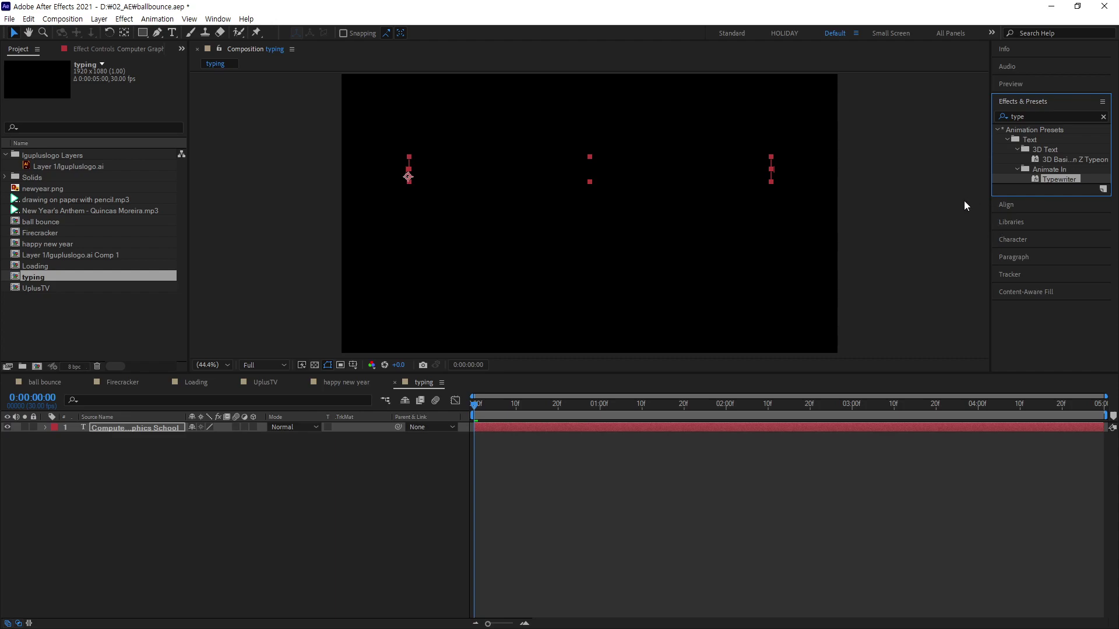
left_click(405, 490)
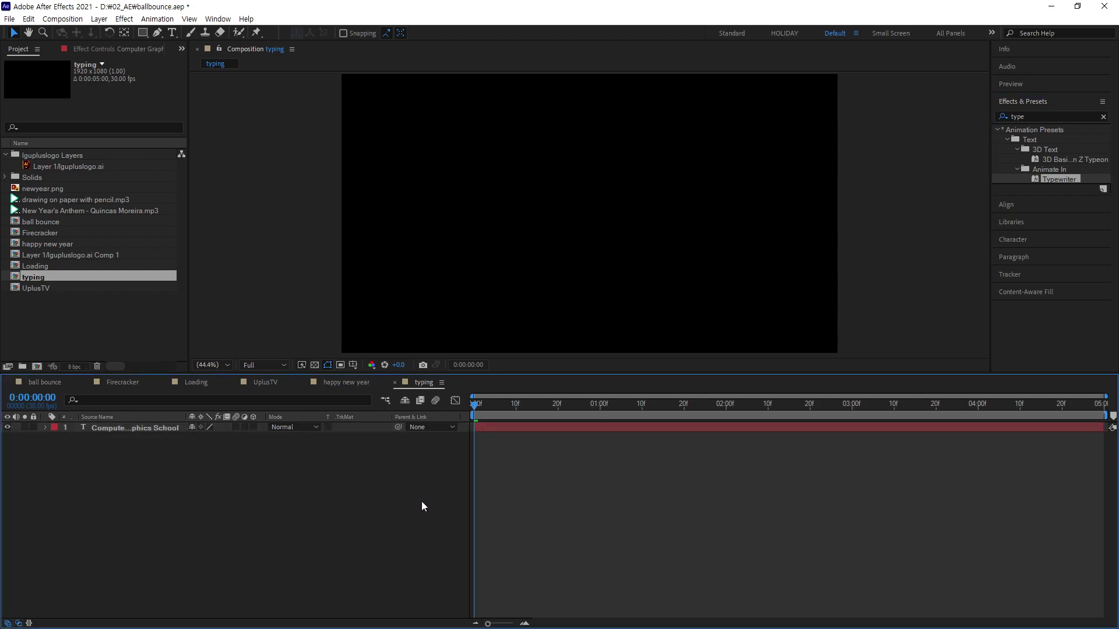
Step: Preview the title typing on and scrub to 0:00:02:05, where 'Computer Graphics Sch' shows
key("space")
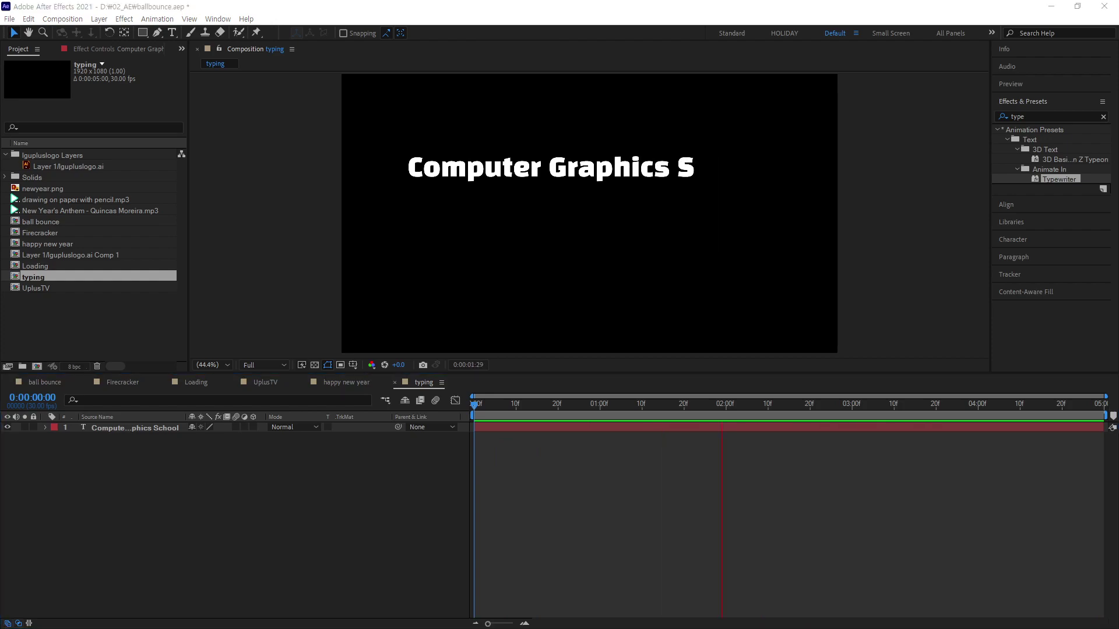
mouse_move(751, 408)
left_mouse_down()
mouse_move(545, 418)
mouse_move(746, 431)
left_mouse_up()
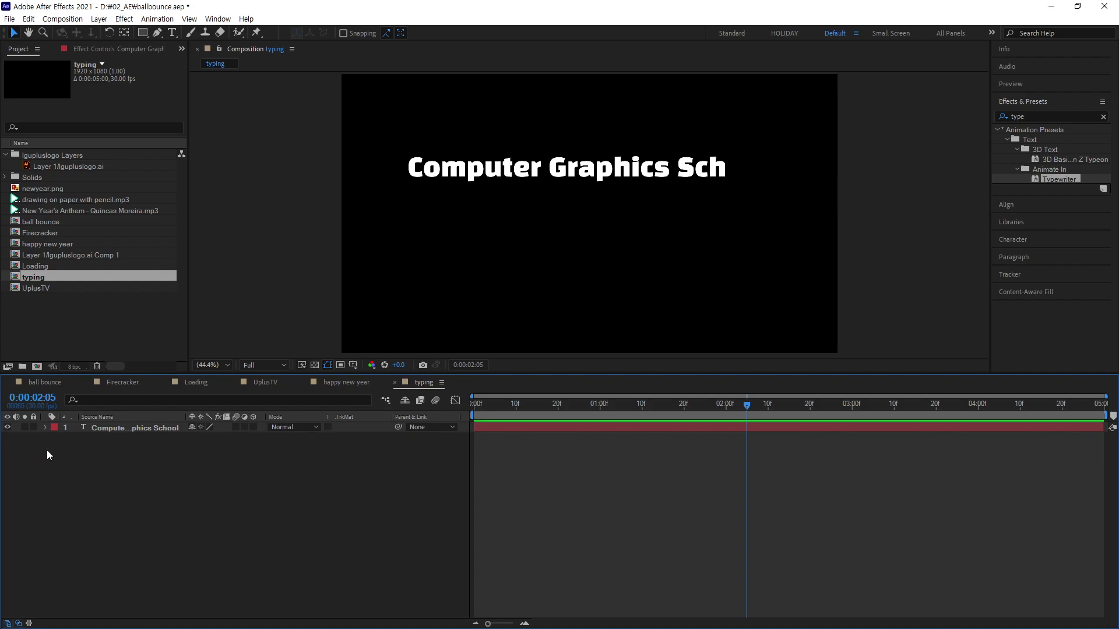
Step: Expand the title's Text > Animator 1 > Range Selector 1 > Advanced properties
left_click(45, 428)
left_click(55, 437)
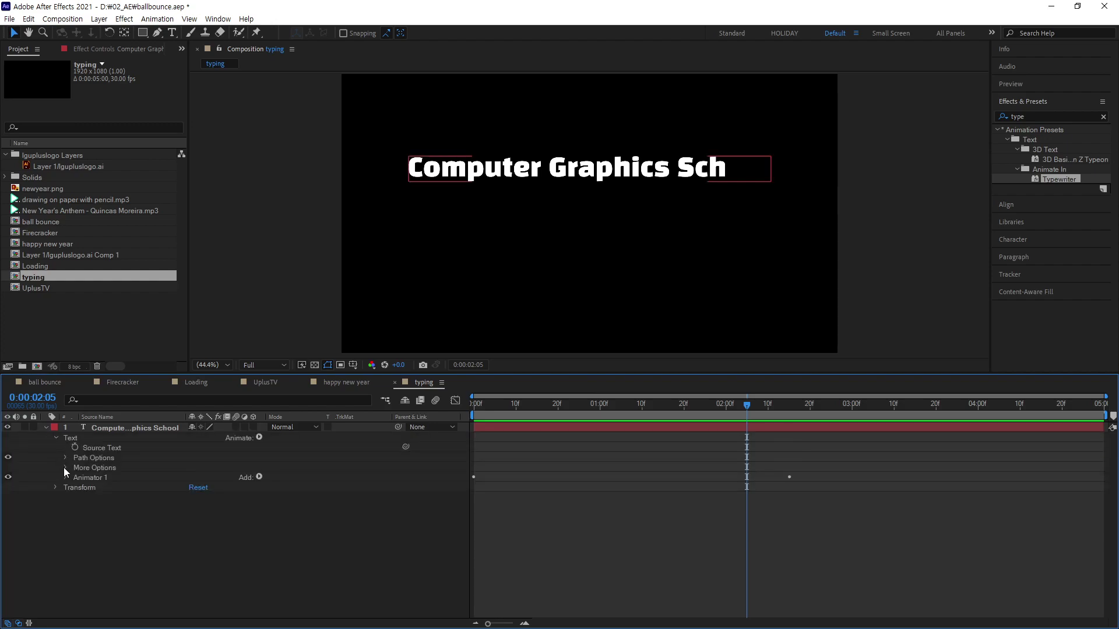
left_click(64, 478)
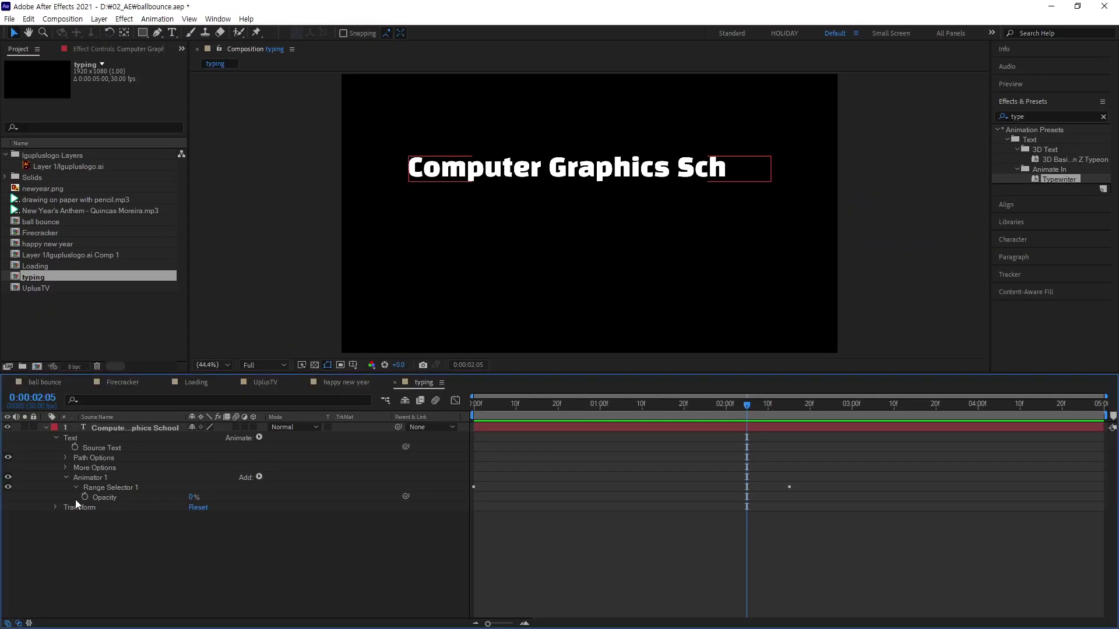
left_click(75, 488)
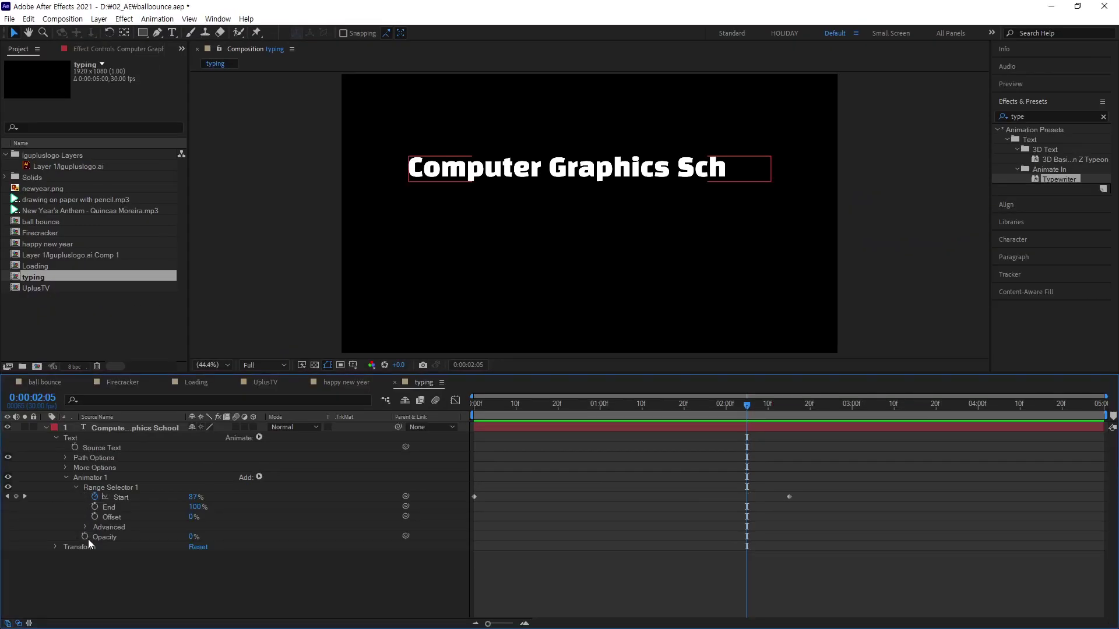
left_click(85, 526)
scroll(91, 575, "down", 1)
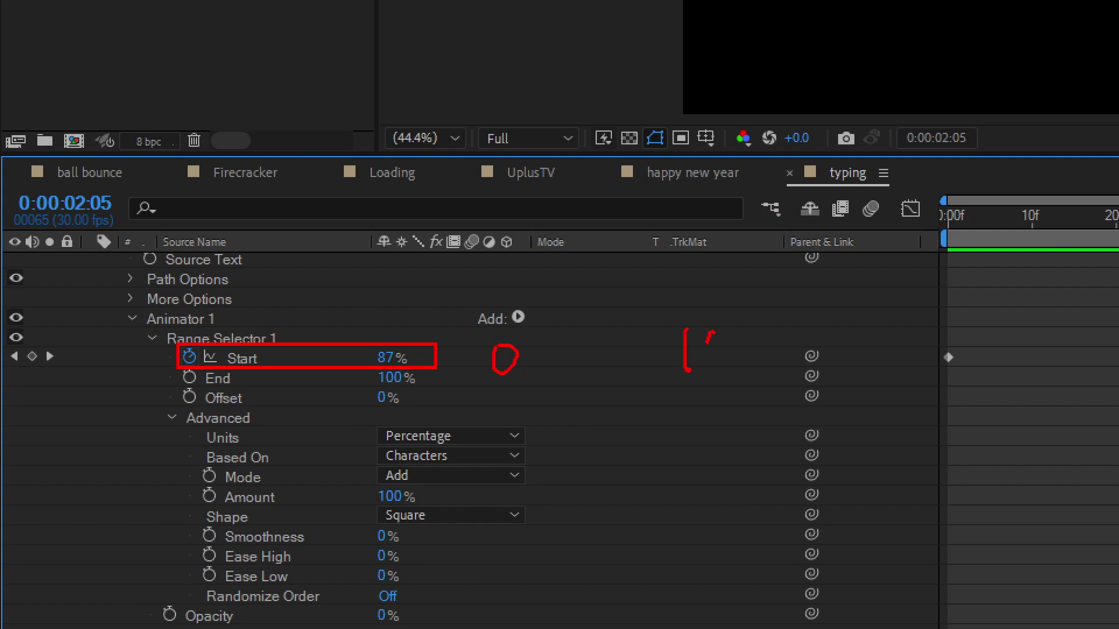
Step: Annotate Start running 0 to 100, Smoothness at 0%, and the Opacity setting
left_click_drag(712, 333, 747, 326)
left_click_drag(653, 344, 554, 338)
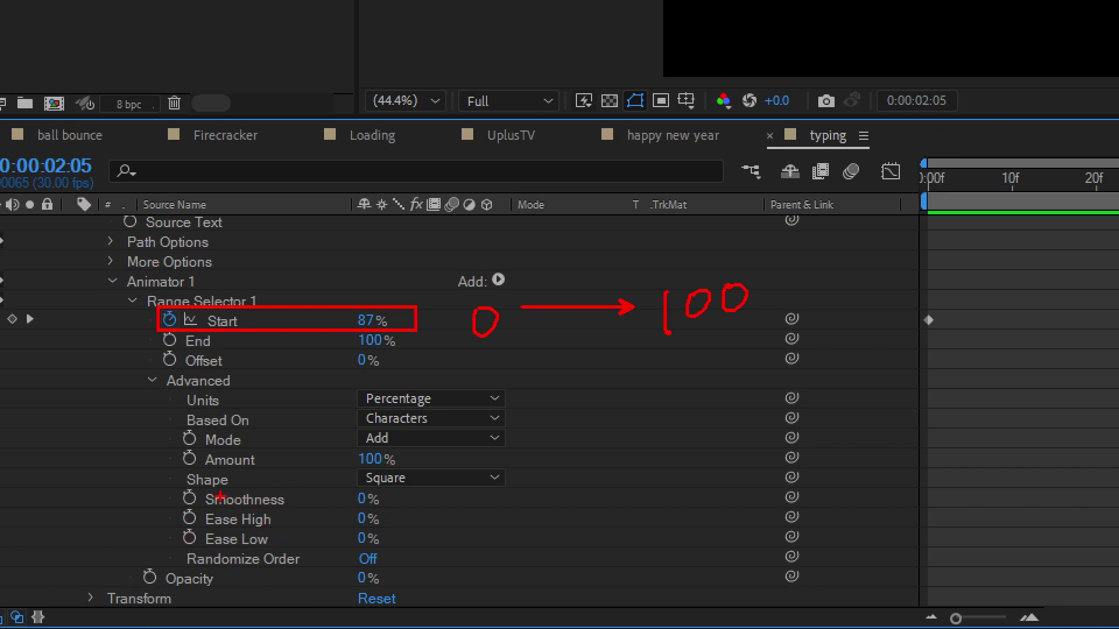
left_click_drag(174, 482, 398, 512)
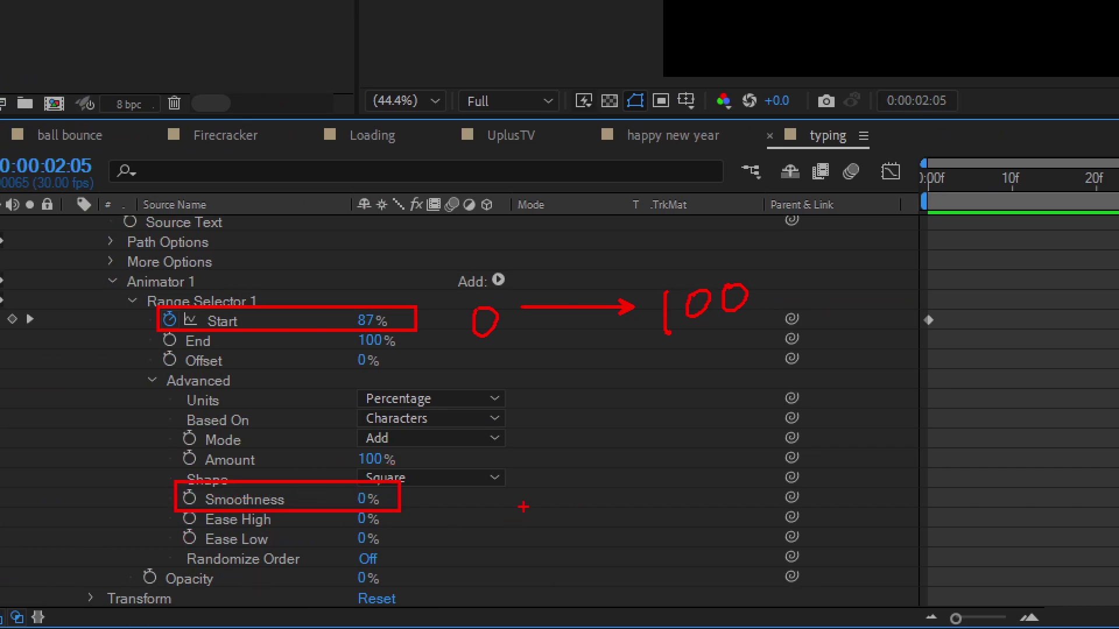
mouse_move(538, 484)
left_mouse_down()
mouse_move(575, 486)
mouse_move(580, 532)
left_mouse_up()
left_click_drag(612, 502, 611, 503)
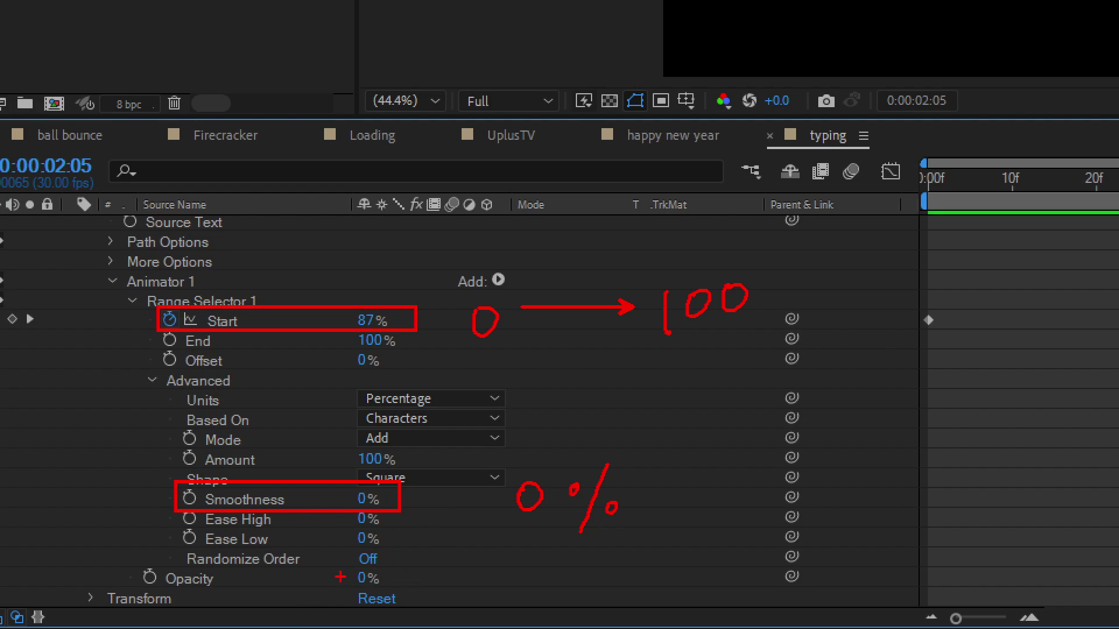
mouse_move(128, 565)
left_mouse_down()
mouse_move(399, 586)
mouse_move(406, 595)
left_mouse_up()
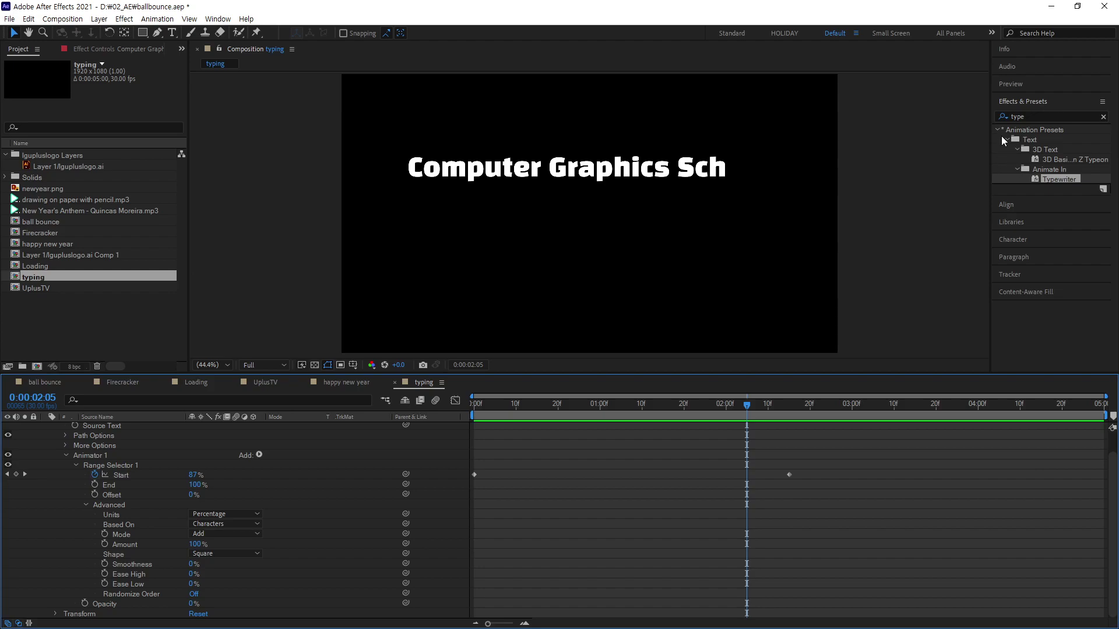
Step: Clear the preset search and expand the Animation Presets category
left_click(1103, 116)
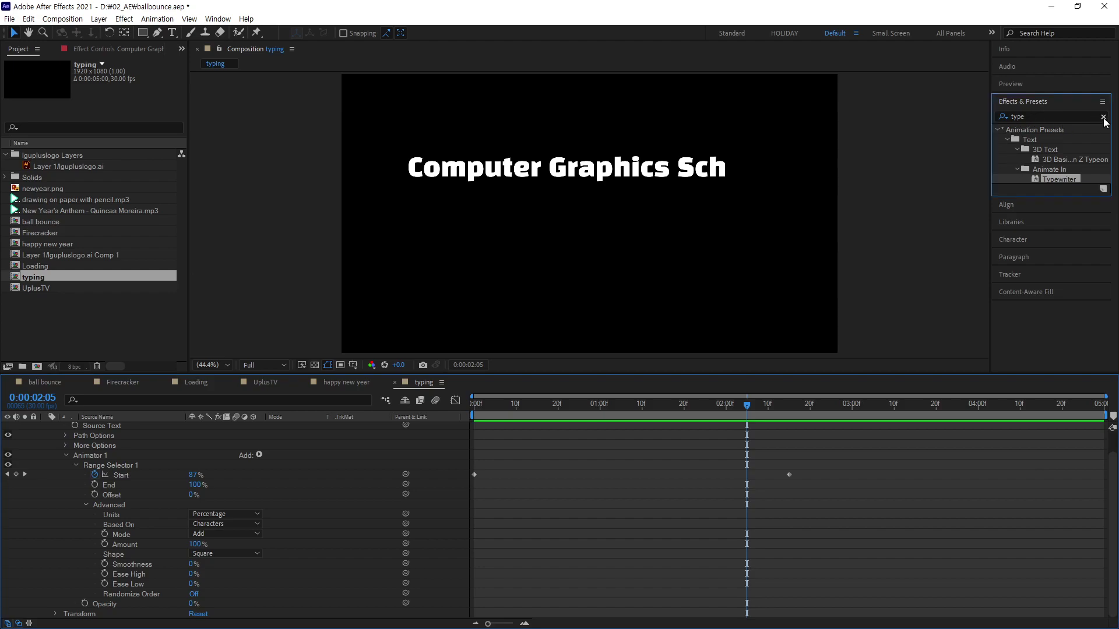
left_click(998, 130)
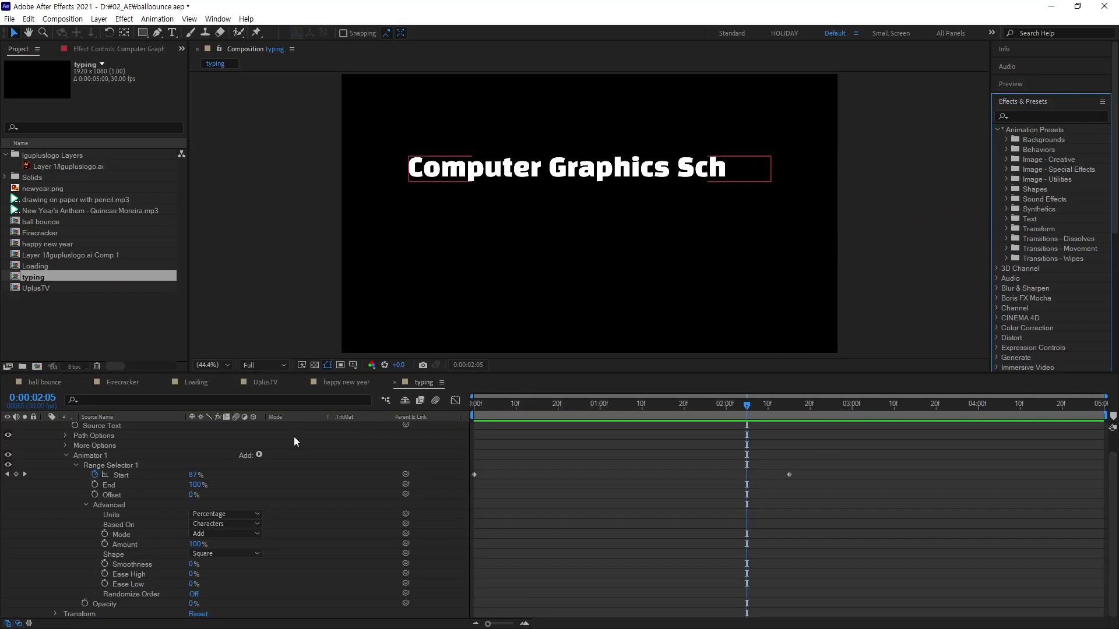
scroll(459, 495, "up", 2)
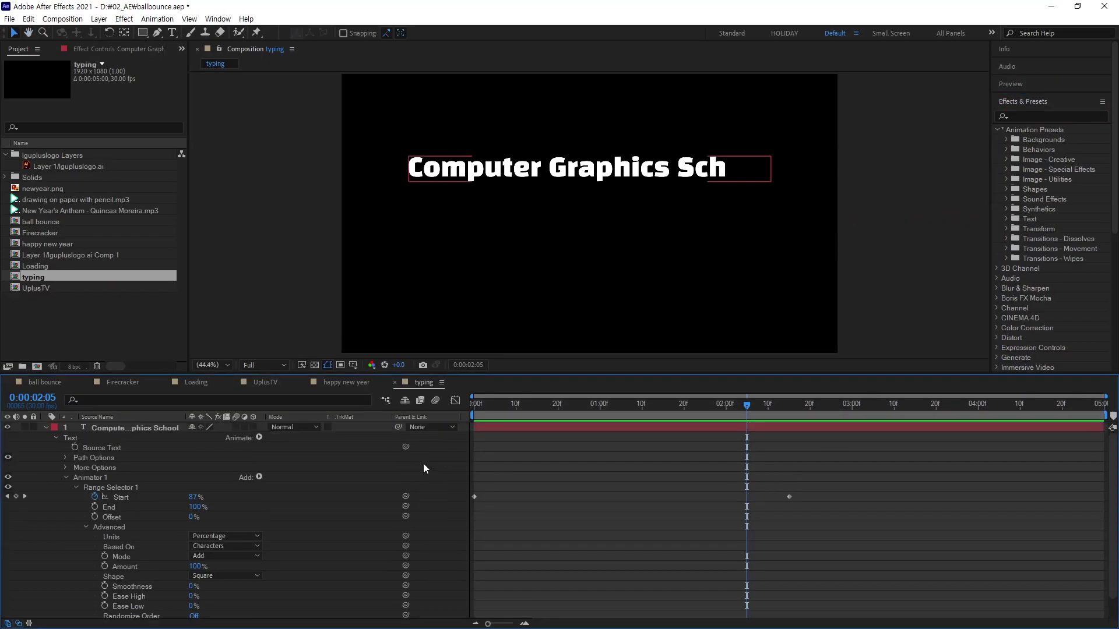
Step: At 0:00:02:22, add a new text layer reading '컴퓨터 그래픽스 스쿨'
left_click(47, 427)
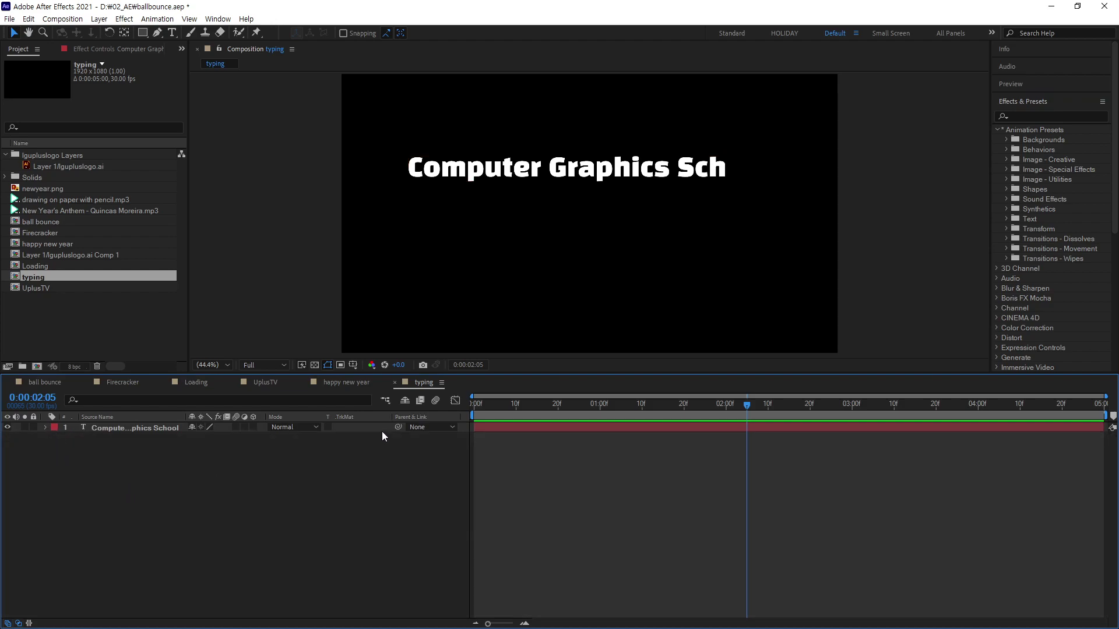
left_click_drag(746, 408, 819, 411)
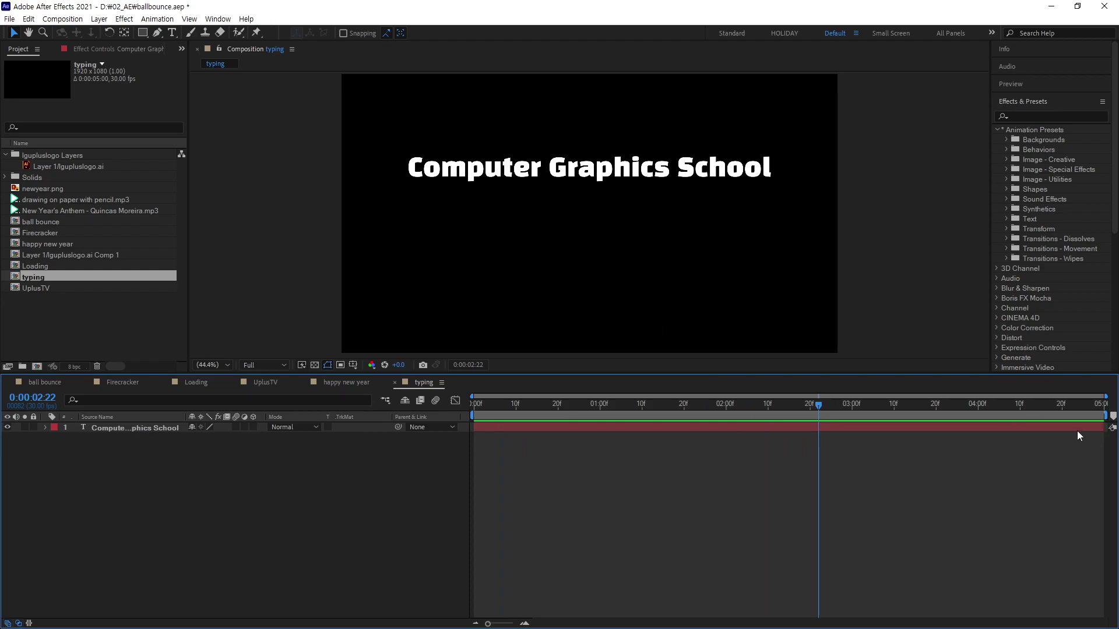
left_click(172, 32)
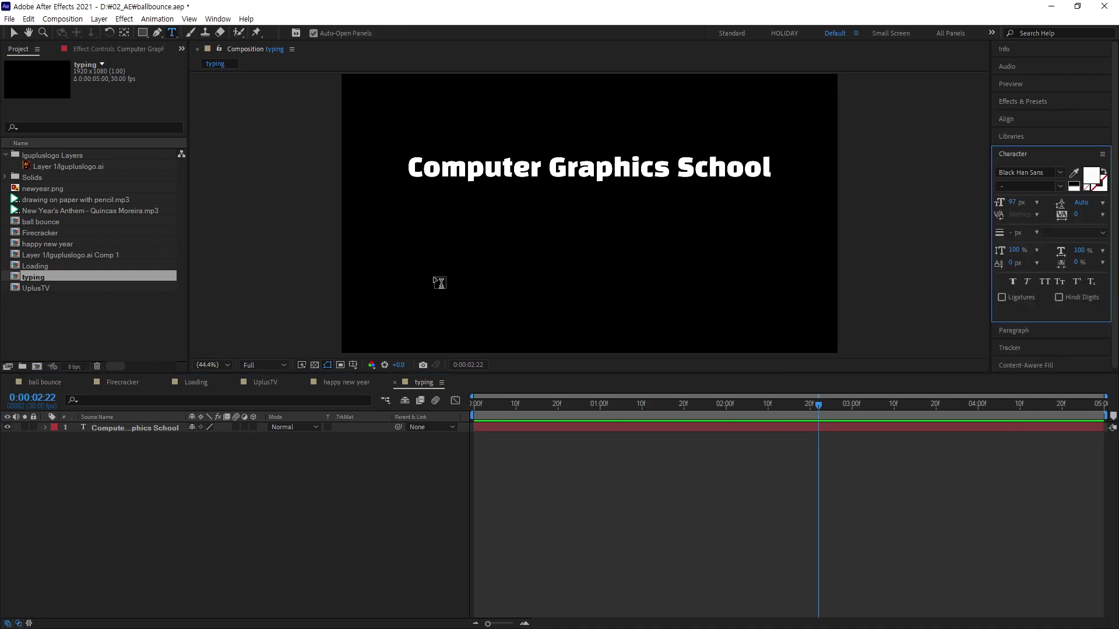
left_click(416, 252)
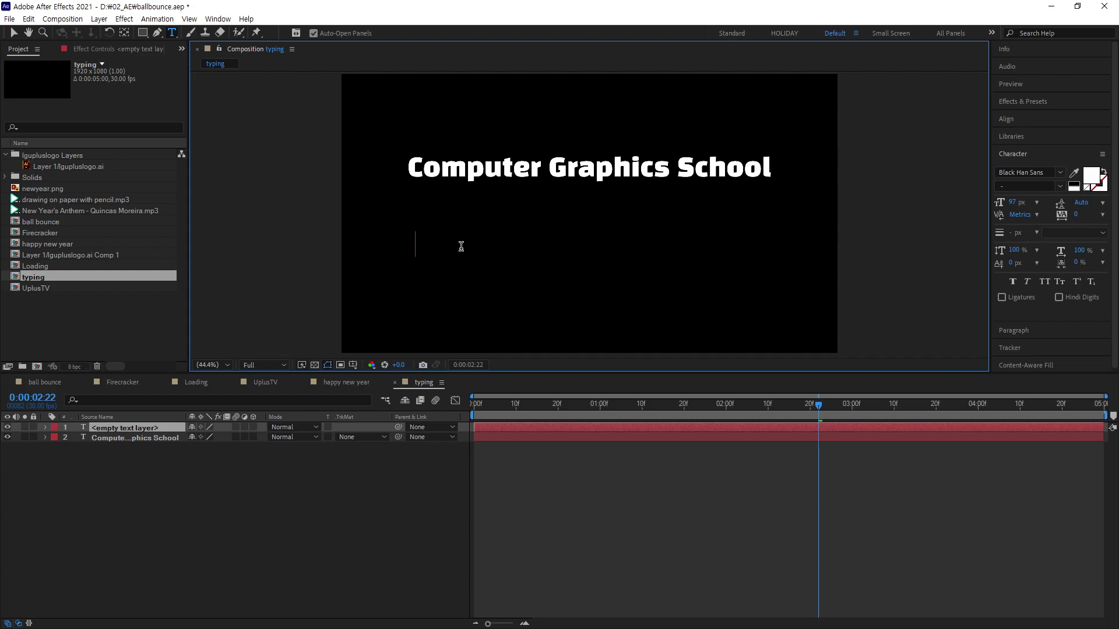
type("컴퓨터 그래")
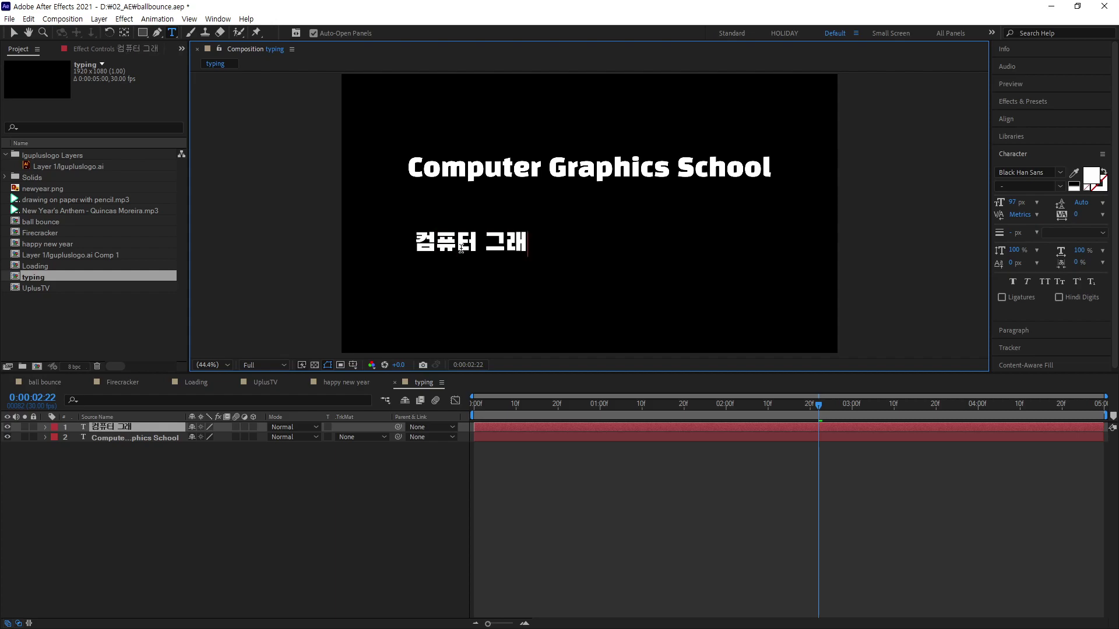
type("픽스 스")
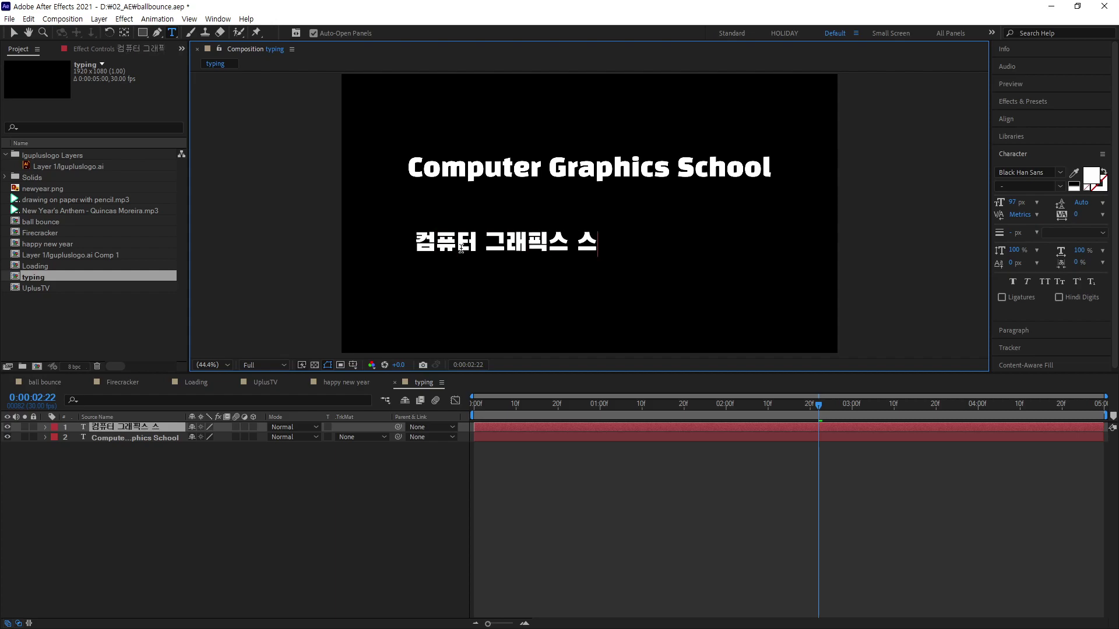
type("쿨")
Step: Center the Korean line beneath the English title and select its layer
left_click(14, 33)
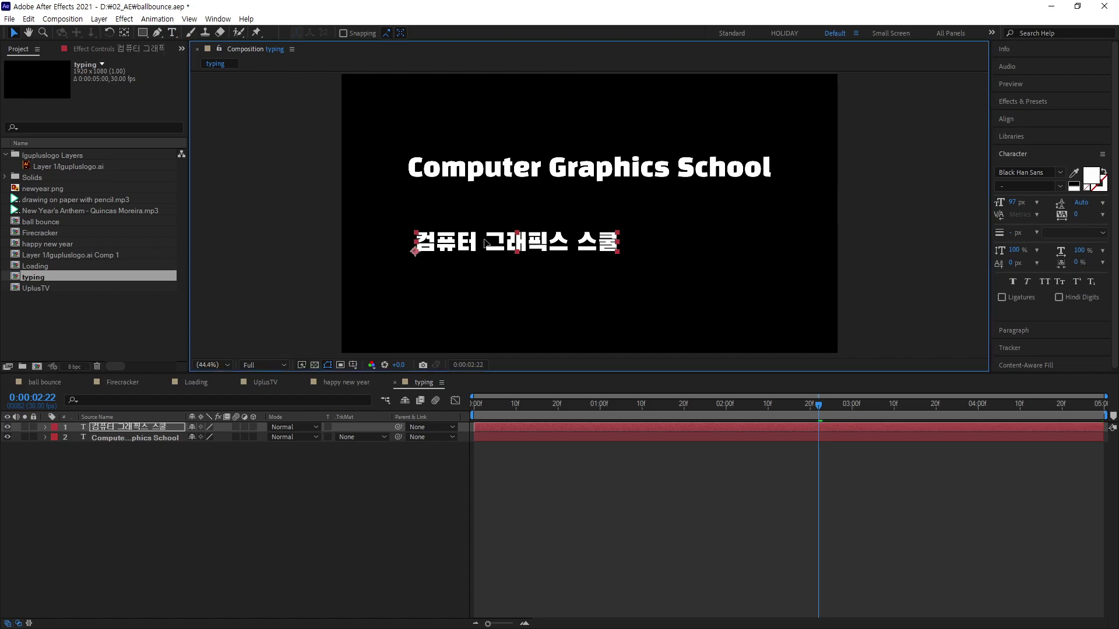
mouse_move(485, 244)
left_mouse_down()
mouse_move(516, 226)
mouse_move(508, 251)
left_mouse_up()
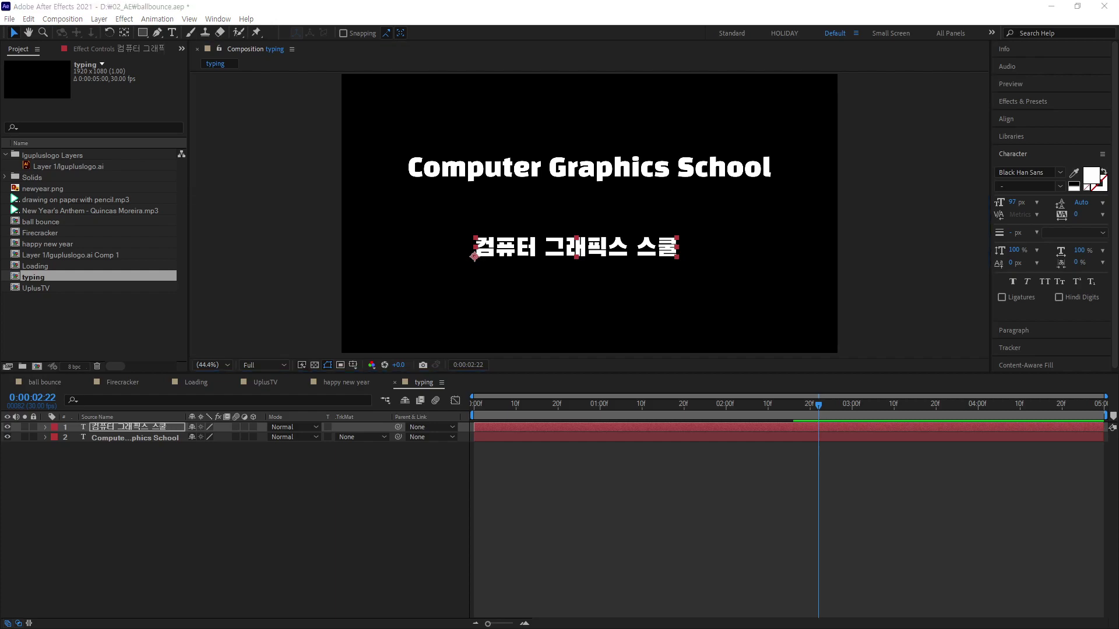
left_click(175, 474)
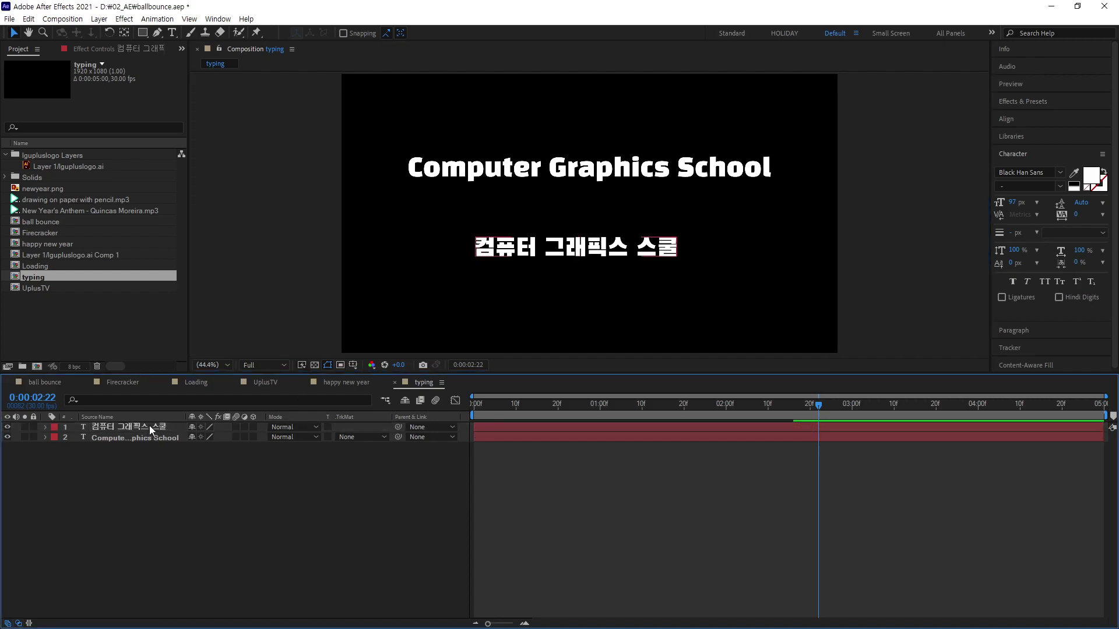
left_click(152, 428)
Step: Search presets for 'type' and apply Typewriter to the Korean layer
left_click(1023, 102)
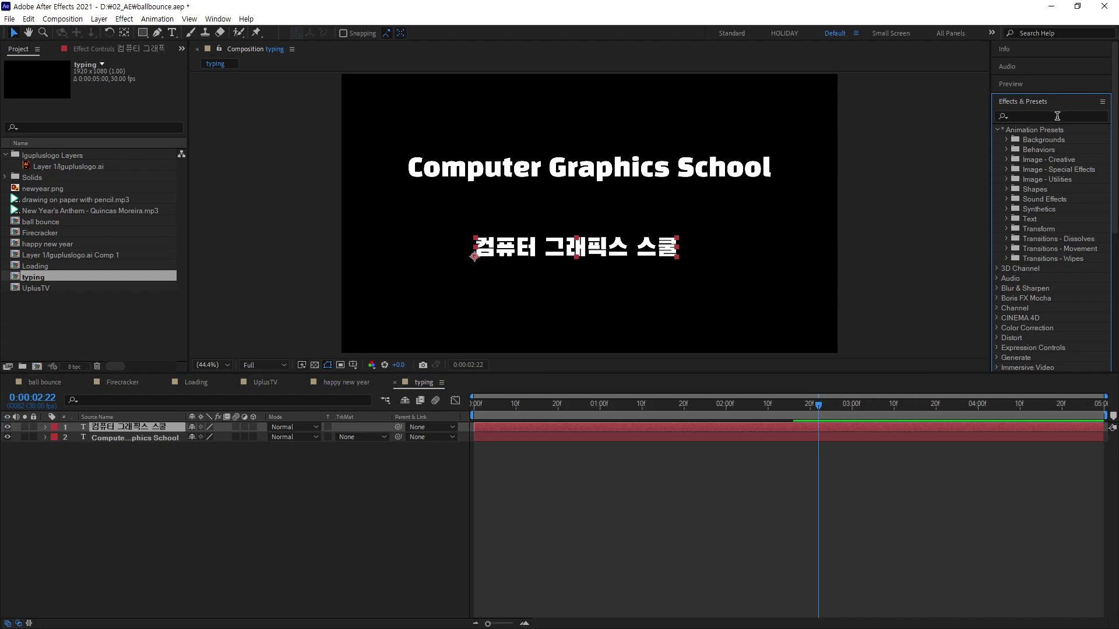
left_click(1057, 117)
type("쇼ㅔㄷ")
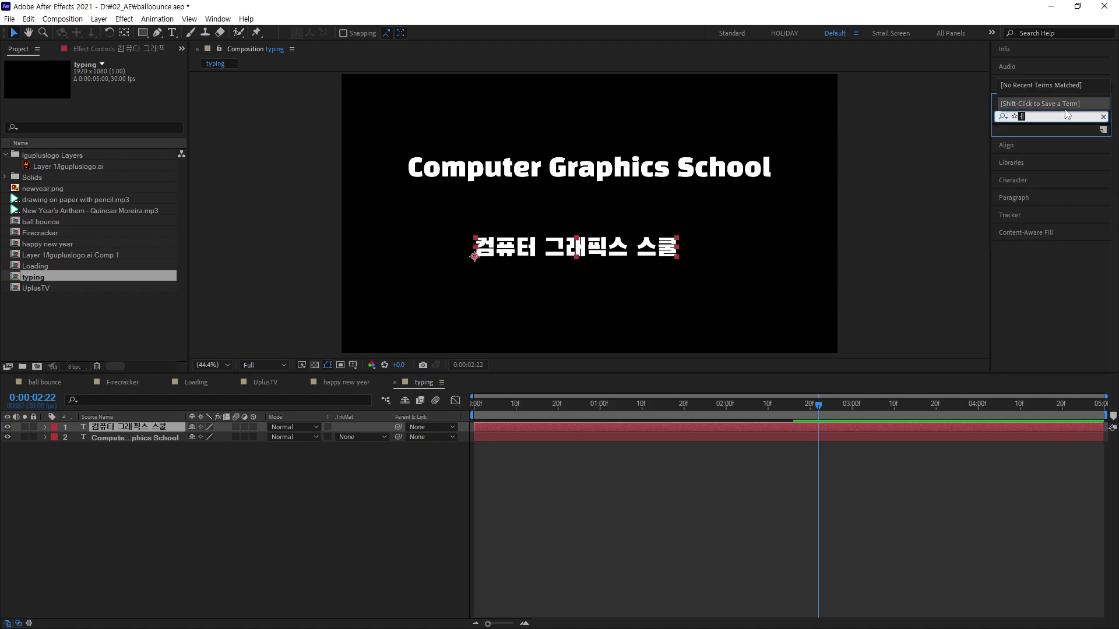
key("BackSpace")
key("BackSpace")
key("BackSpace")
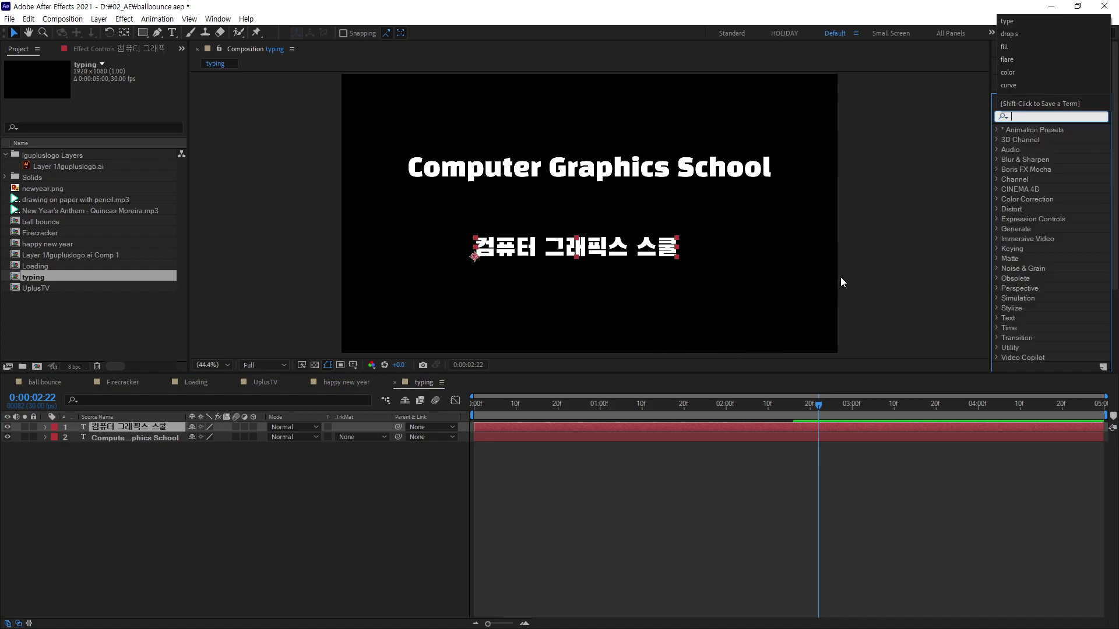
type("type")
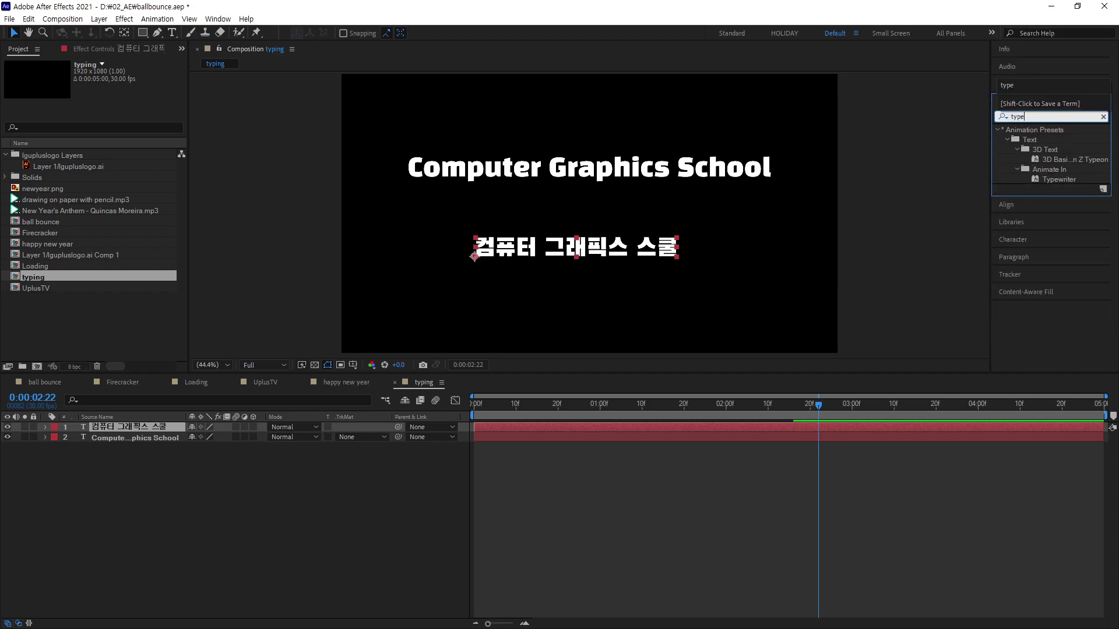
double_click(1059, 179)
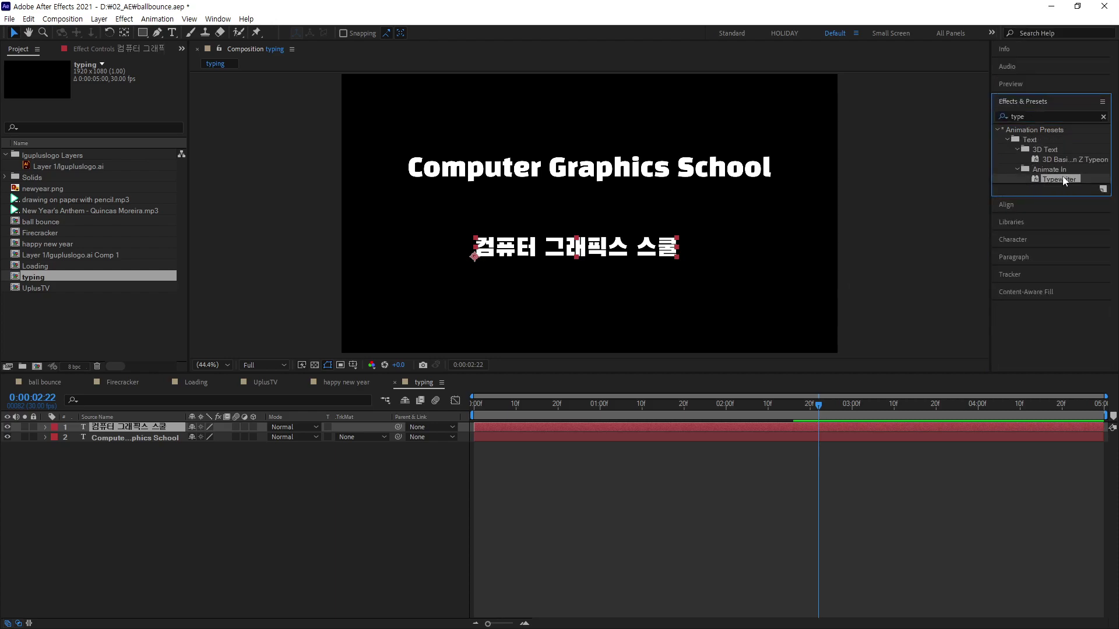
Step: Scrub the Korean line's typing, reveal its Start keyframes with U, and return to 0:00
mouse_move(818, 407)
left_mouse_down()
mouse_move(840, 421)
mouse_move(1114, 427)
mouse_move(998, 431)
left_mouse_up()
key("u")
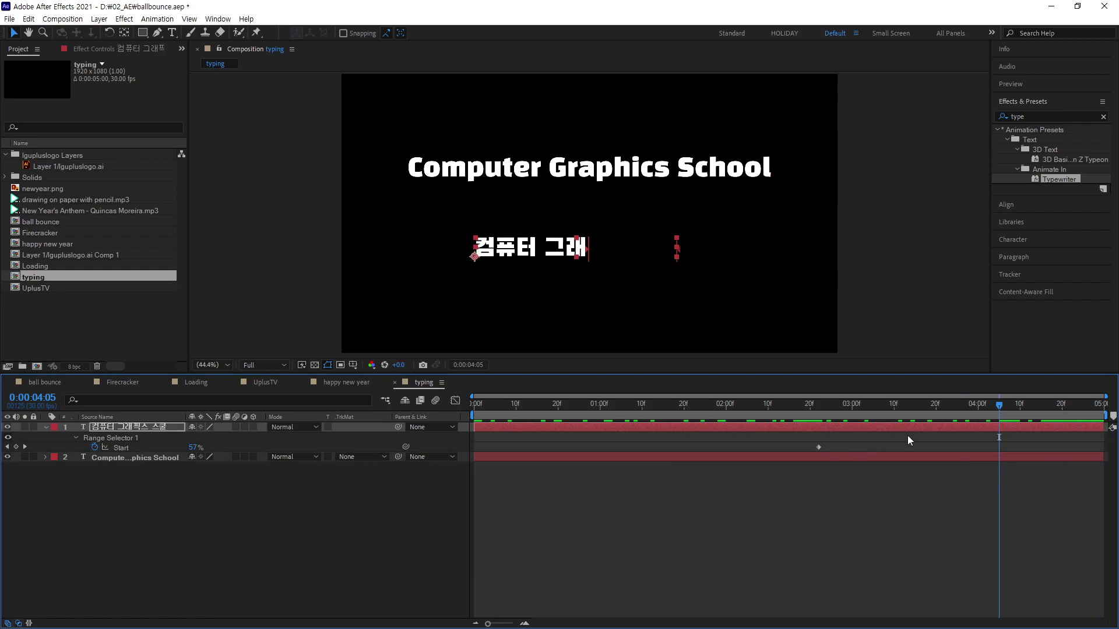
key("j")
key("u")
left_click_drag(818, 412, 382, 439)
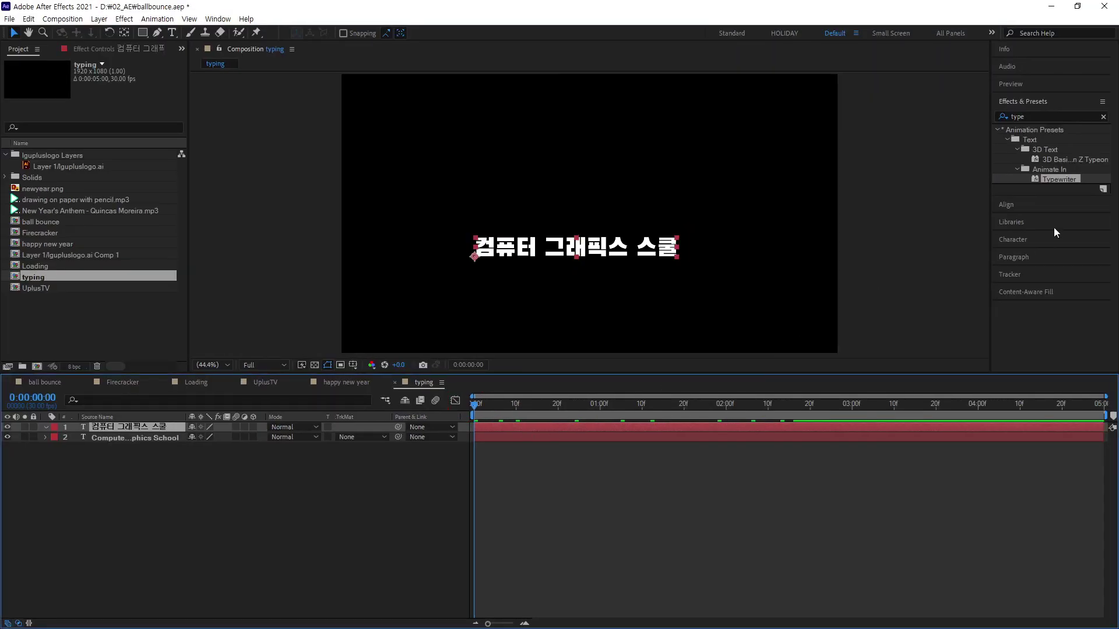
Step: Reapply Typewriter to the Korean line, preview both lines typing together, and return to the blank 0:00 frame
double_click(1060, 180)
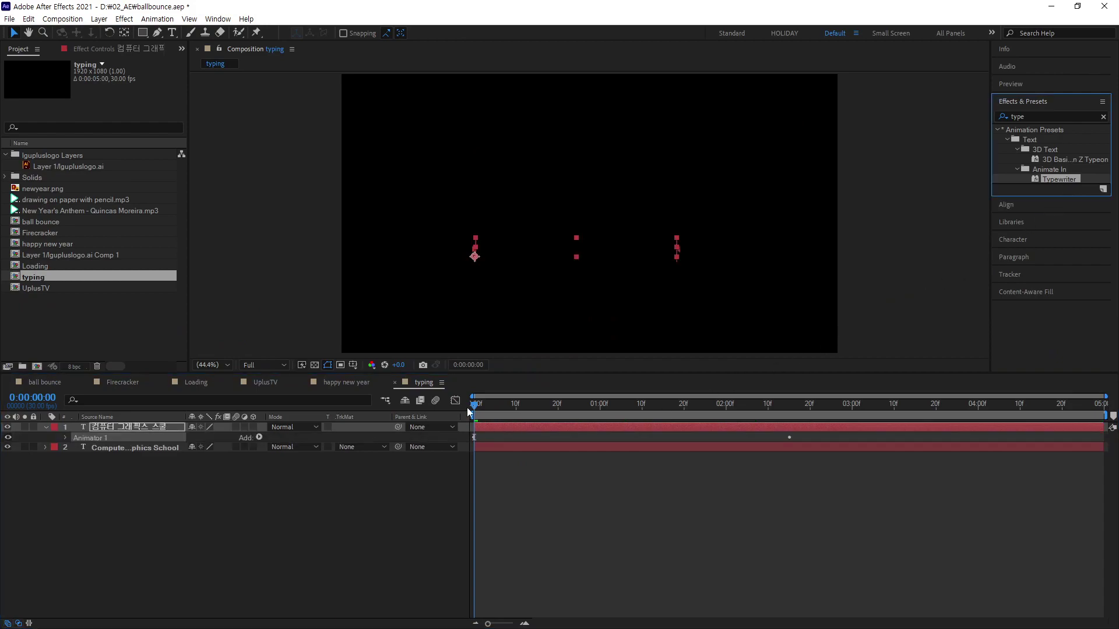
key("space")
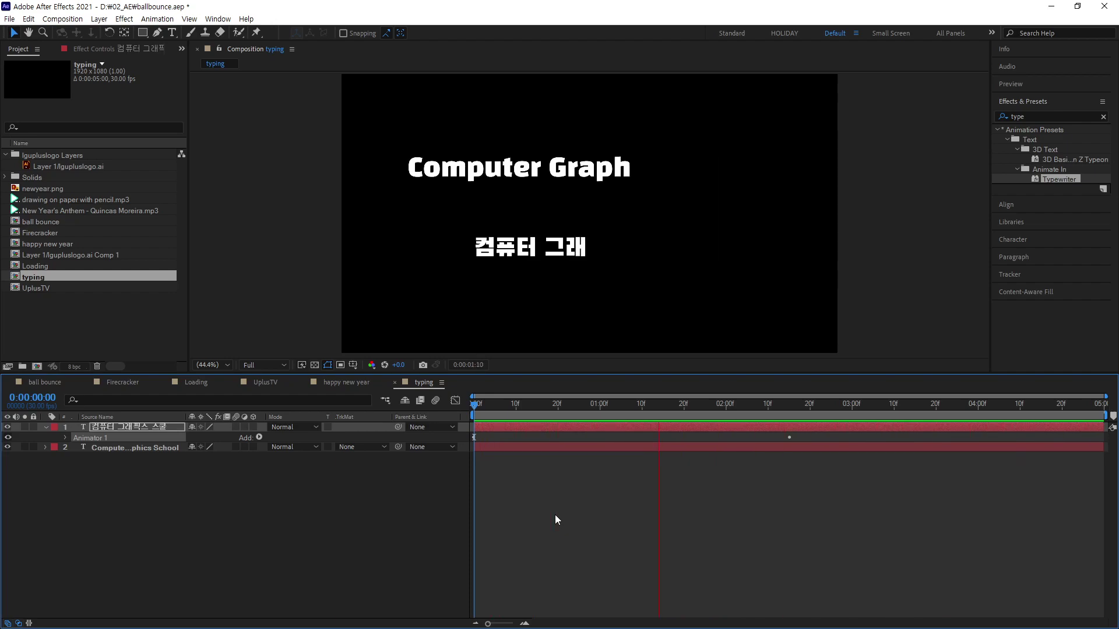
left_click(722, 404)
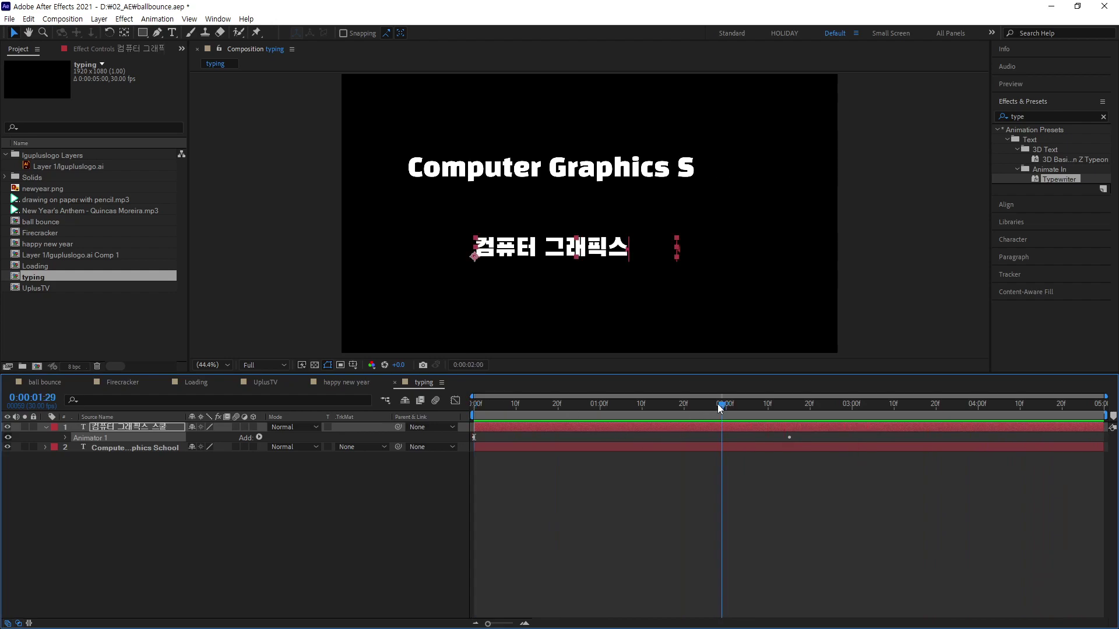
mouse_move(720, 408)
left_mouse_down()
mouse_move(628, 416)
mouse_move(753, 460)
left_mouse_up()
left_click_drag(743, 447, 738, 429)
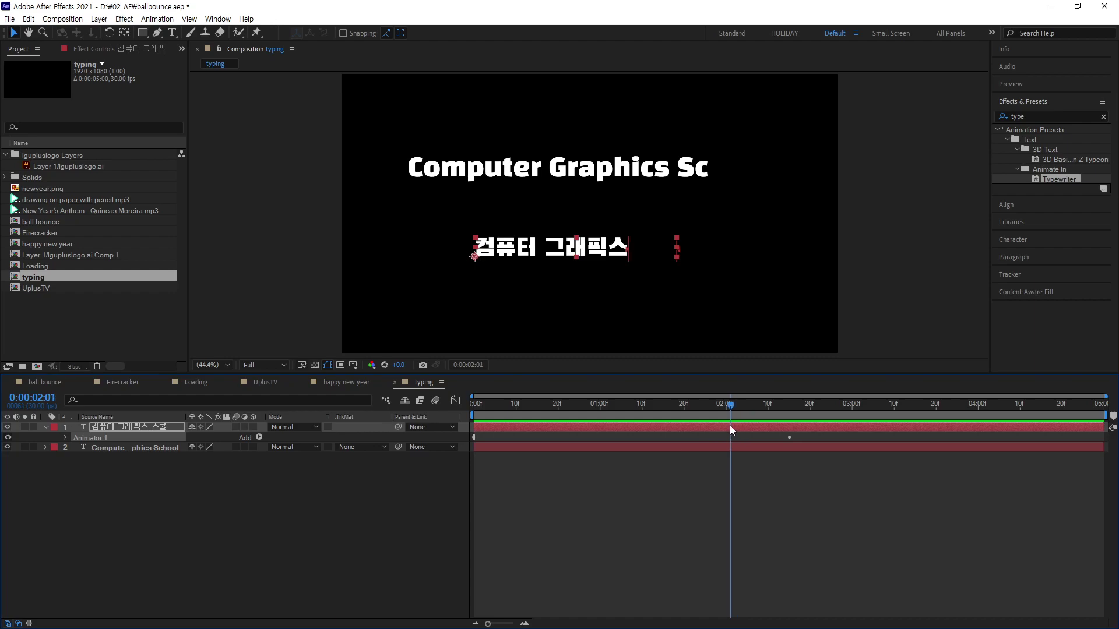
key("space")
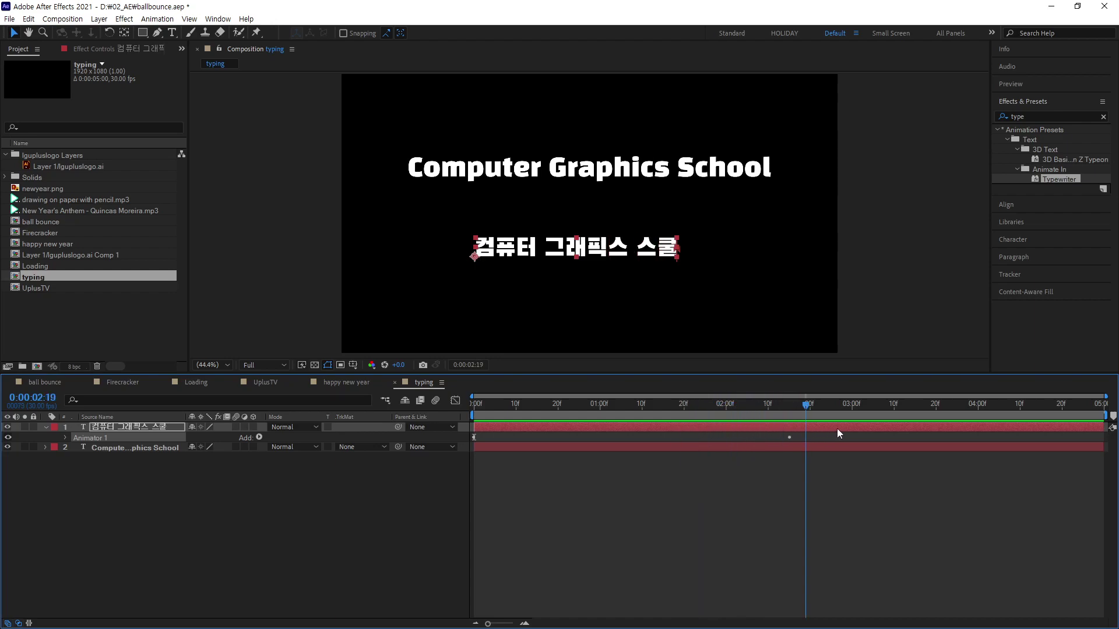
left_click(355, 539)
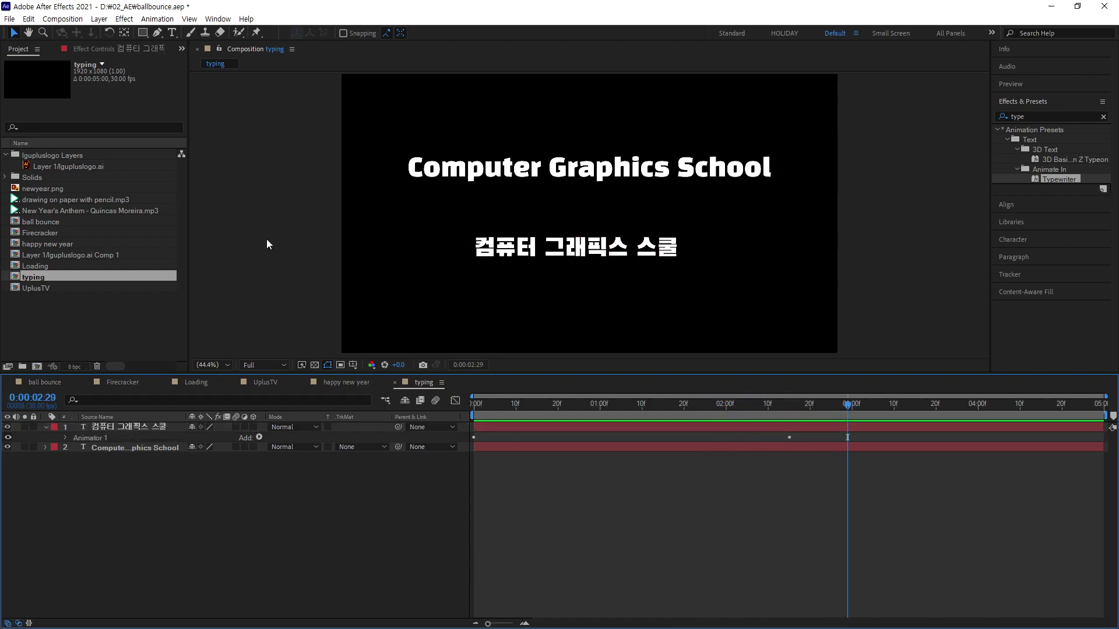
left_click_drag(861, 409, 321, 398)
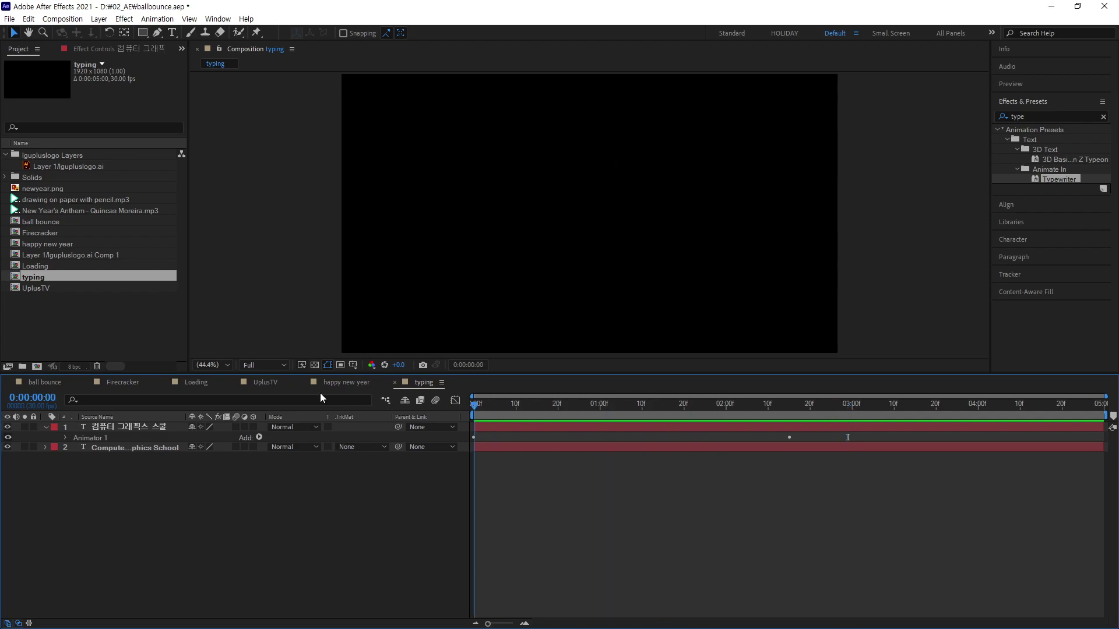
Step: Create a new text layer in the viewer reading 컴퓨터 그래픽스 스쿨
left_click(172, 32)
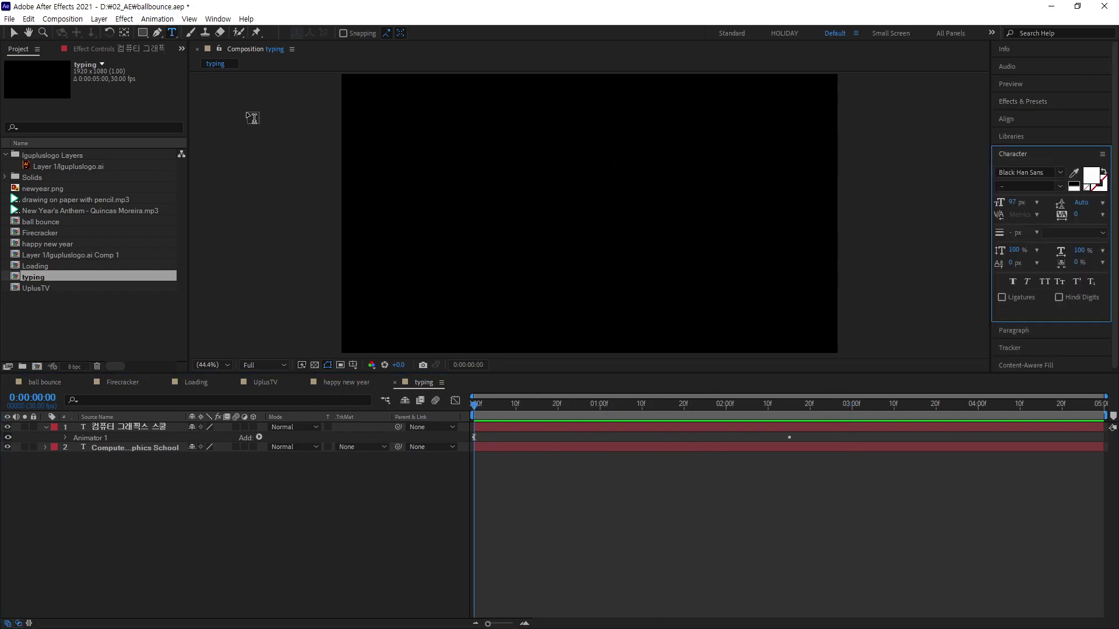
left_click(442, 295)
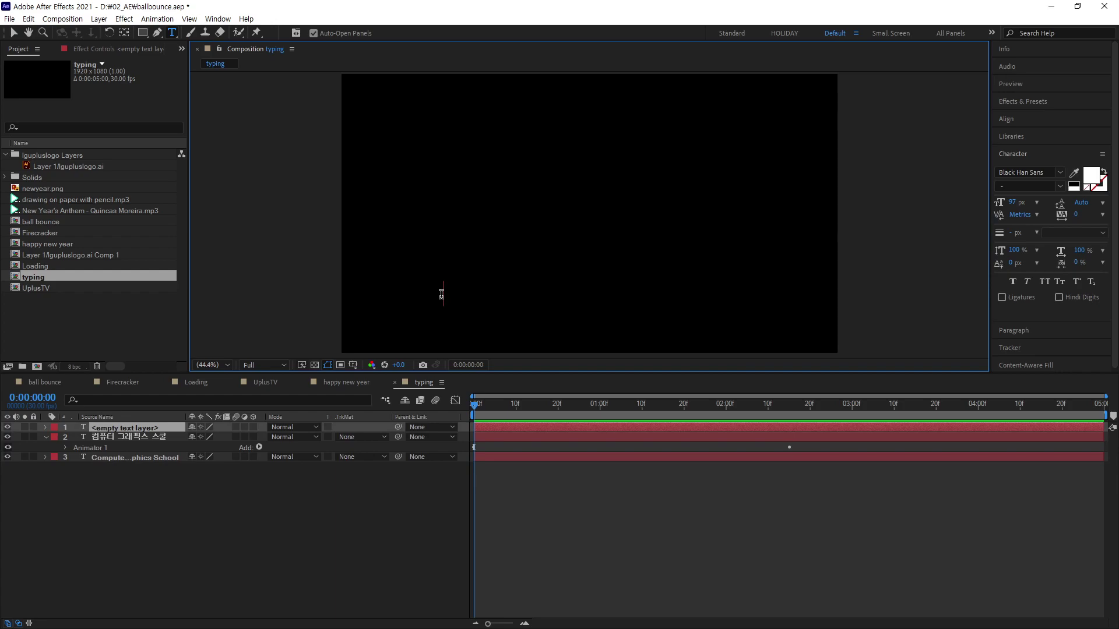
type("zjavb")
key("BackSpace")
key("BackSpace")
key("BackSpace")
key("BackSpace")
key("BackSpace")
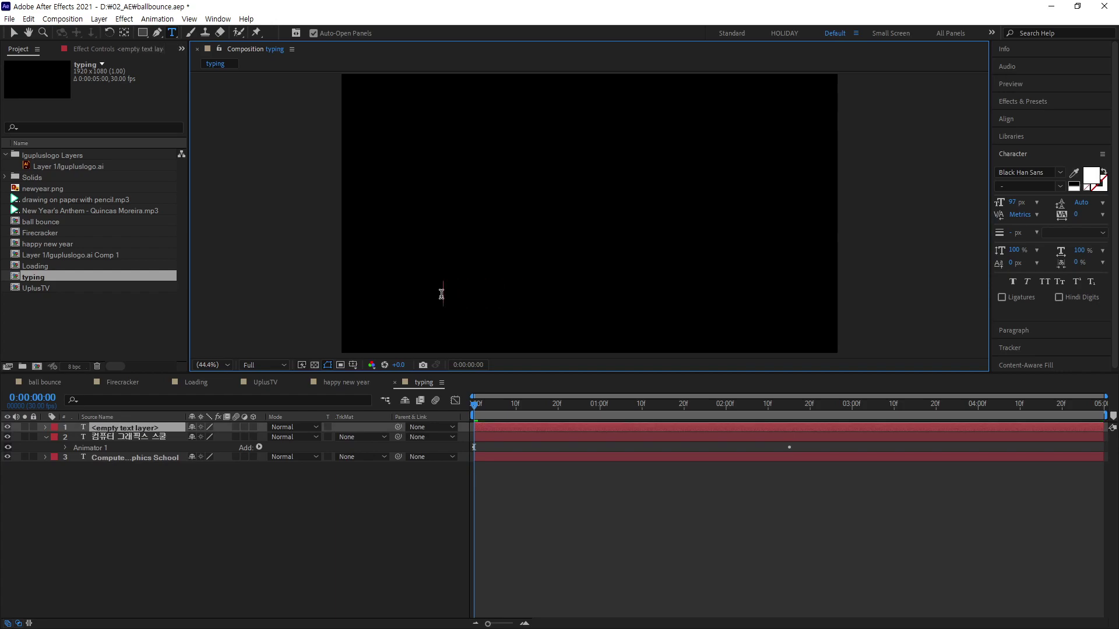
type("컴퓨터")
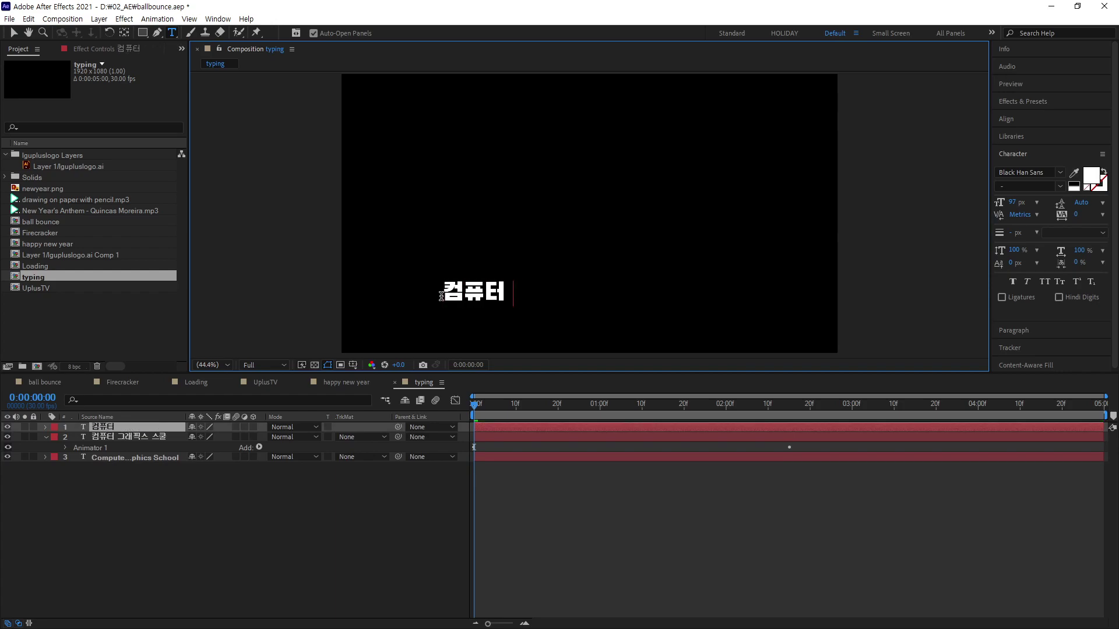
type(" 그래픽스 스")
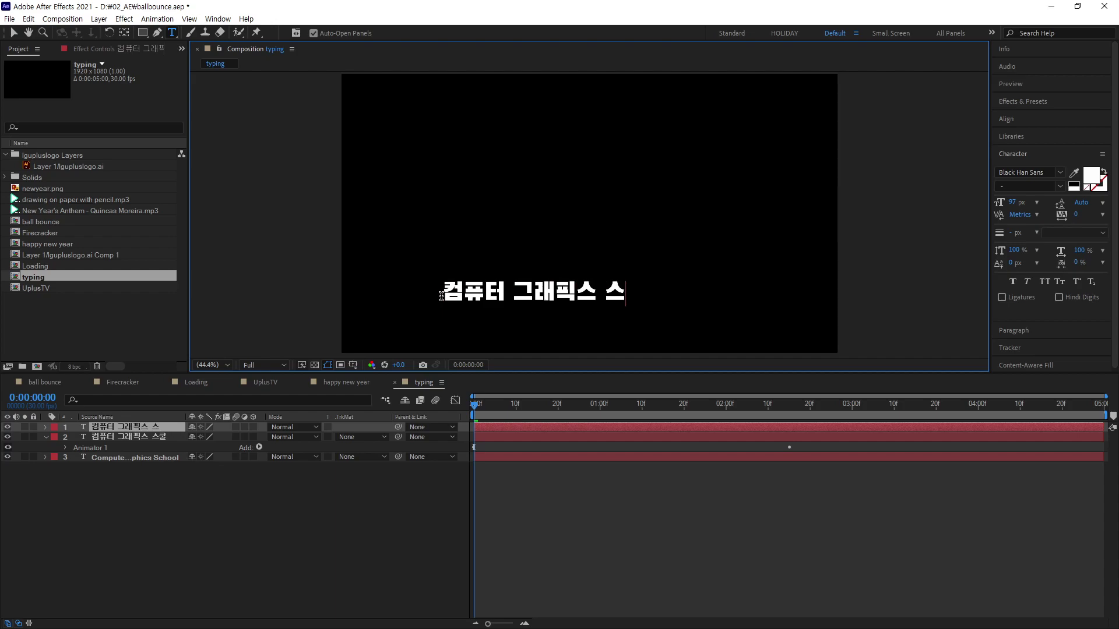
type("쿨")
left_click(12, 34)
Step: Drag the new line below the Typewriter line, view at 100%, and preview playback
left_click_drag(502, 299, 549, 289)
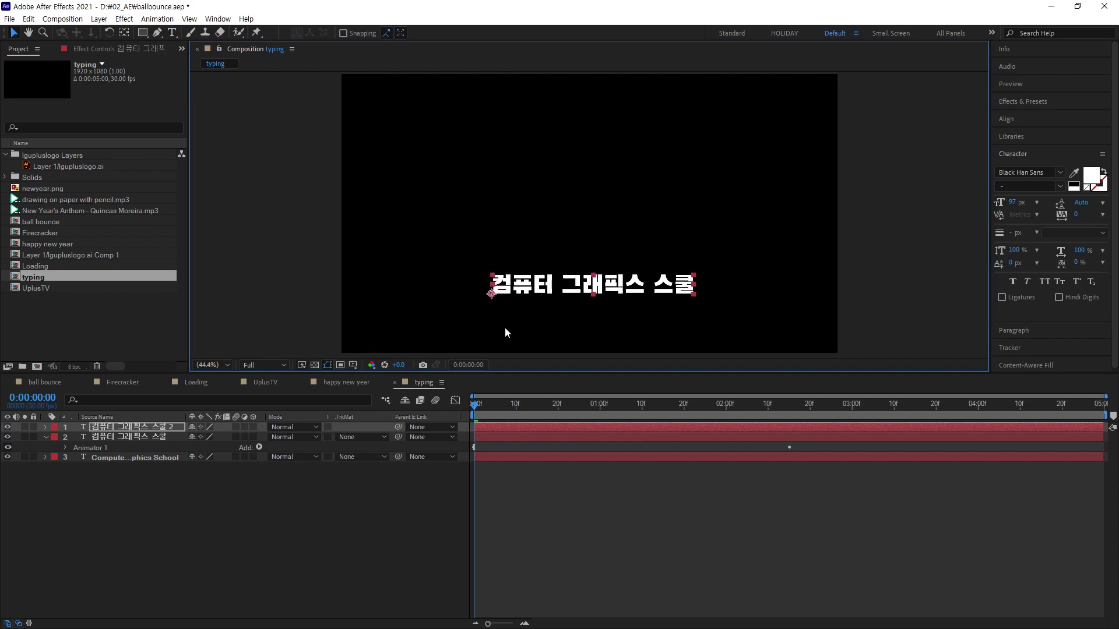
left_click(227, 366)
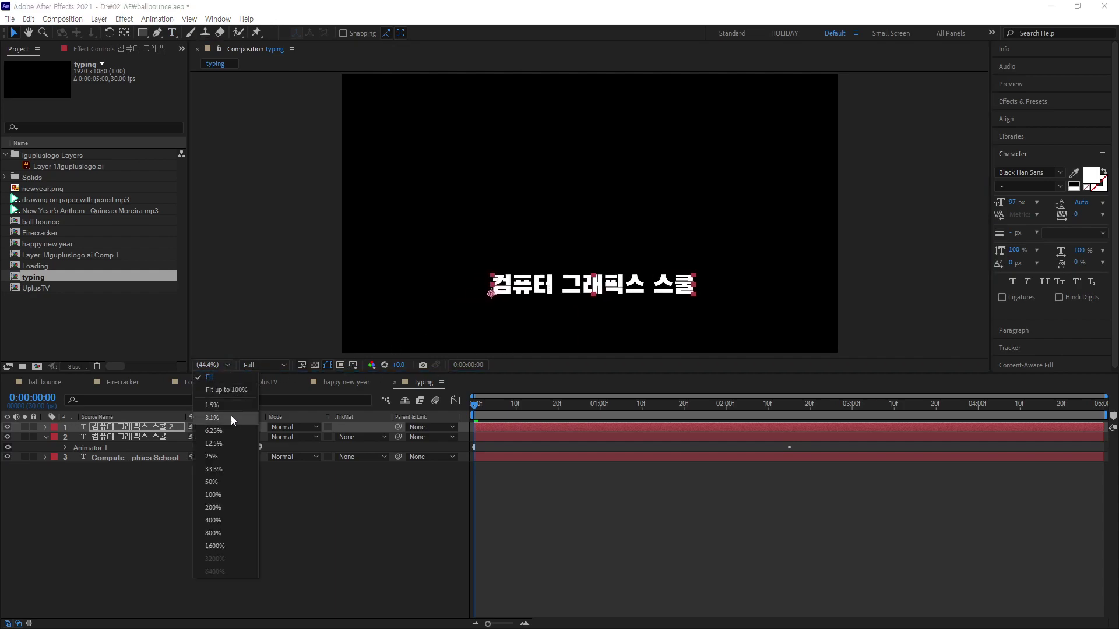
left_click(232, 495)
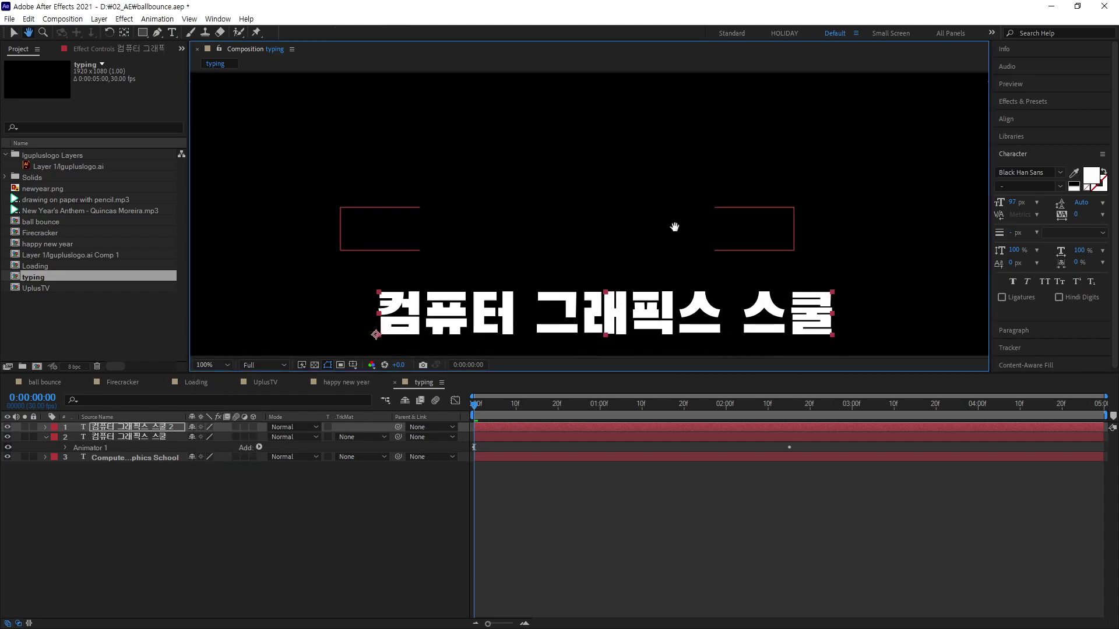
scroll(677, 216, "down", 2)
scroll(687, 265, "right", 3)
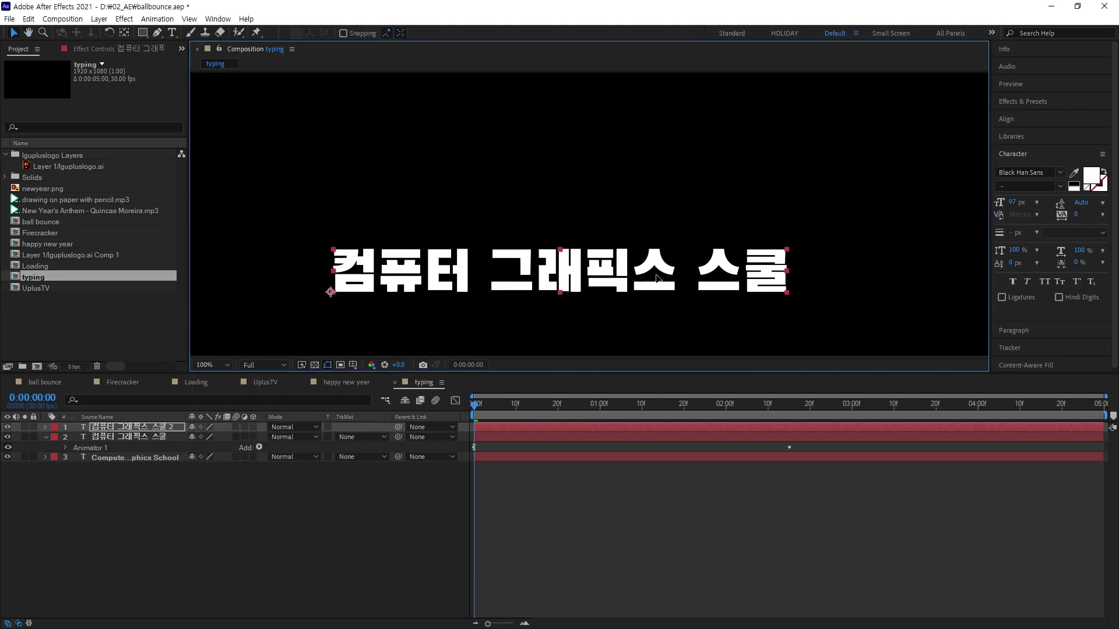
left_click(335, 570)
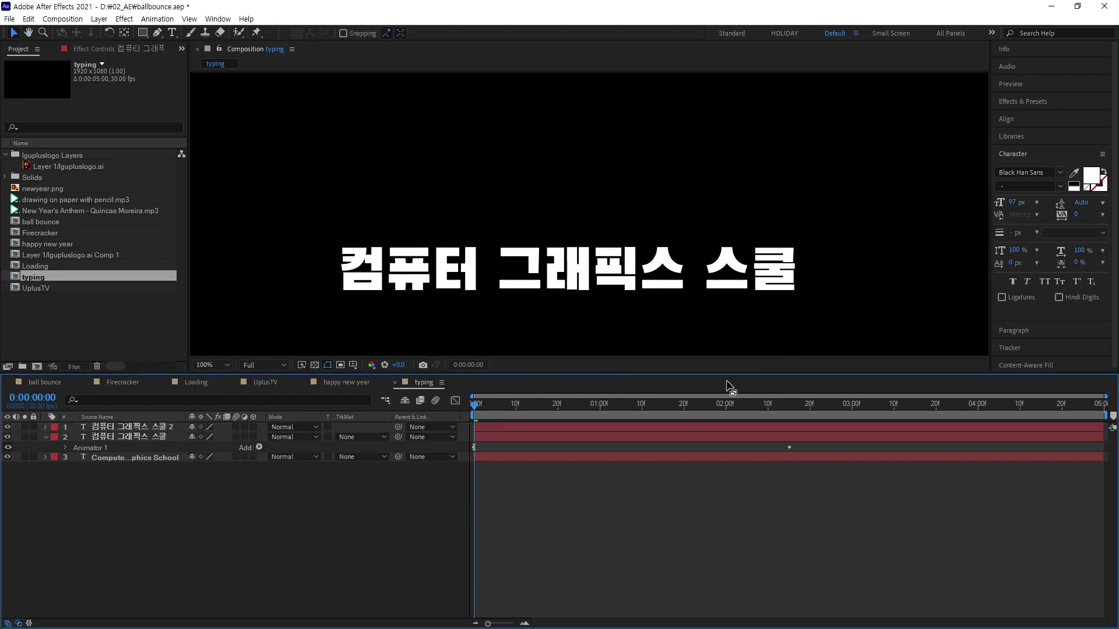
left_click(158, 429)
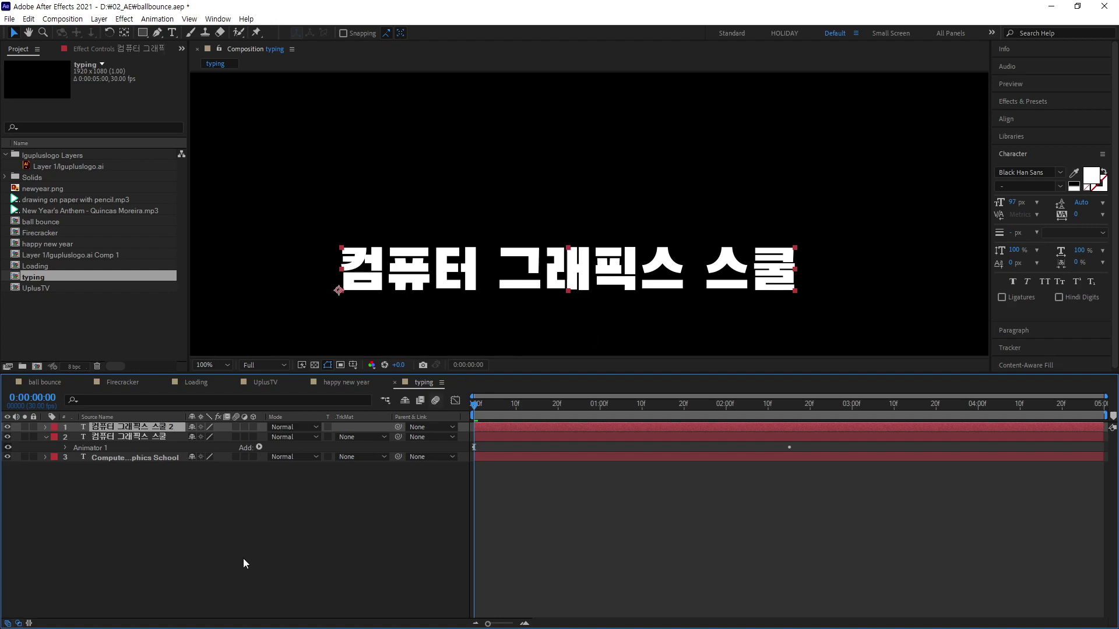
key("space")
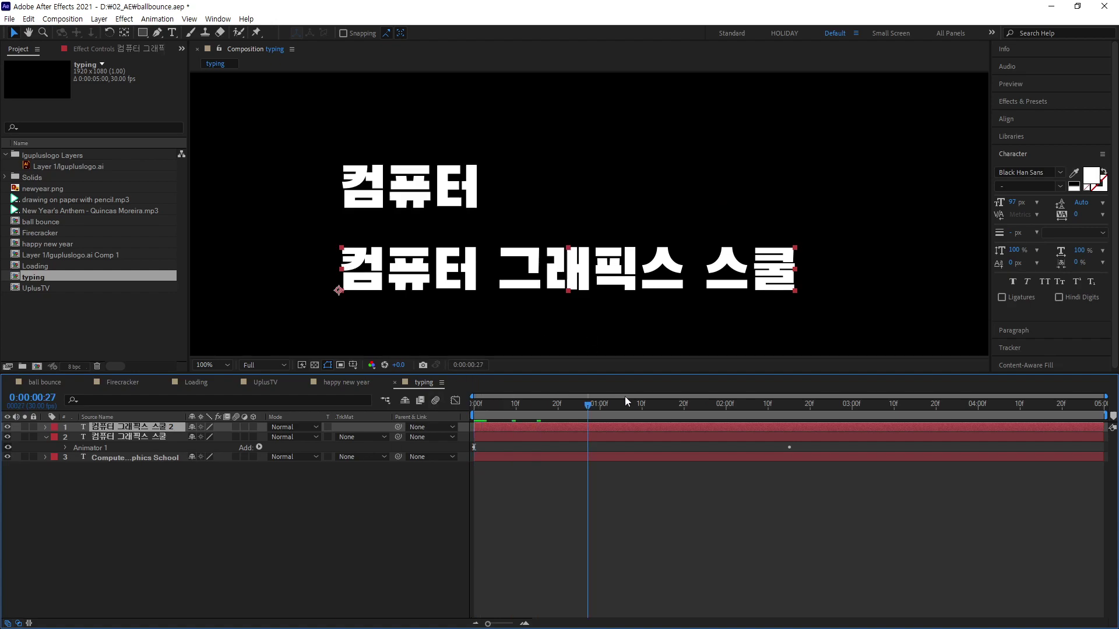
Step: Stop playback and expand layer 1's Text properties to reveal Source Text
key("space")
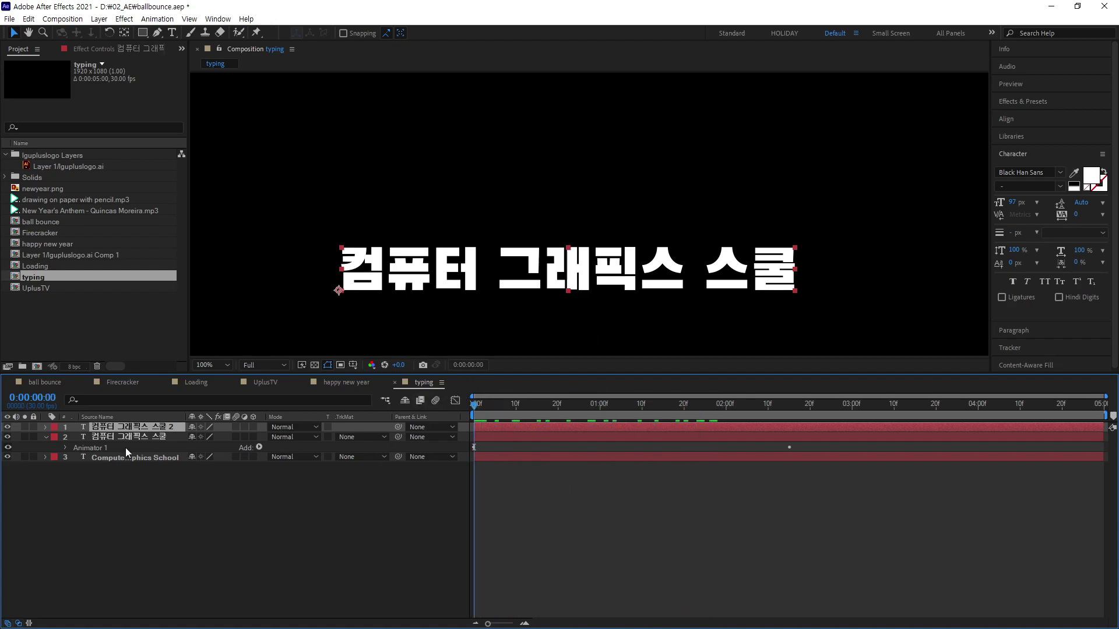
left_click(47, 427)
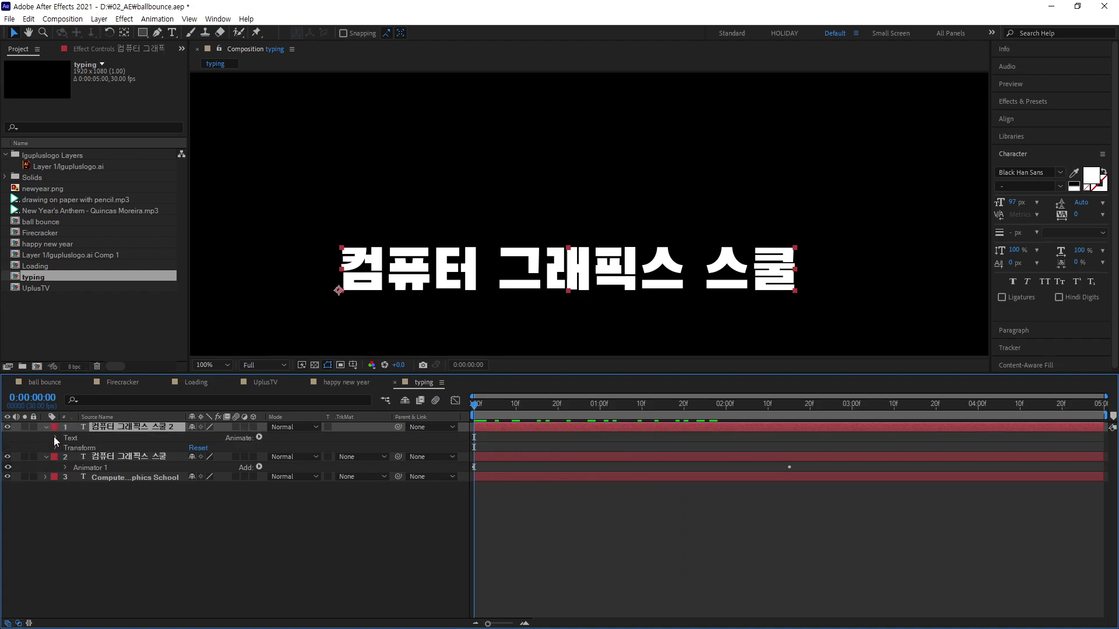
left_click(55, 437)
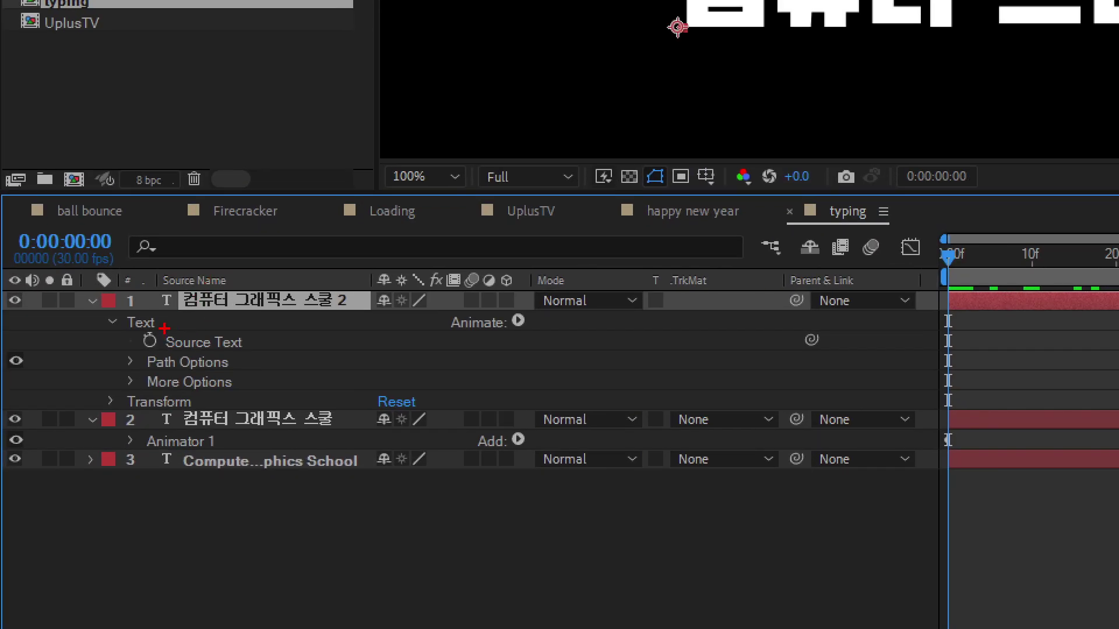
left_click_drag(166, 328, 123, 331)
left_click_drag(274, 314, 294, 291)
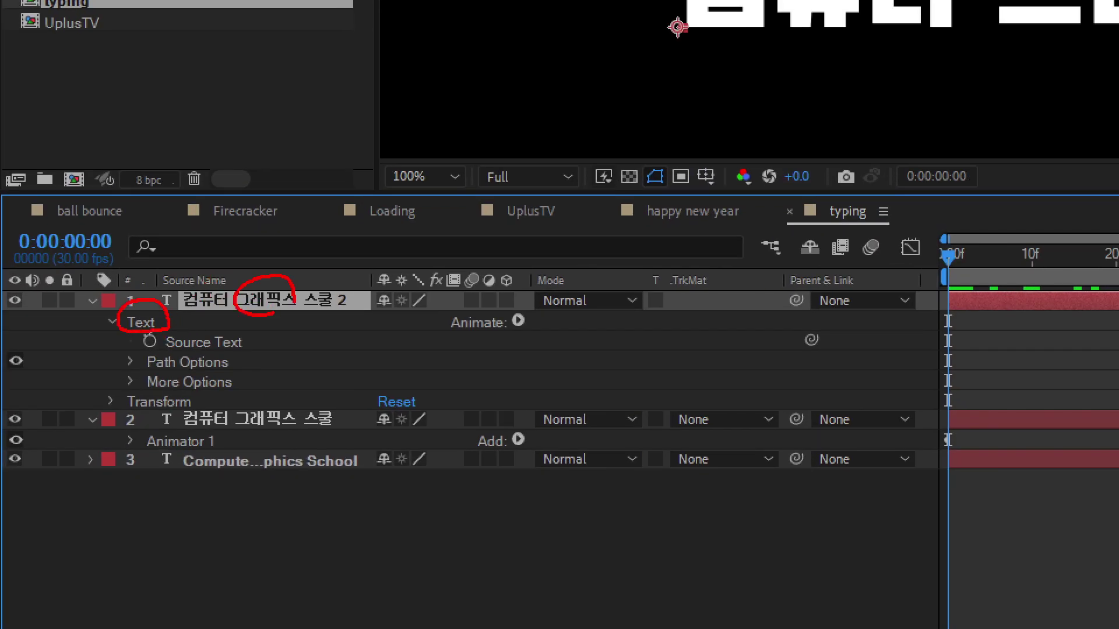
left_click_drag(175, 317, 216, 293)
left_click_drag(260, 341, 334, 314)
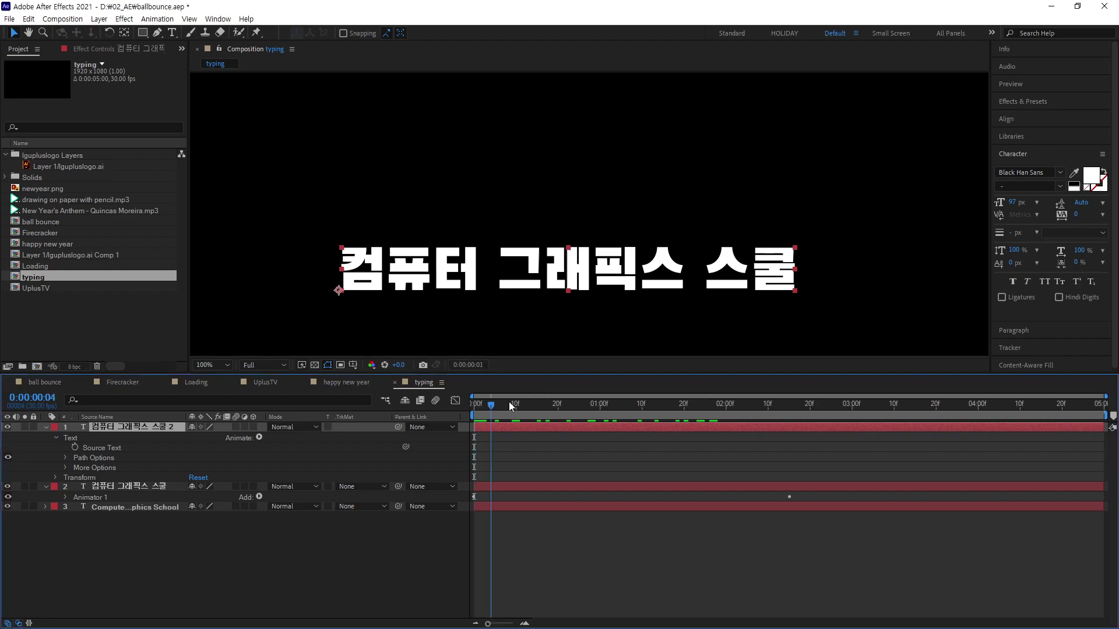
Step: Return to 0:00 and set a Source Text keyframe on the new layer
left_click(490, 411)
left_click_drag(490, 411, 470, 410)
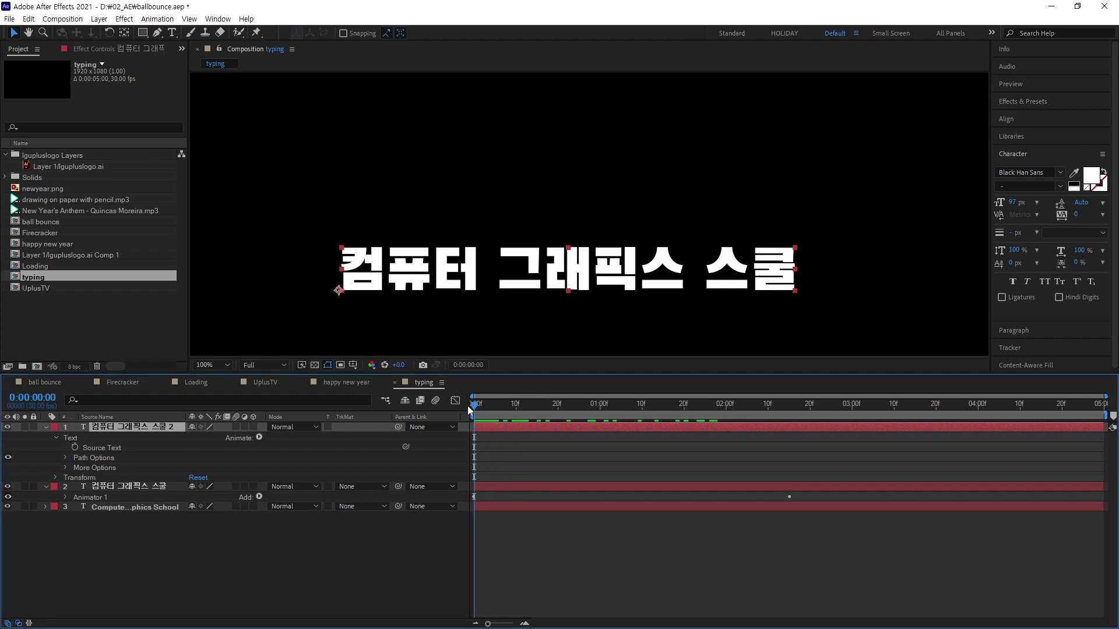
left_click(75, 448)
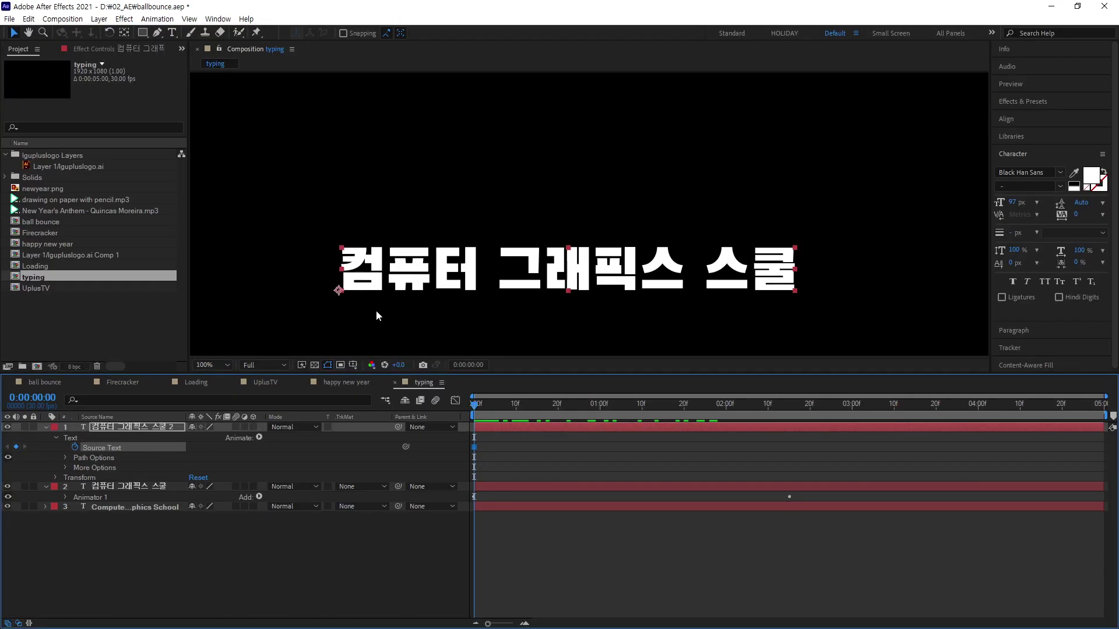
Step: Select and delete the whole 컴퓨터 그래픽스 스쿨 line at 0:00, leaving layer 1 empty
left_click(172, 32)
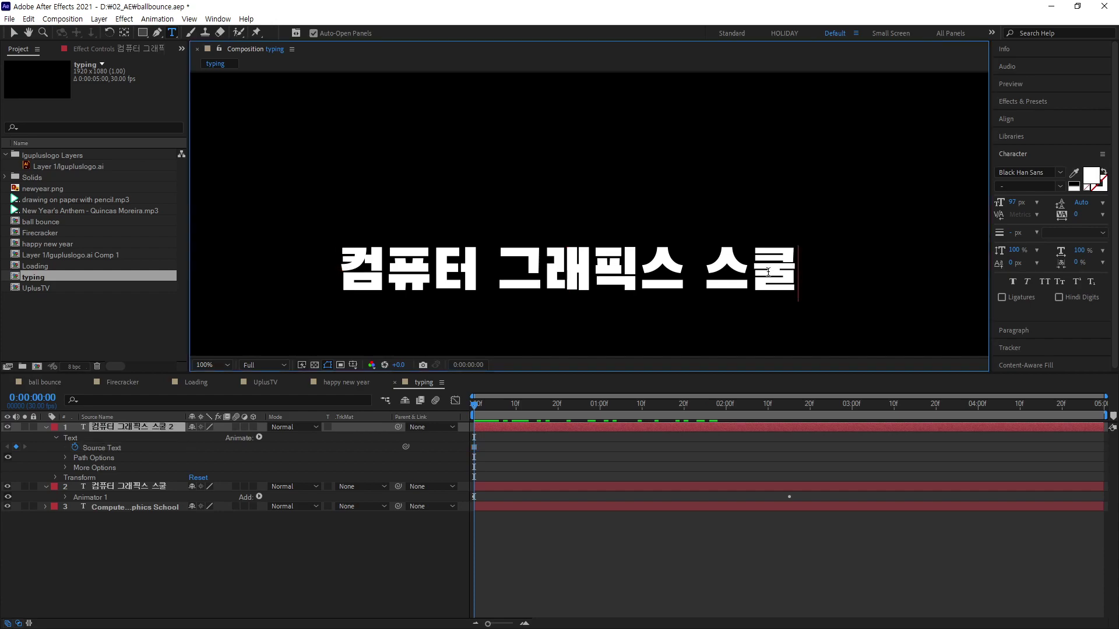
left_click_drag(796, 267, 343, 276)
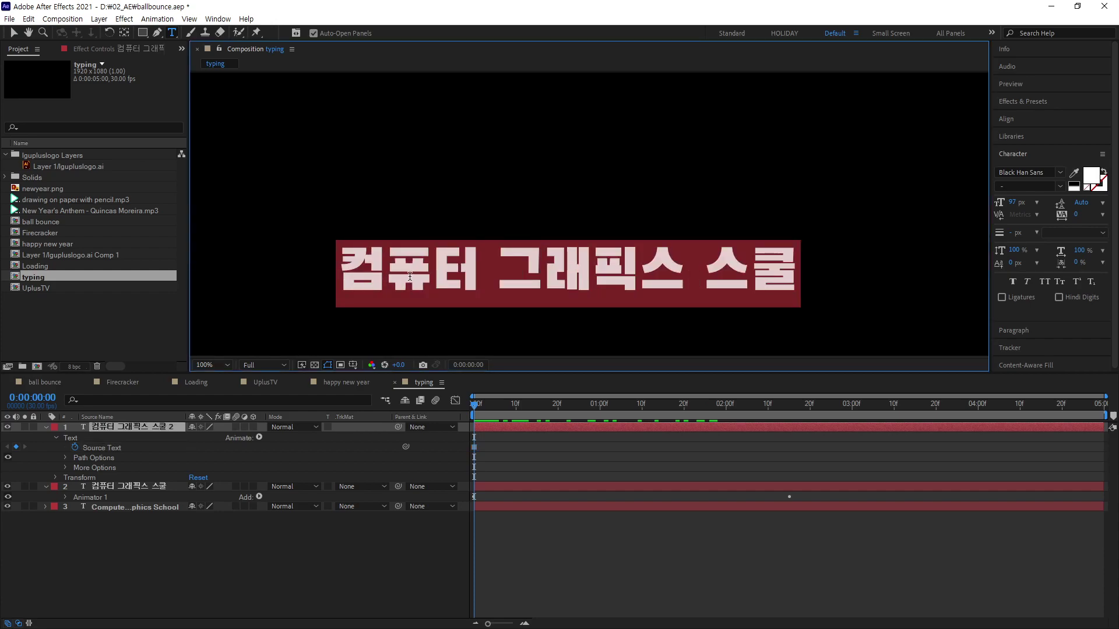
key("BackSpace")
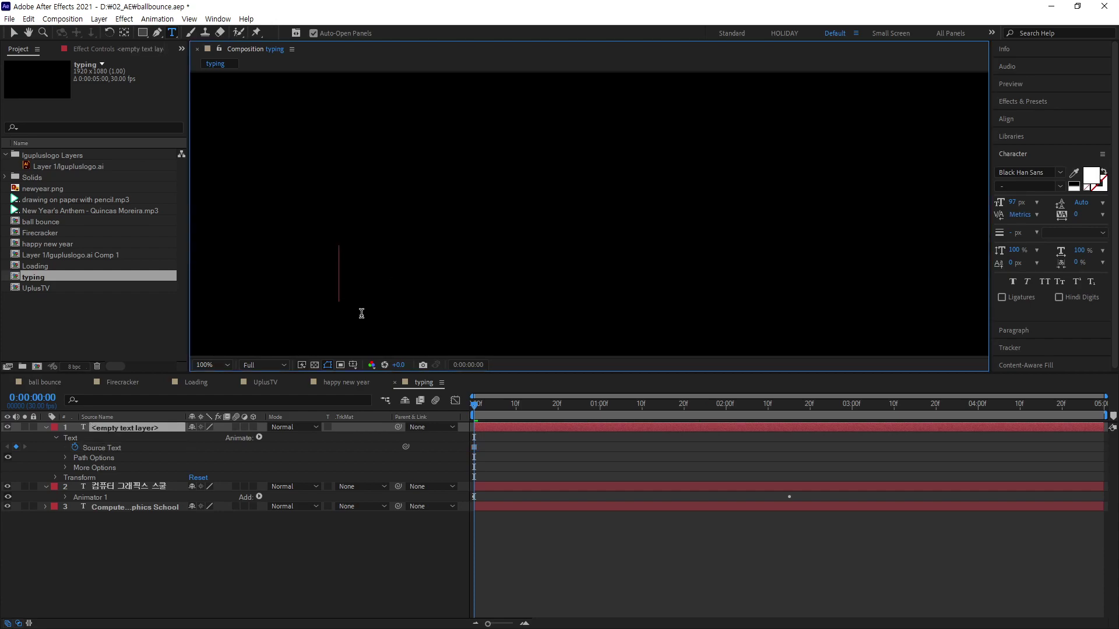
left_click(116, 429)
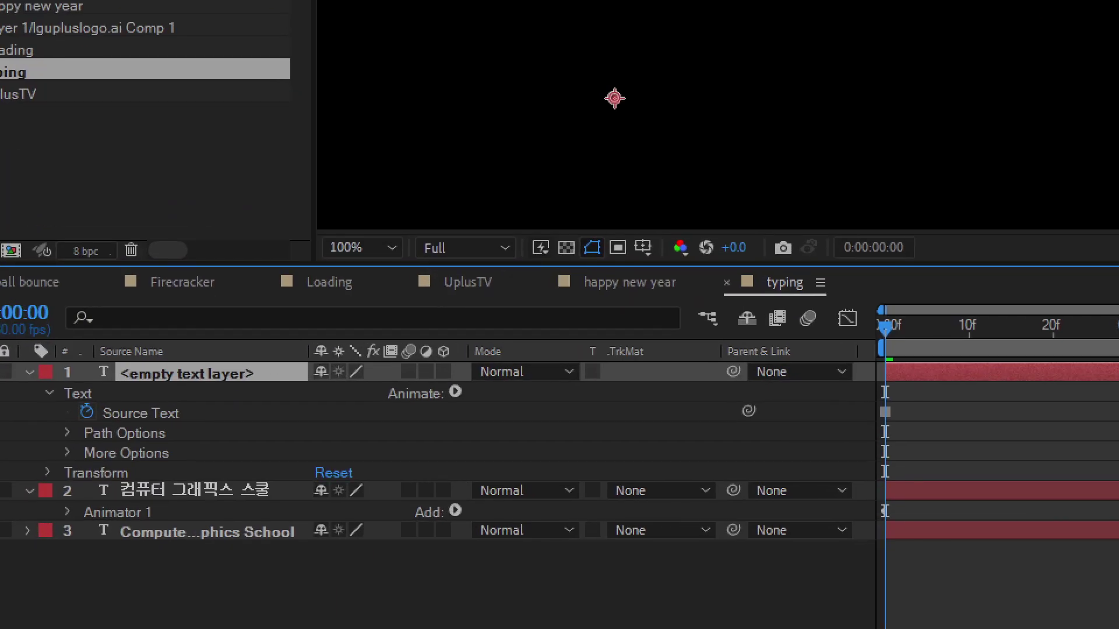
left_click_drag(211, 391, 264, 374)
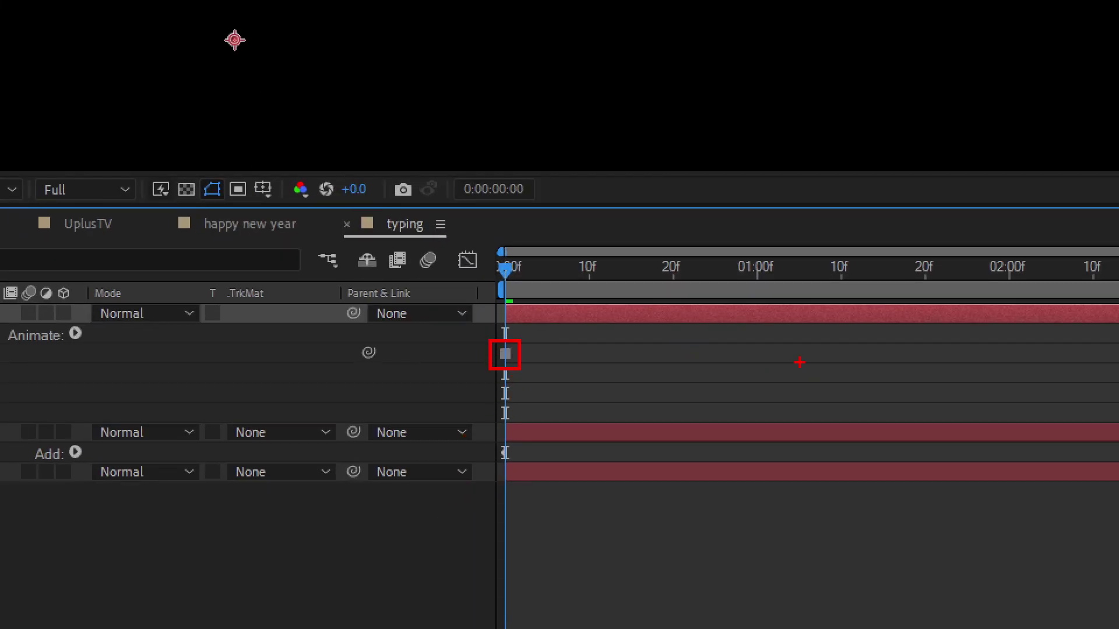
mouse_move(582, 380)
left_mouse_down()
mouse_move(605, 343)
mouse_move(634, 364)
mouse_move(609, 423)
left_mouse_up()
left_click_drag(581, 381, 611, 419)
mouse_move(608, 256)
left_mouse_down()
mouse_move(628, 257)
mouse_move(616, 254)
left_mouse_up()
left_click(546, 459)
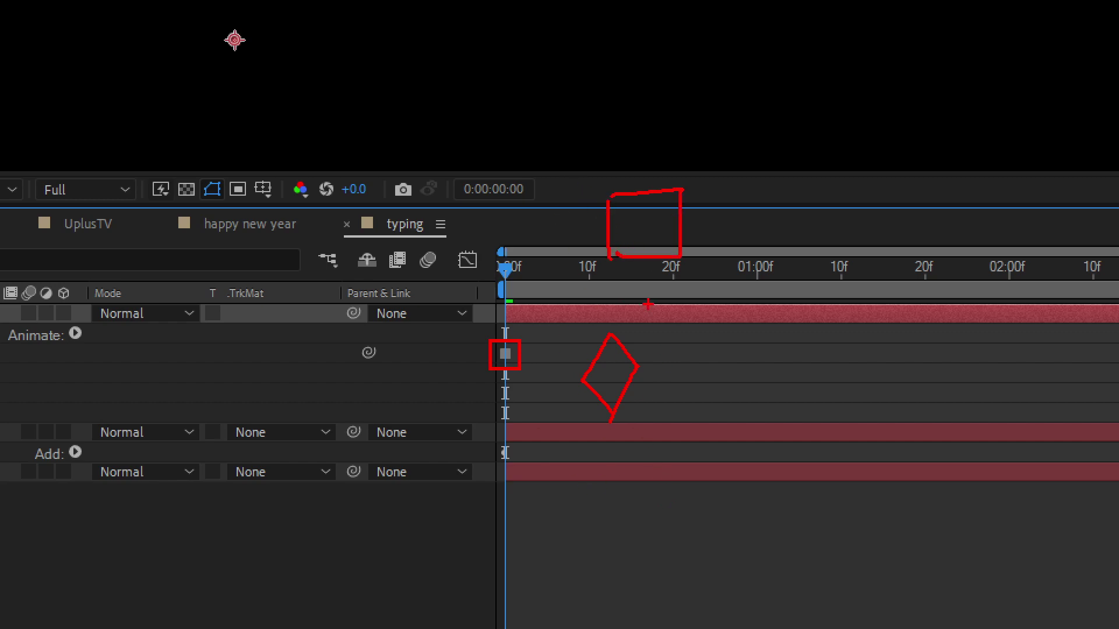
mouse_move(937, 378)
left_mouse_down()
mouse_move(995, 372)
mouse_move(972, 425)
left_mouse_up()
left_click_drag(995, 373, 975, 418)
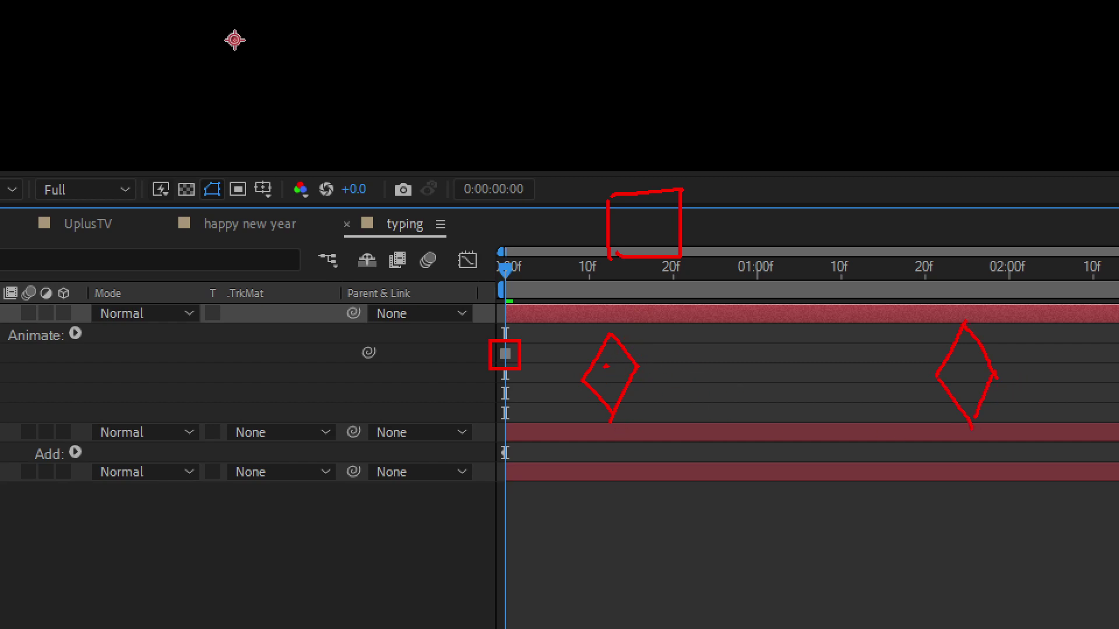
left_click_drag(607, 366, 607, 364)
left_click_drag(953, 358, 950, 393)
left_click_drag(980, 362, 1004, 364)
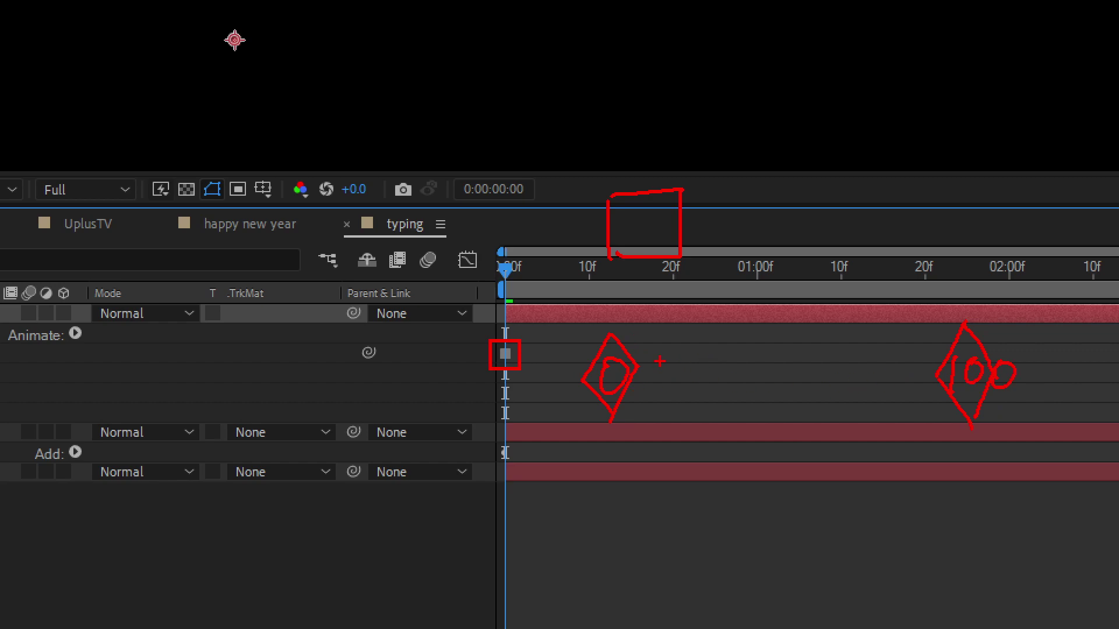
mouse_move(652, 352)
left_mouse_down()
mouse_move(651, 393)
mouse_move(702, 377)
left_mouse_up()
mouse_move(704, 353)
left_mouse_down()
mouse_move(707, 387)
mouse_move(786, 363)
left_mouse_up()
left_click_drag(885, 357, 876, 402)
left_click_drag(925, 358, 910, 404)
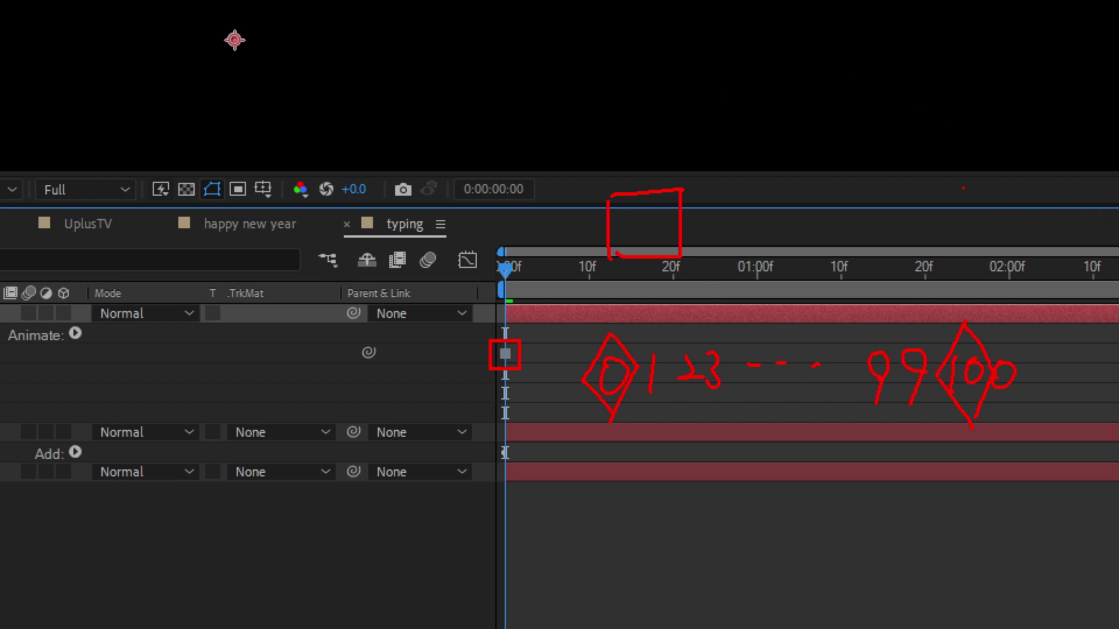
left_click_drag(965, 252, 970, 267)
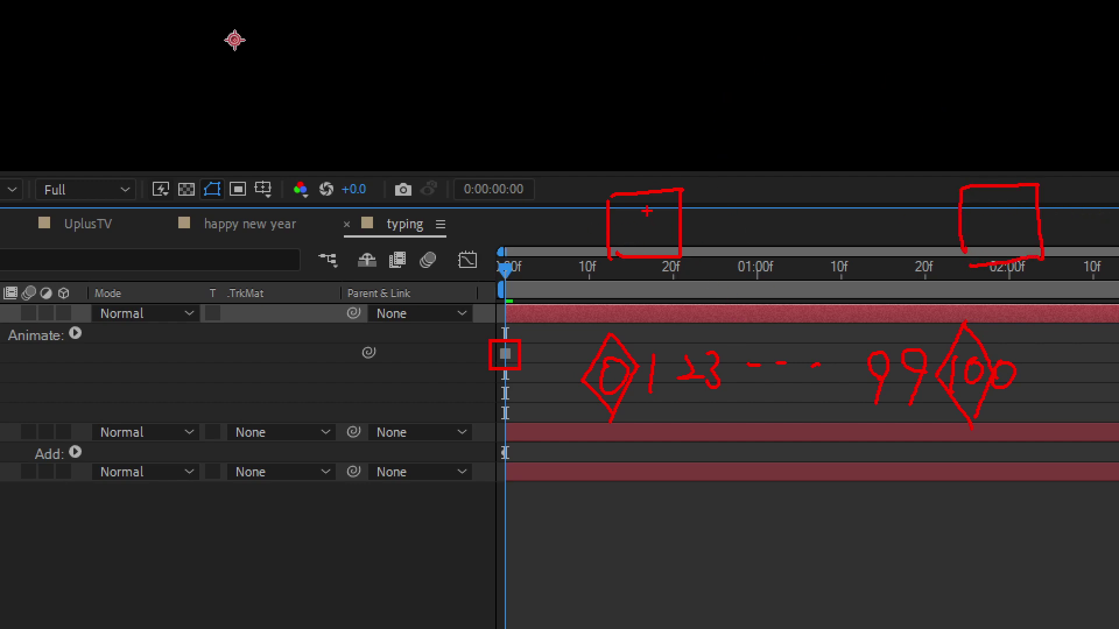
left_click_drag(647, 212, 648, 212)
left_click_drag(983, 204, 983, 240)
left_click_drag(1003, 204, 1024, 211)
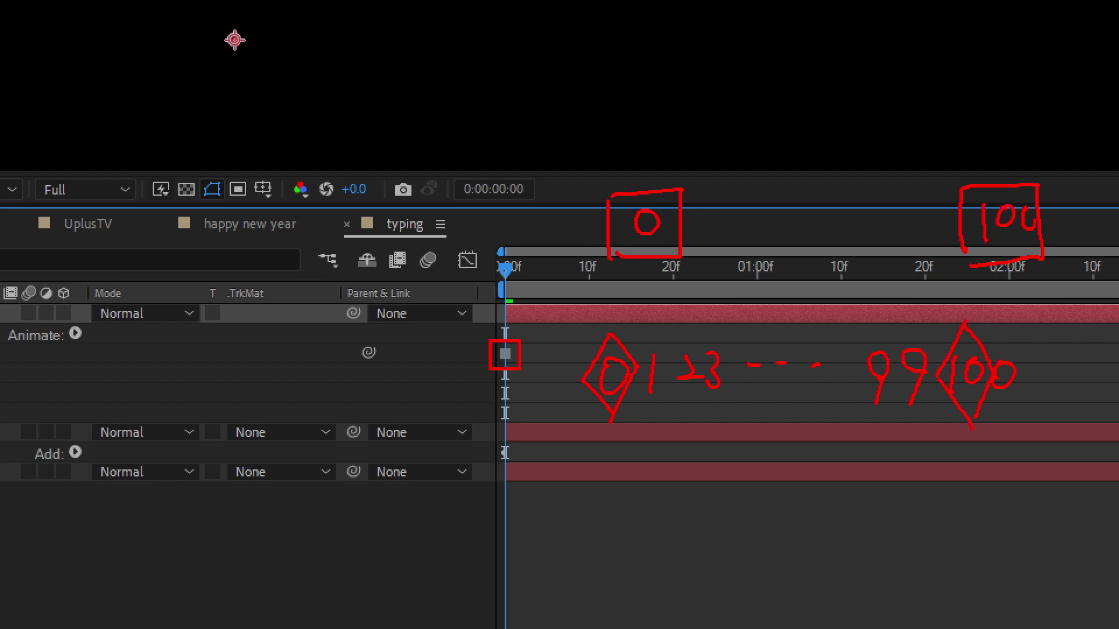
mouse_move(981, 112)
left_mouse_down()
mouse_move(956, 182)
mouse_move(923, 172)
left_mouse_up()
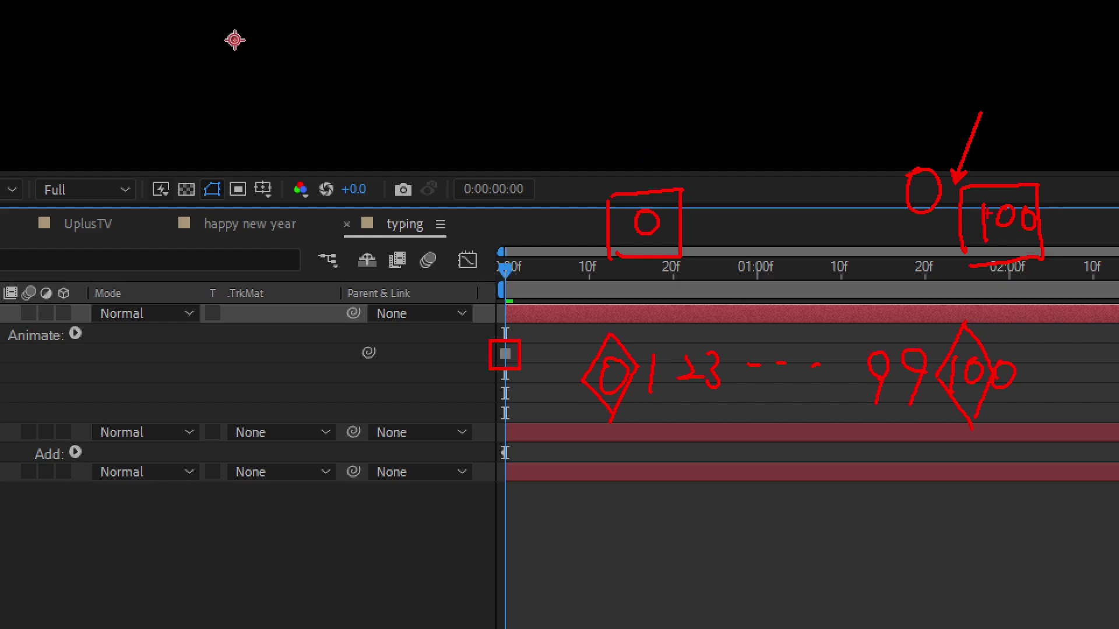
mouse_move(818, 100)
left_mouse_down()
mouse_move(858, 145)
mouse_move(845, 116)
left_mouse_up()
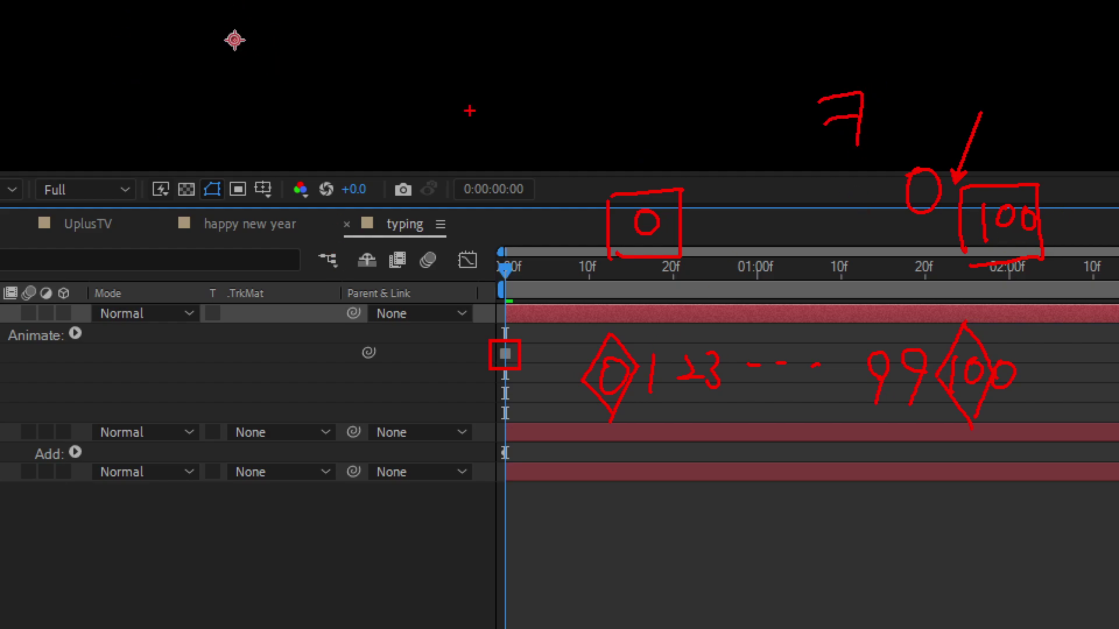
left_click_drag(255, 17, 318, 90)
left_click_drag(267, 42, 312, 39)
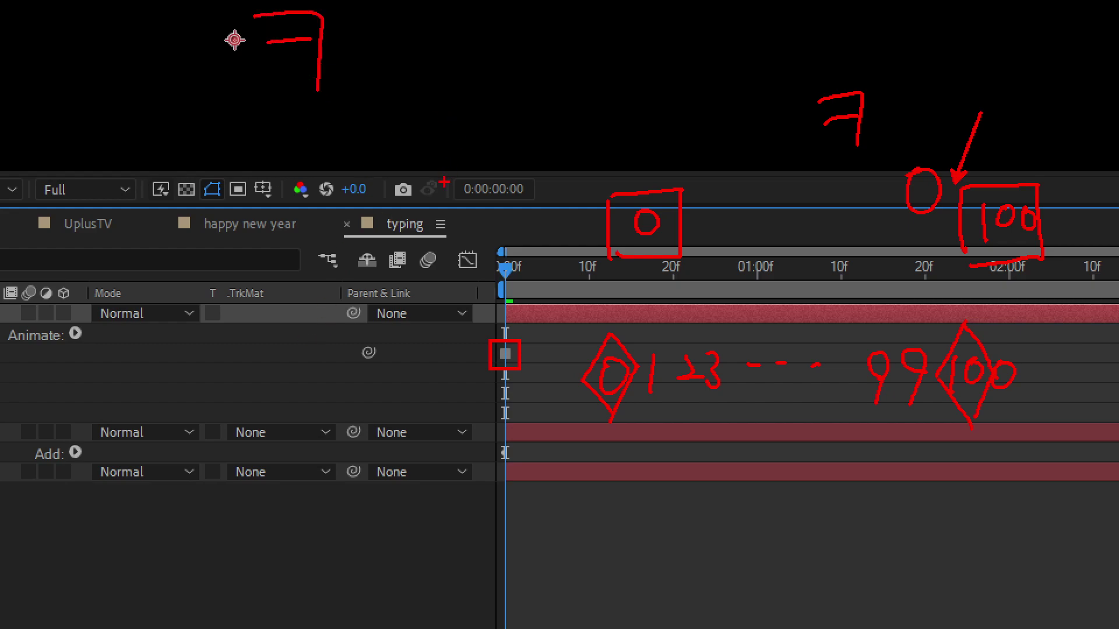
key("Escape")
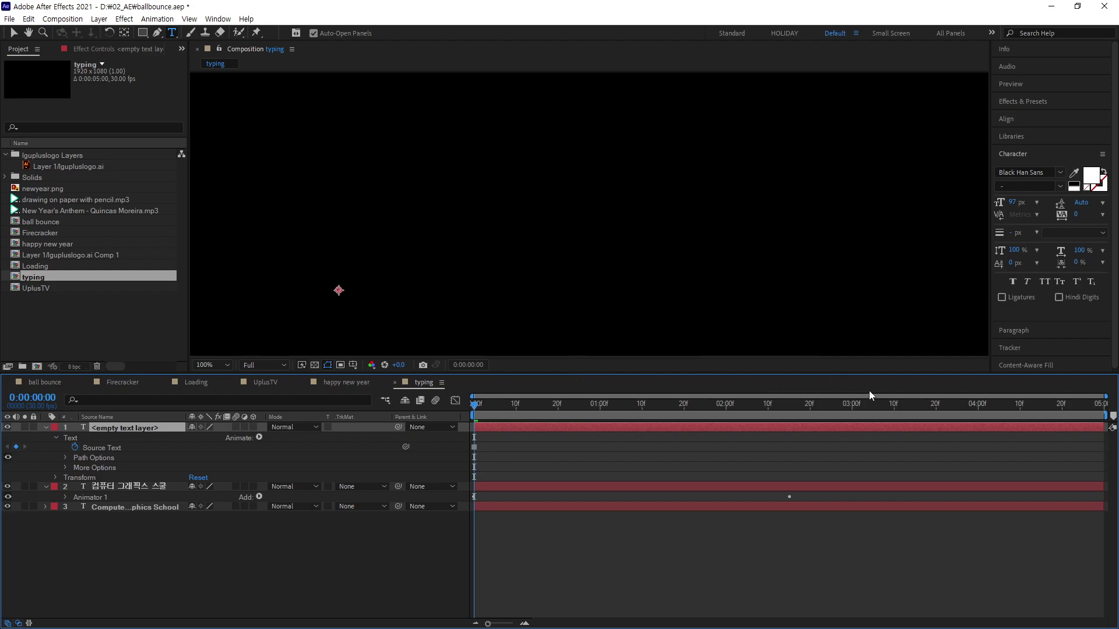
Step: At 0:00:00:02, type ㅋ into the empty text layer as its second Source Text keyframe
key("Page_Down")
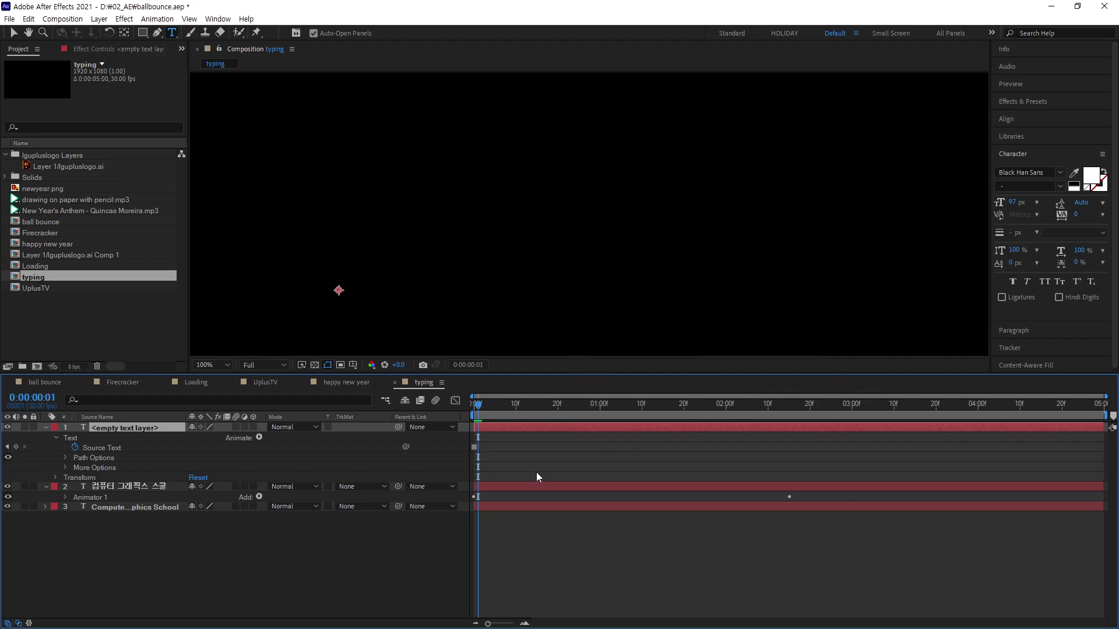
key("Page_Down")
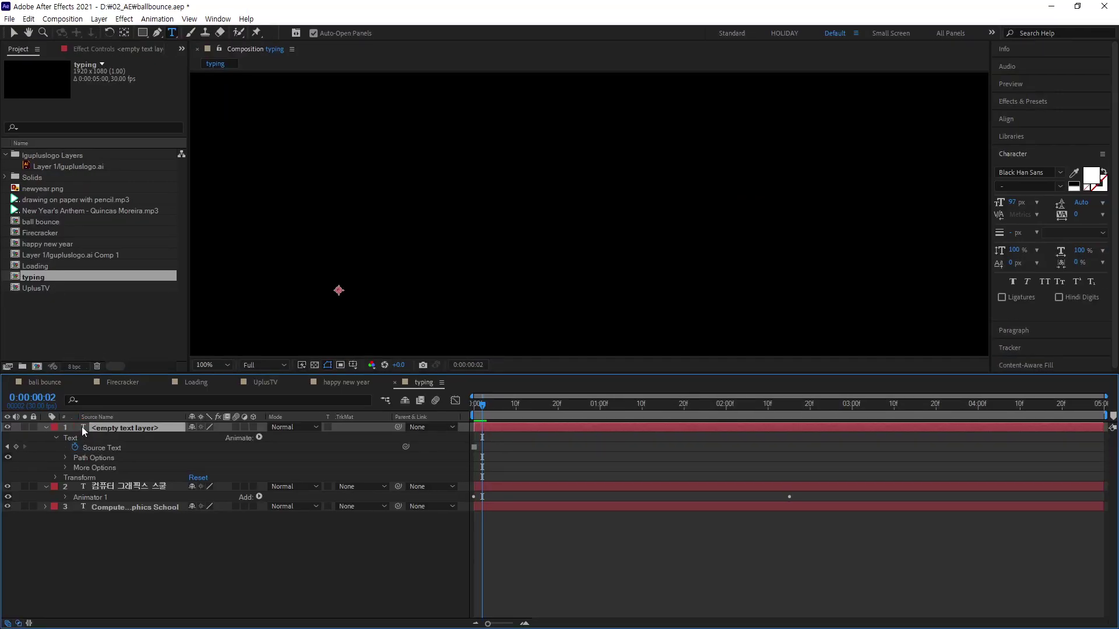
double_click(83, 429)
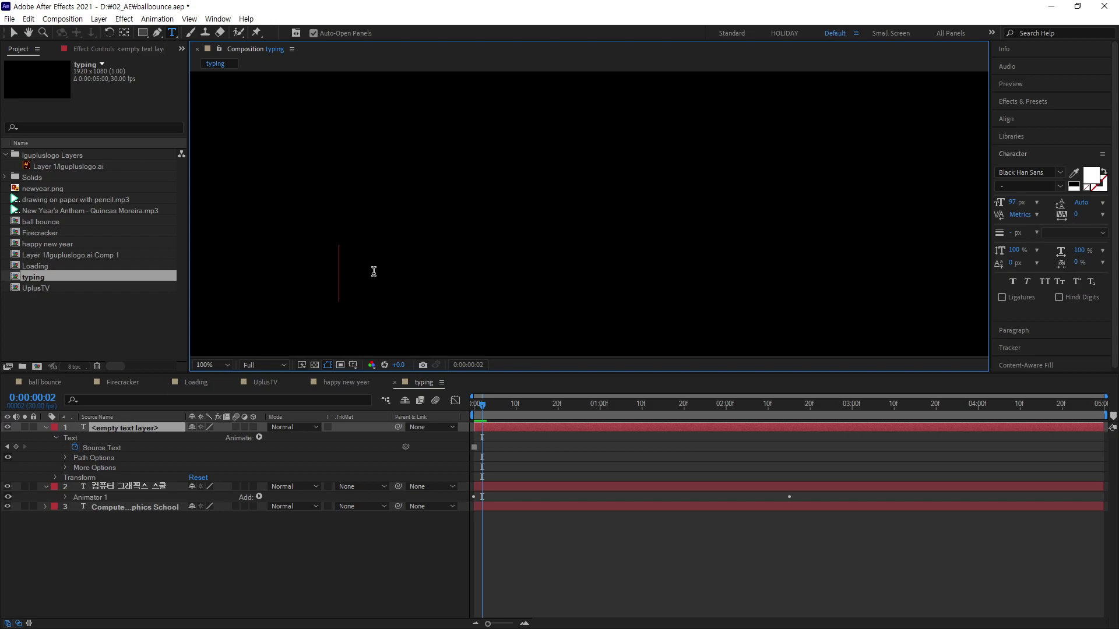
type("ㅋ")
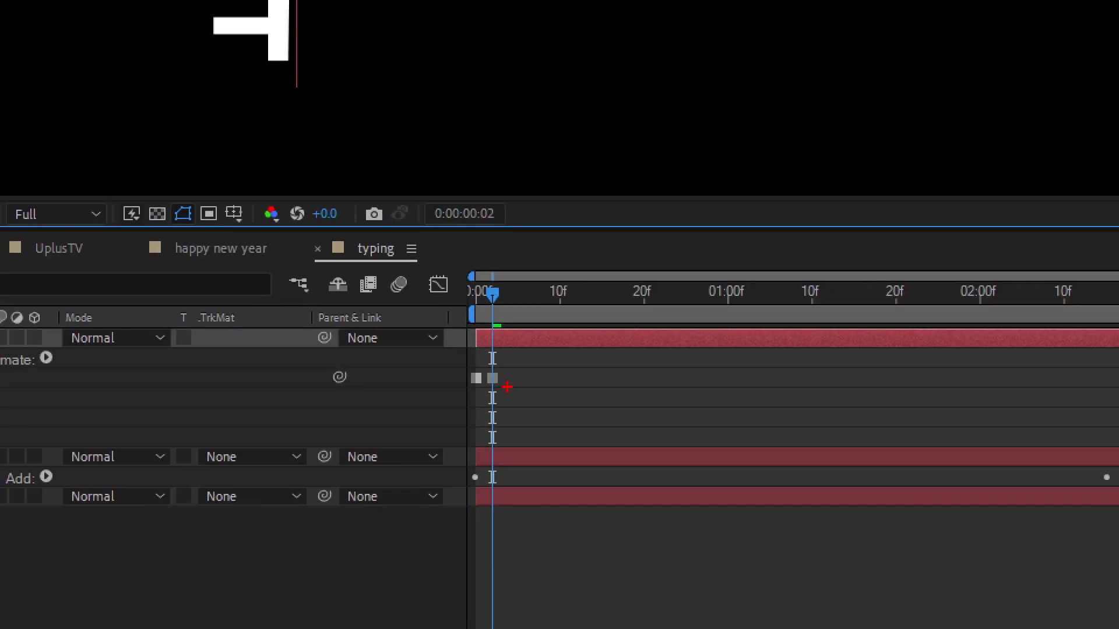
Step: Go to frame 4 and replace the layer's ㅋ with 커
left_click_drag(507, 387, 491, 395)
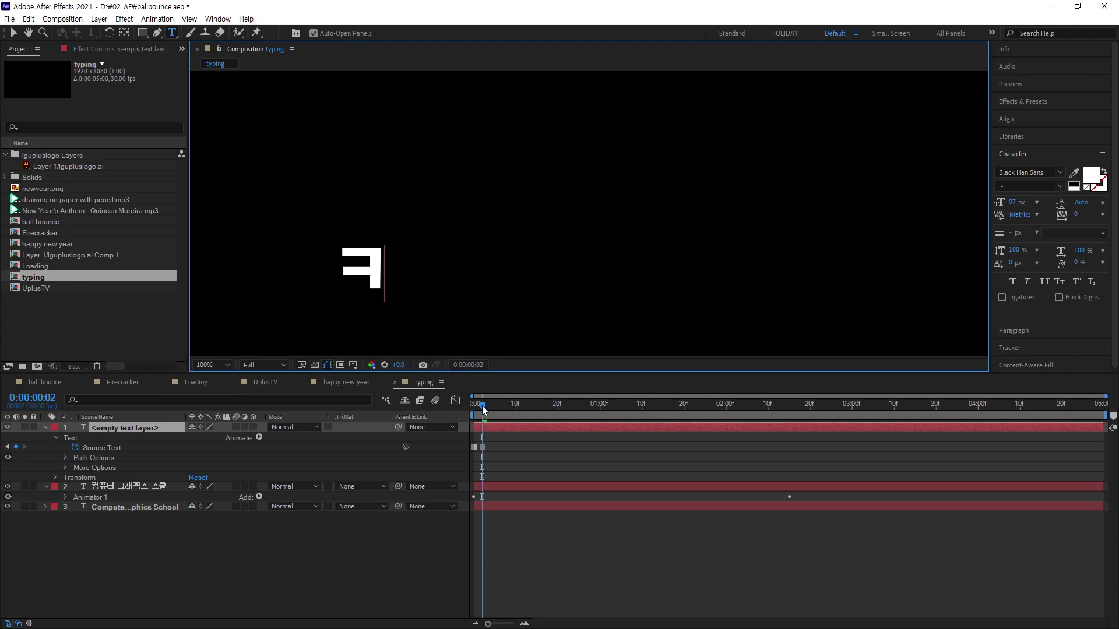
left_click(472, 407)
left_click_drag(471, 407, 482, 408)
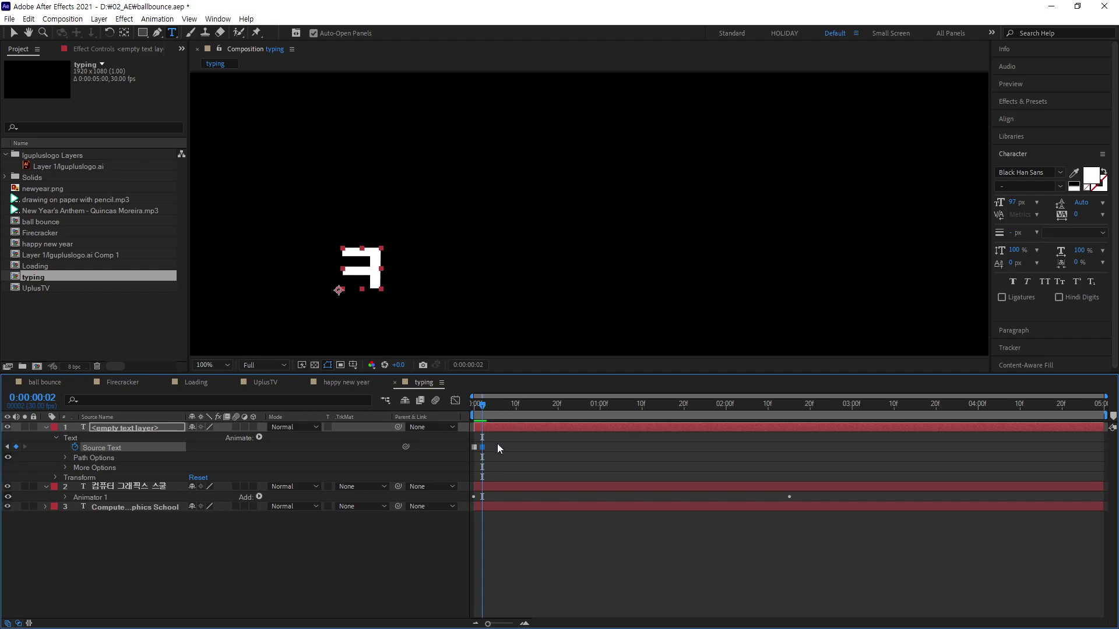
key("Page_Down")
key("Page_Down")
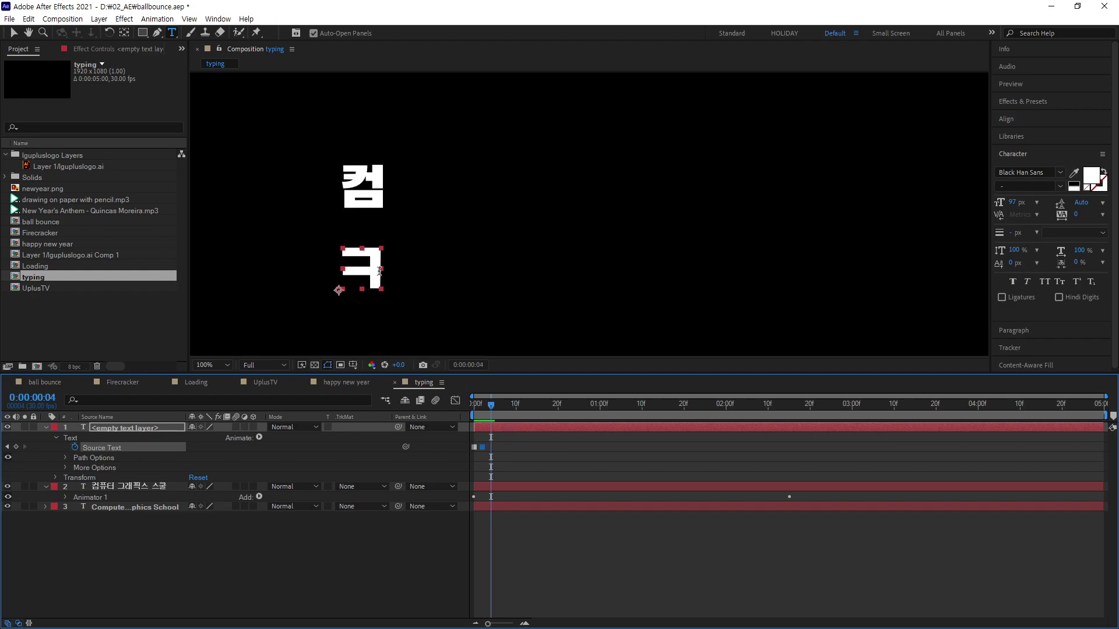
left_click_drag(378, 268, 334, 274)
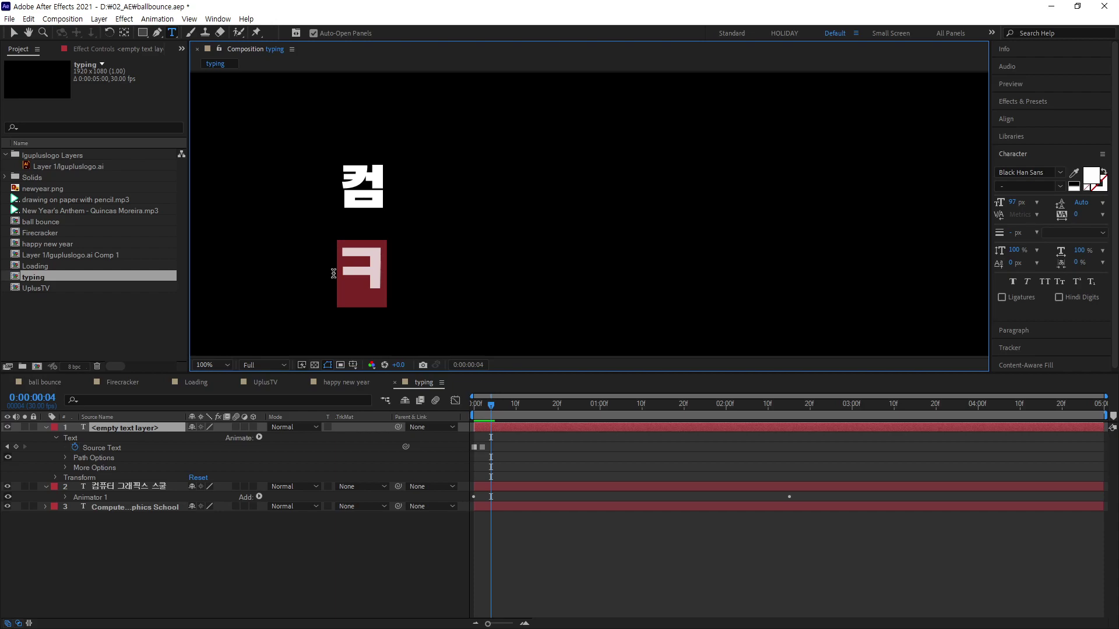
type("커")
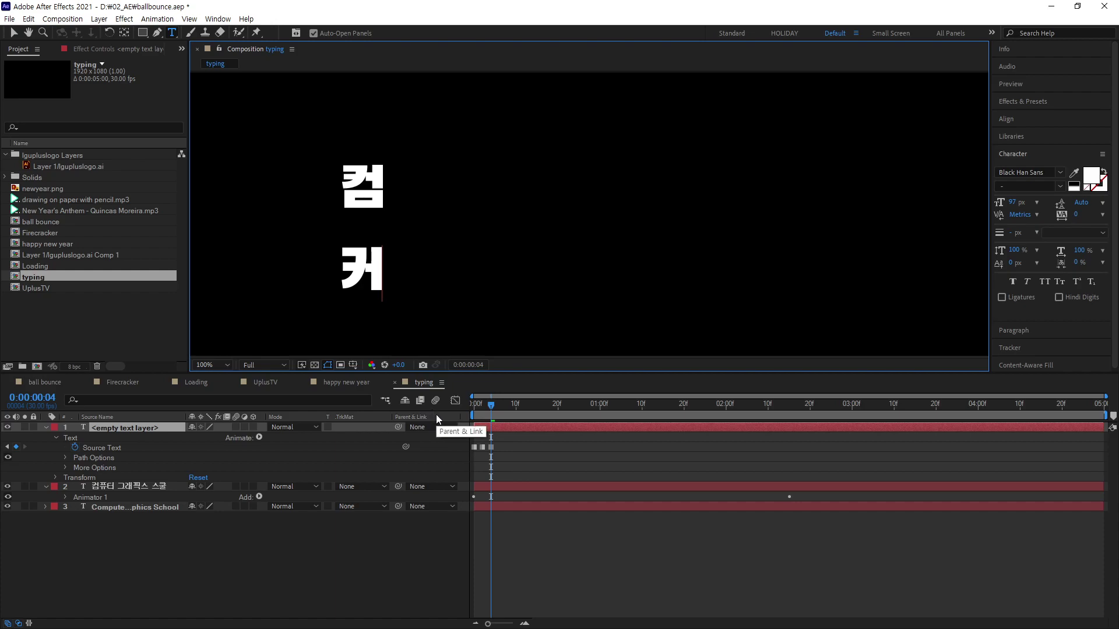
Step: Retype 커 at frame 4, then change it to 컴 at frame 6
key("BackSpace")
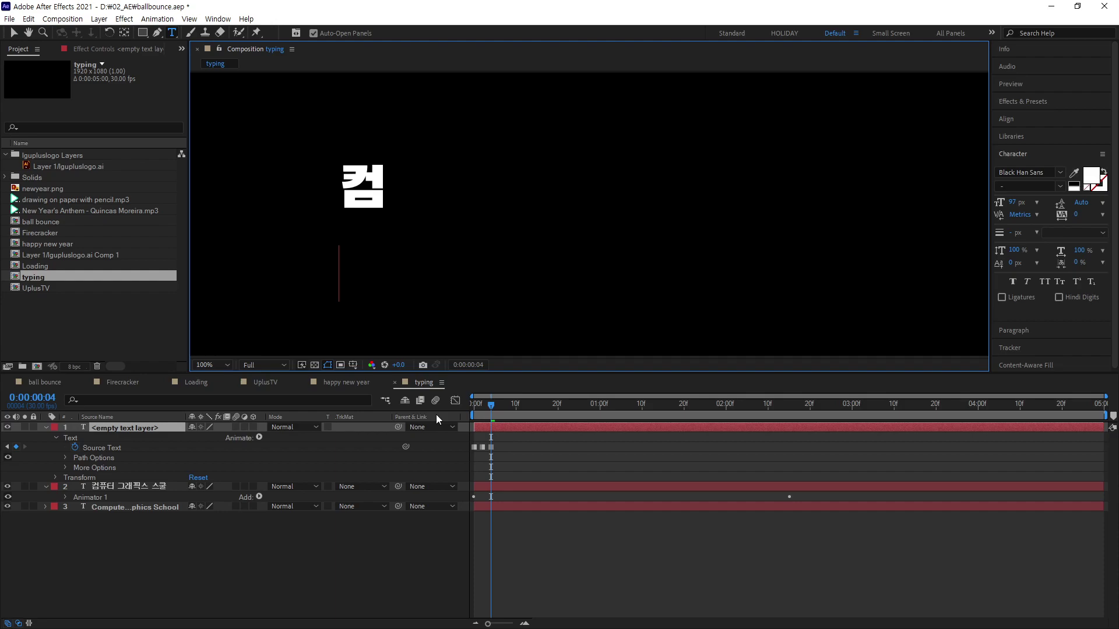
type("커")
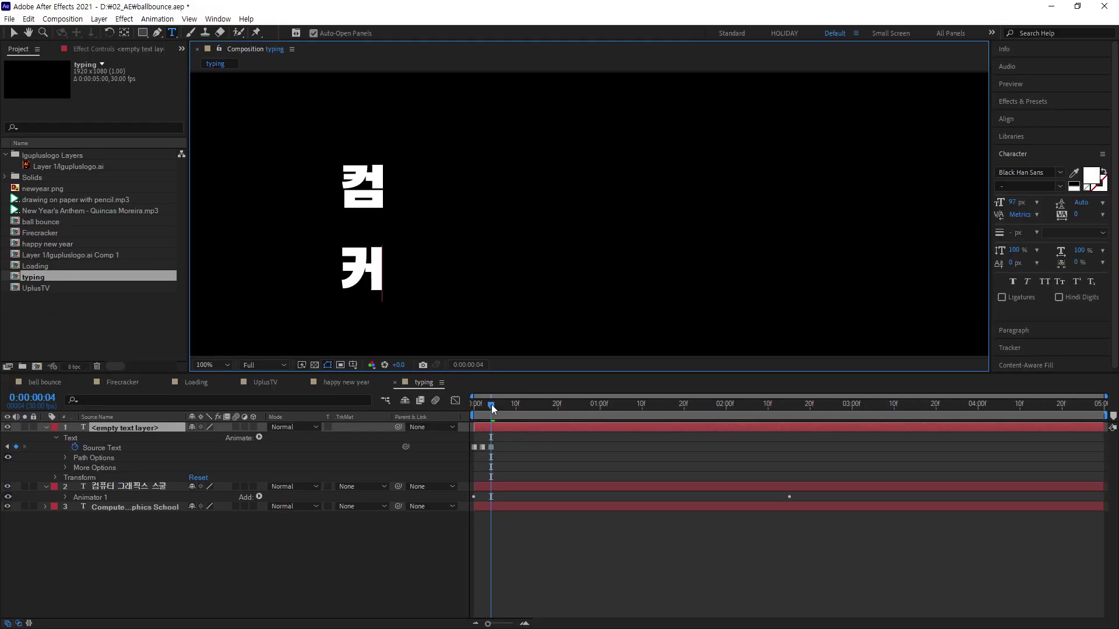
left_click(491, 447)
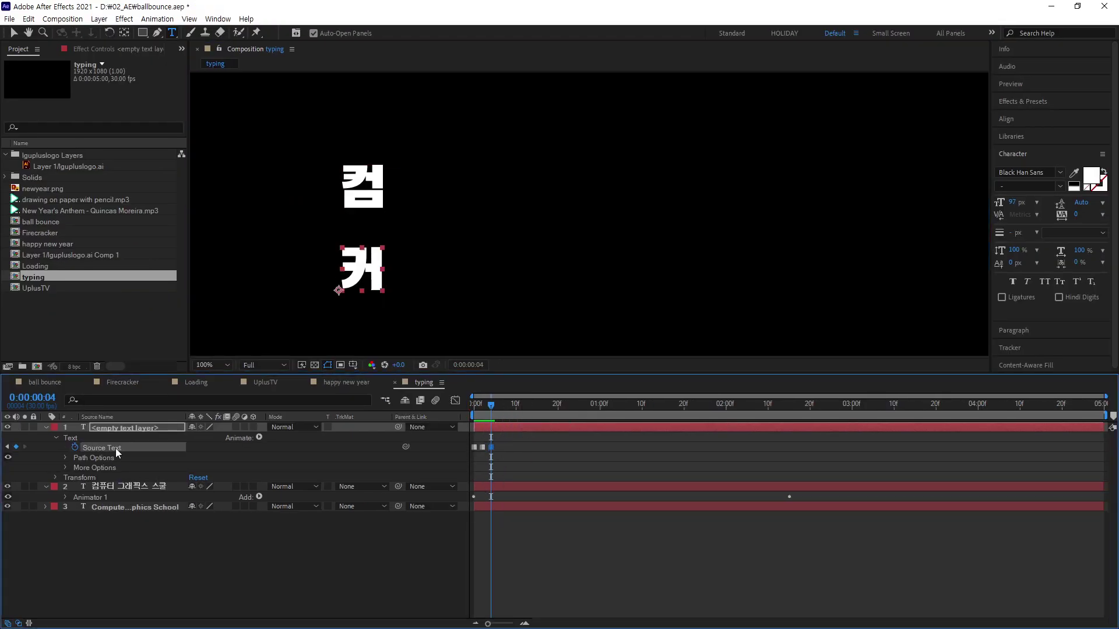
left_click(87, 427)
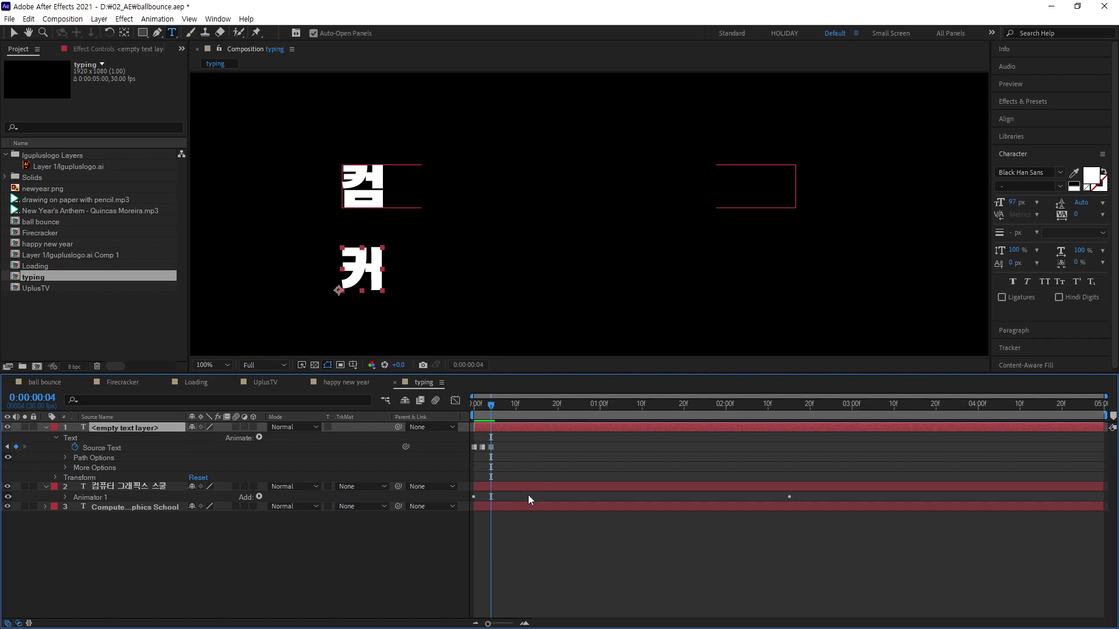
key("Page_Down")
key("Page_Down")
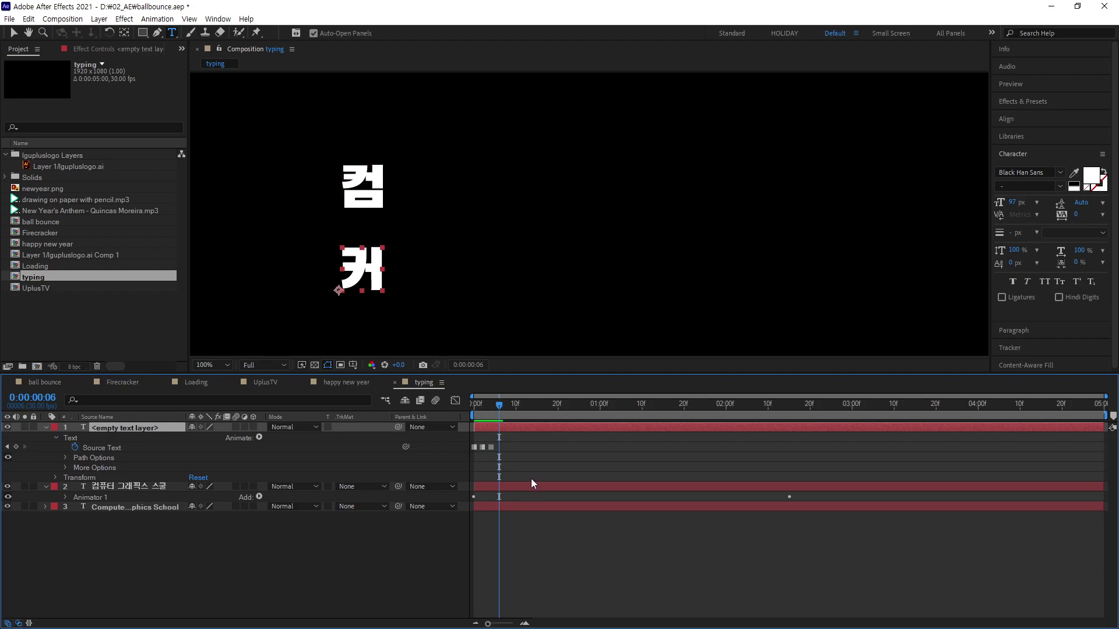
double_click(83, 426)
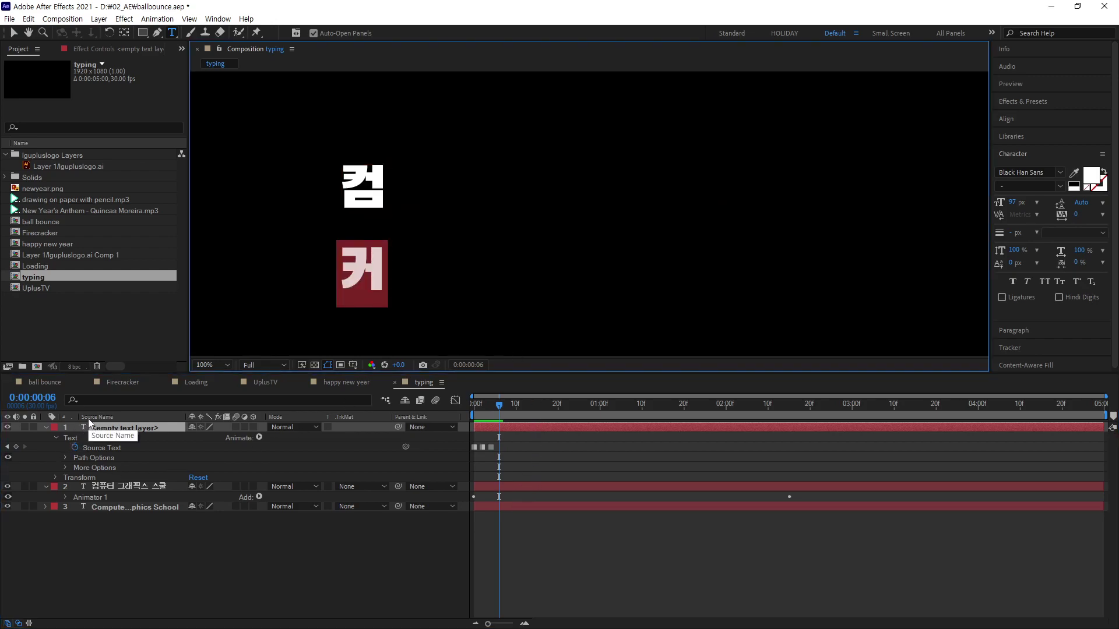
type("컴")
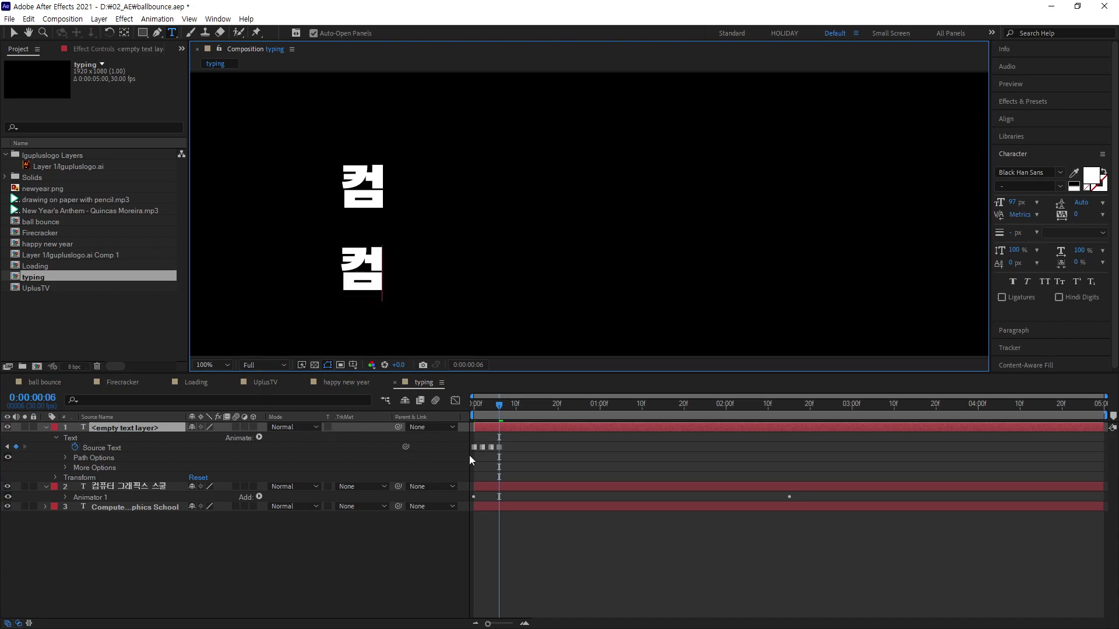
mouse_move(499, 400)
left_mouse_down()
mouse_move(466, 415)
mouse_move(499, 411)
left_mouse_up()
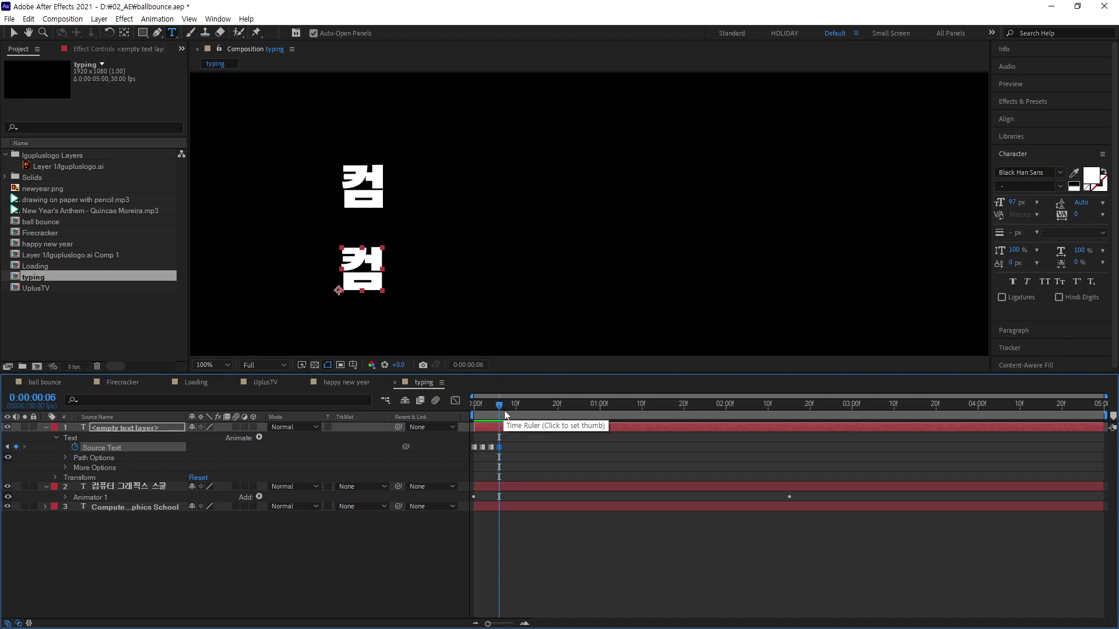
Step: Add 표 at frame 8, then correct it to 퓨 so frame 10 reads 컴퓨
key("Page_Down")
key("Page_Down")
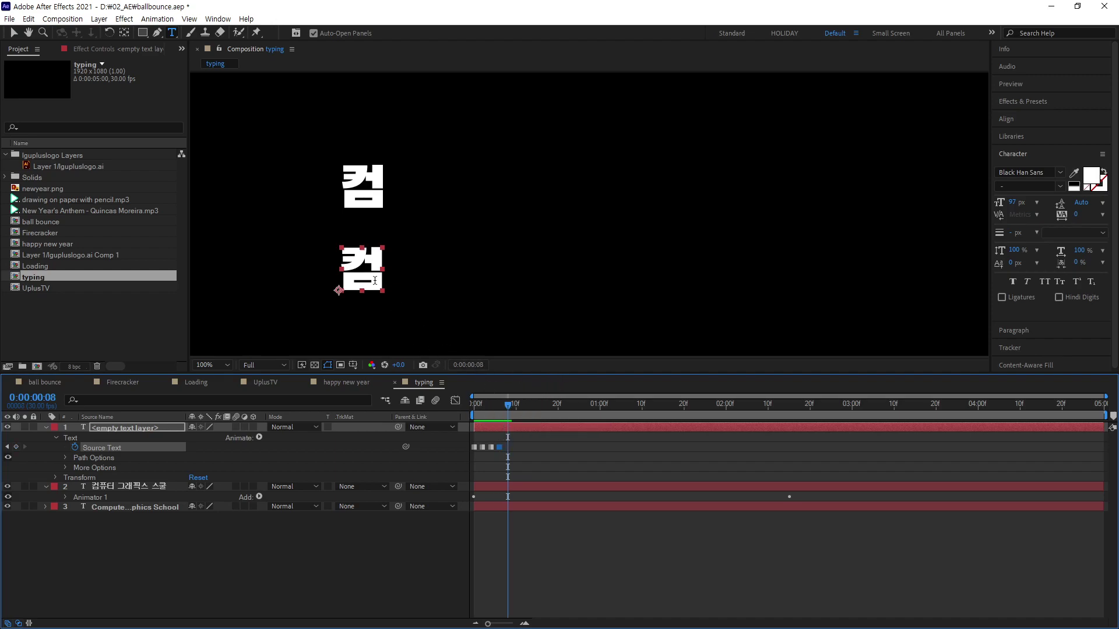
left_click(378, 275)
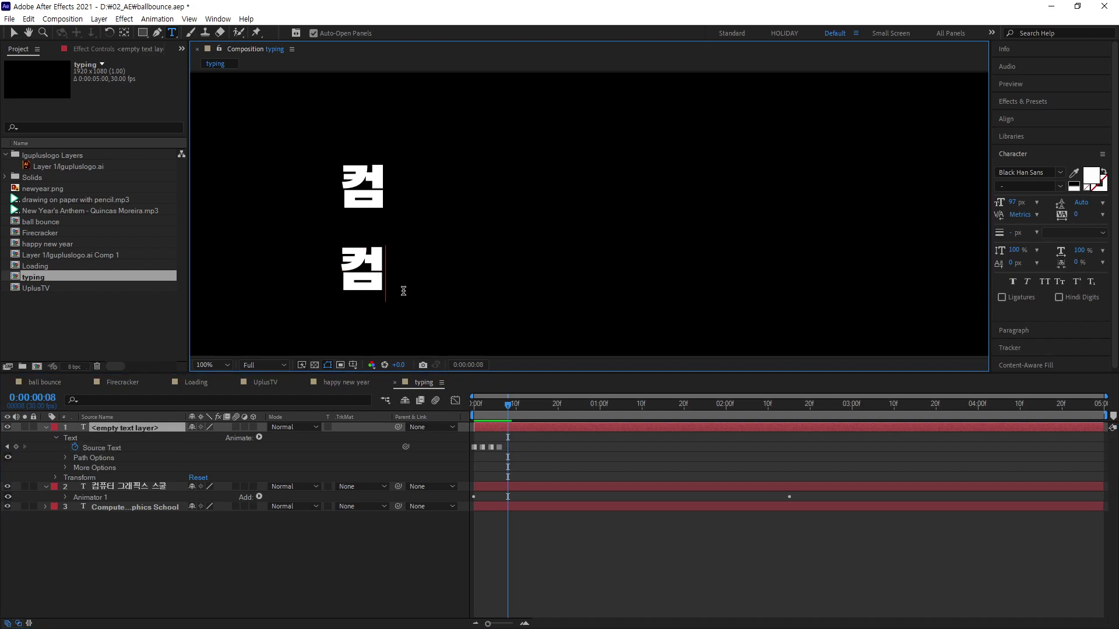
type("표")
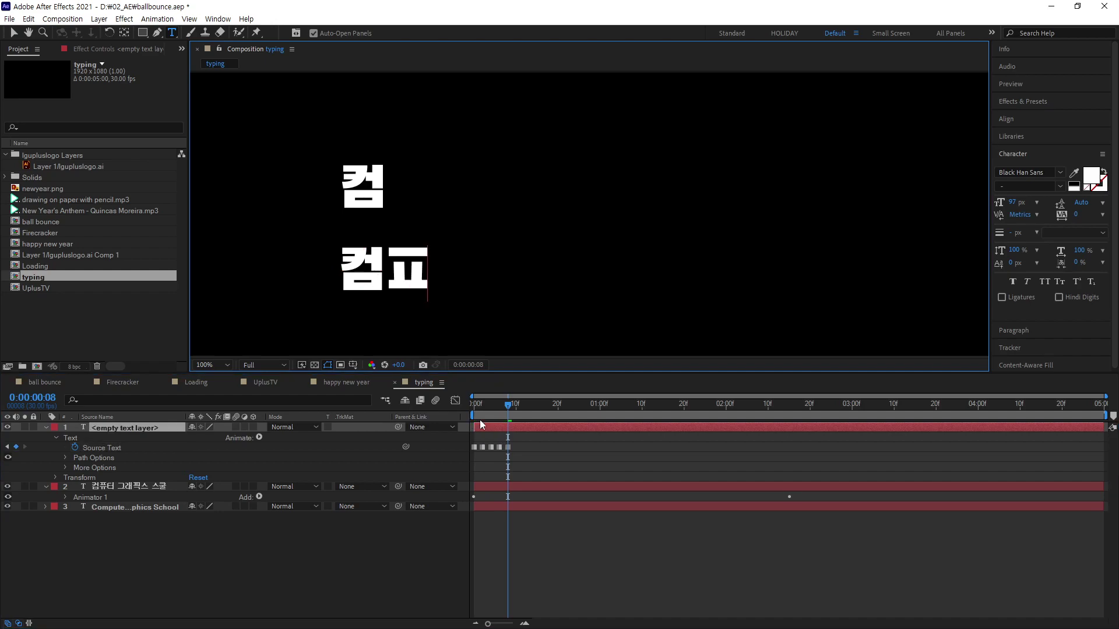
left_click(512, 405)
left_click(515, 405)
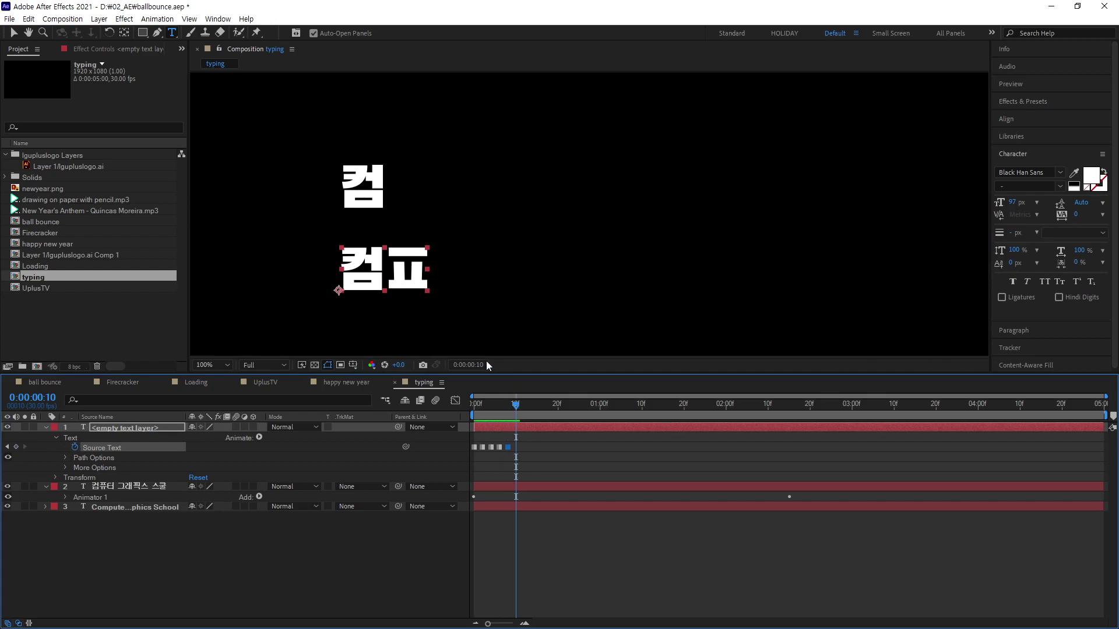
left_click(427, 288)
left_click(427, 289)
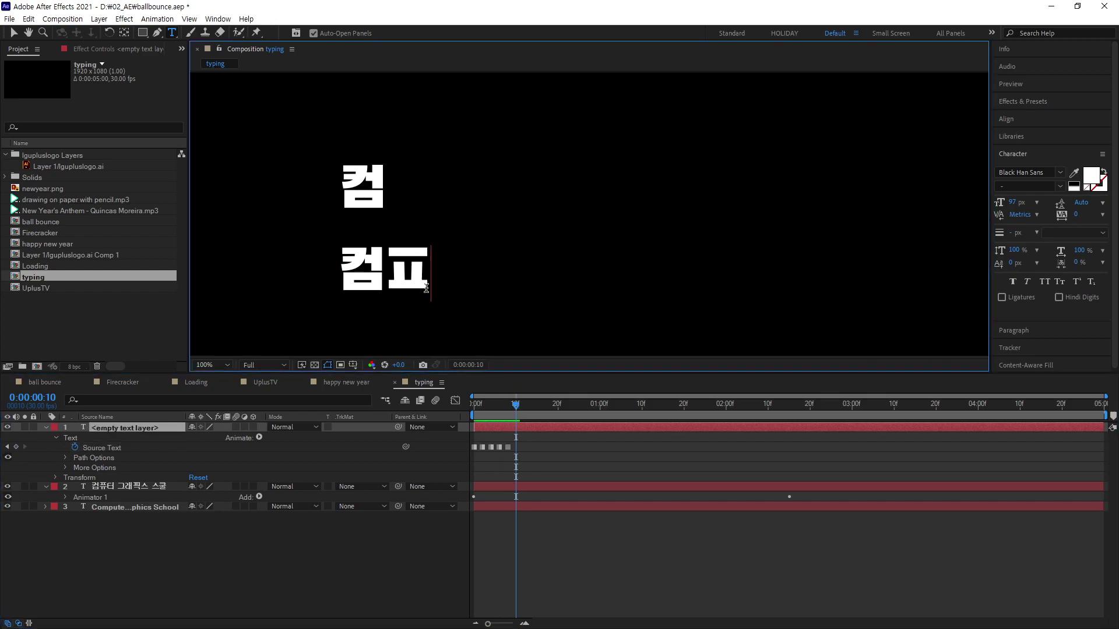
key("BackSpace")
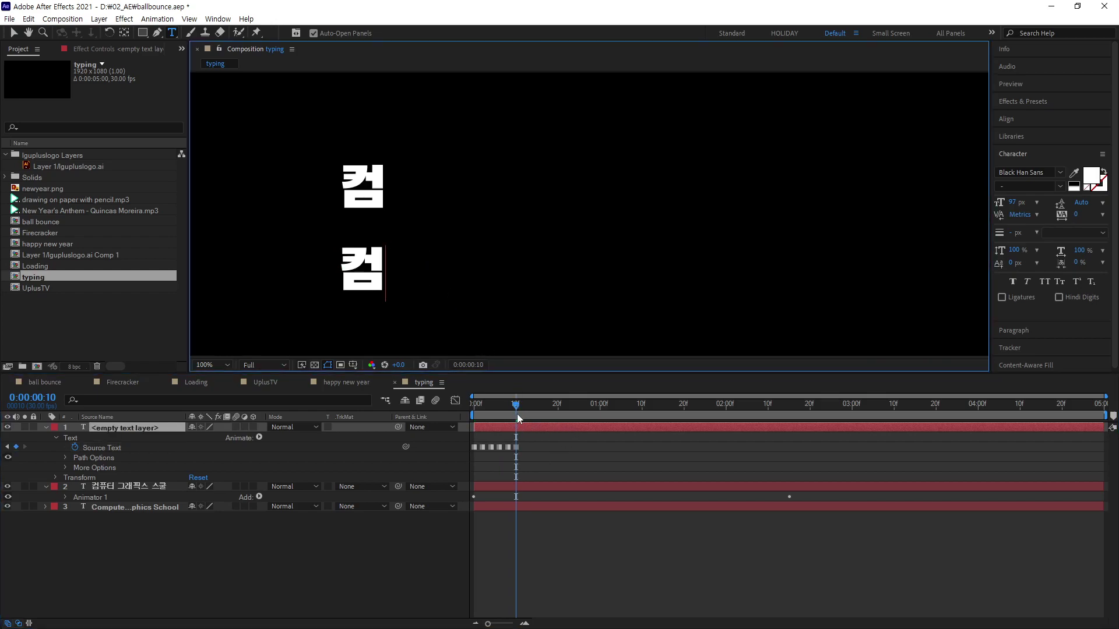
type("퓨")
left_click(521, 411)
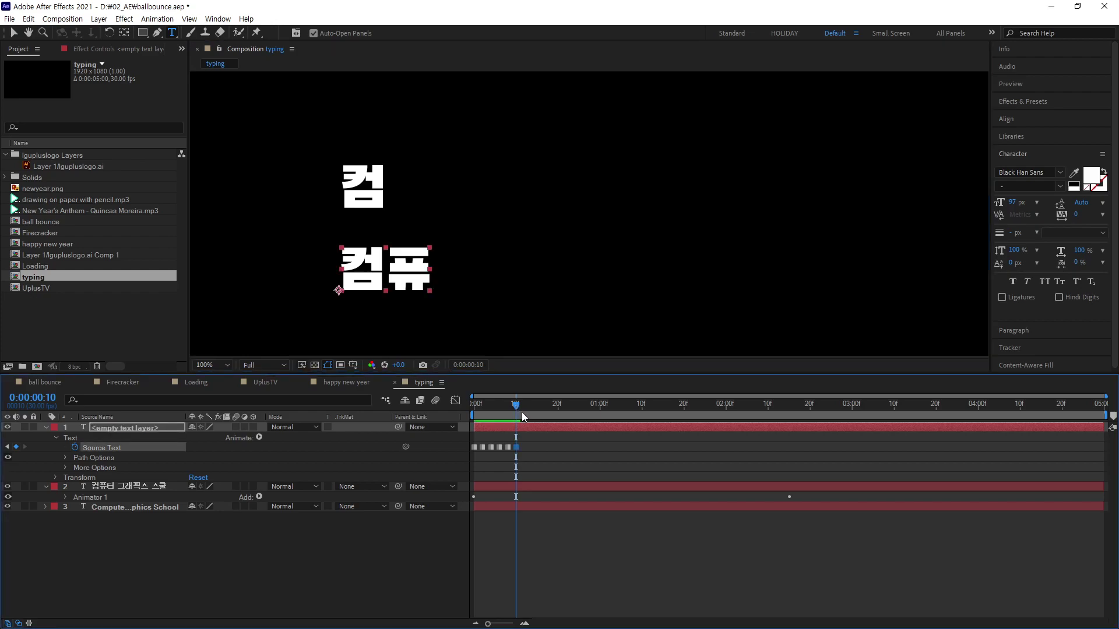
Step: Add ㅌ at frame 12, then complete it to 터 so frame 14 reads 컴퓨터
key("Page_Down")
key("Page_Down")
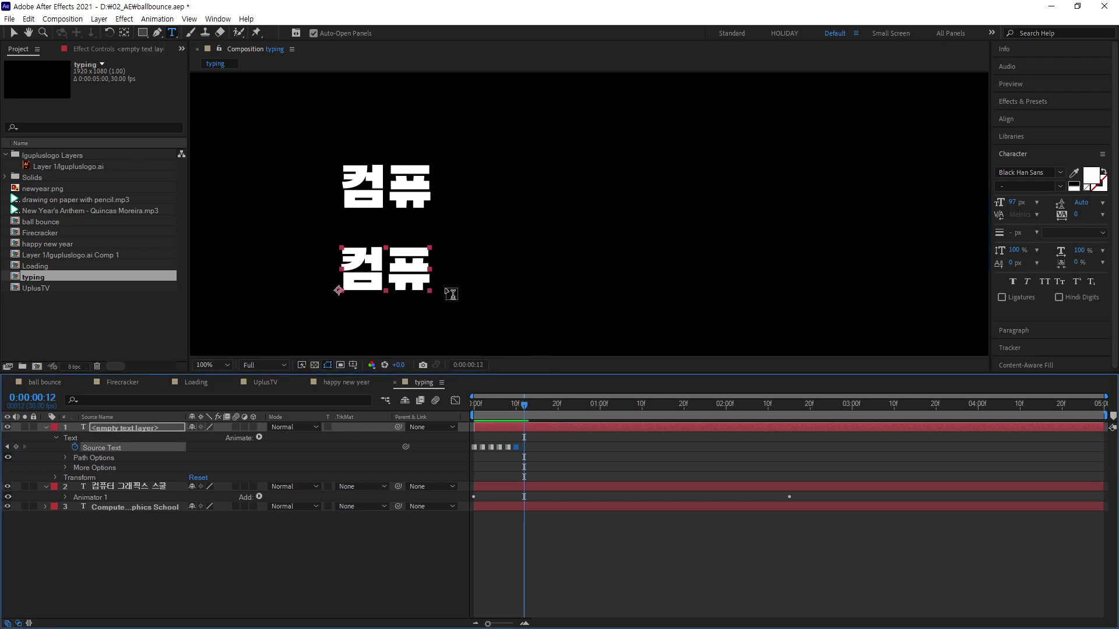
left_click(430, 271)
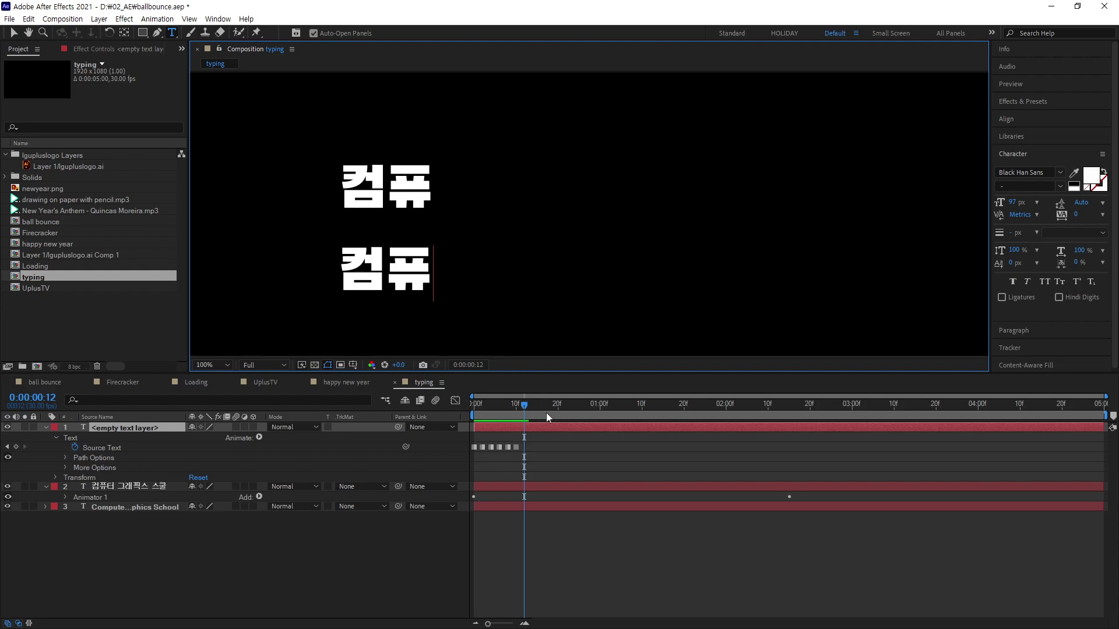
type("ㅌ")
left_click(525, 409)
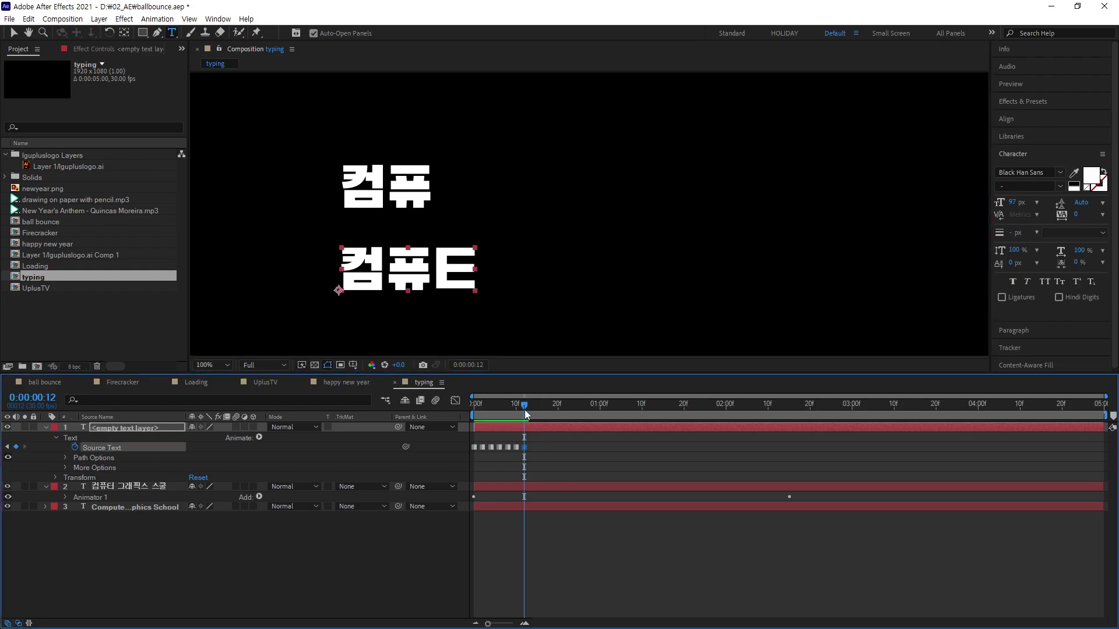
left_click_drag(526, 413, 533, 411)
left_click(469, 291)
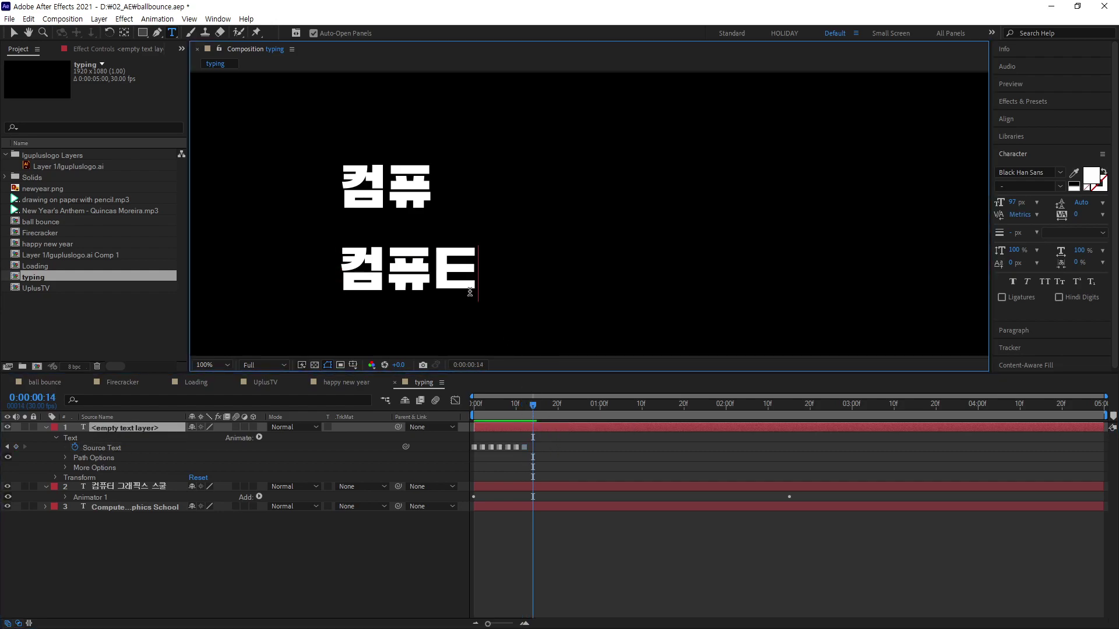
key("BackSpace")
type("터")
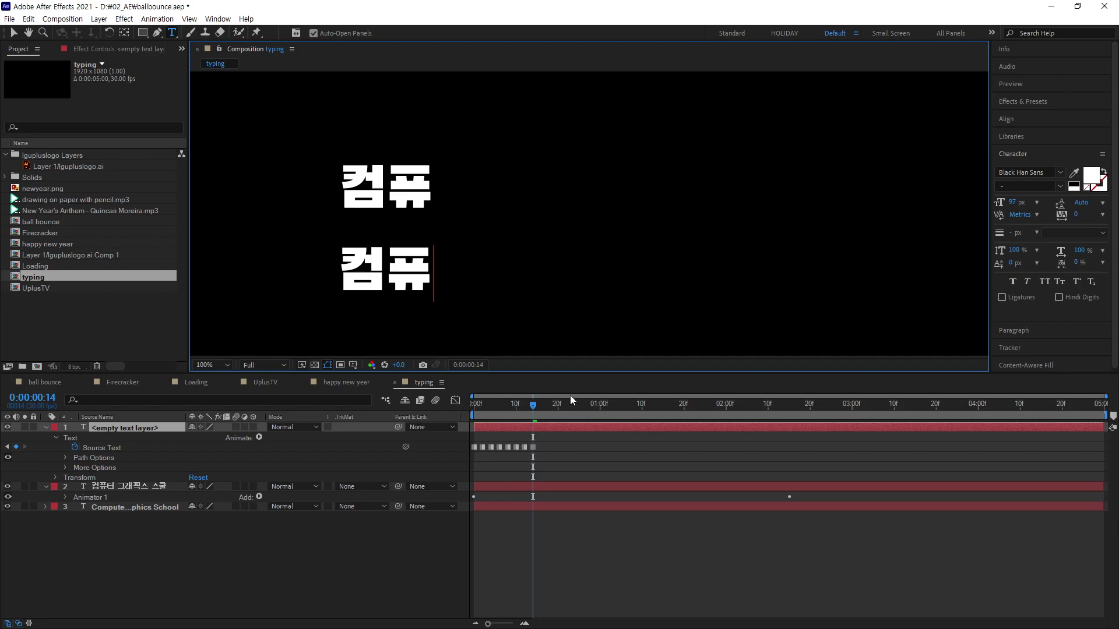
left_click(539, 411)
Step: Add a space and ㄱ, then complete 그 so frame 20 reads 컴퓨터 그, and preview
left_click(540, 410)
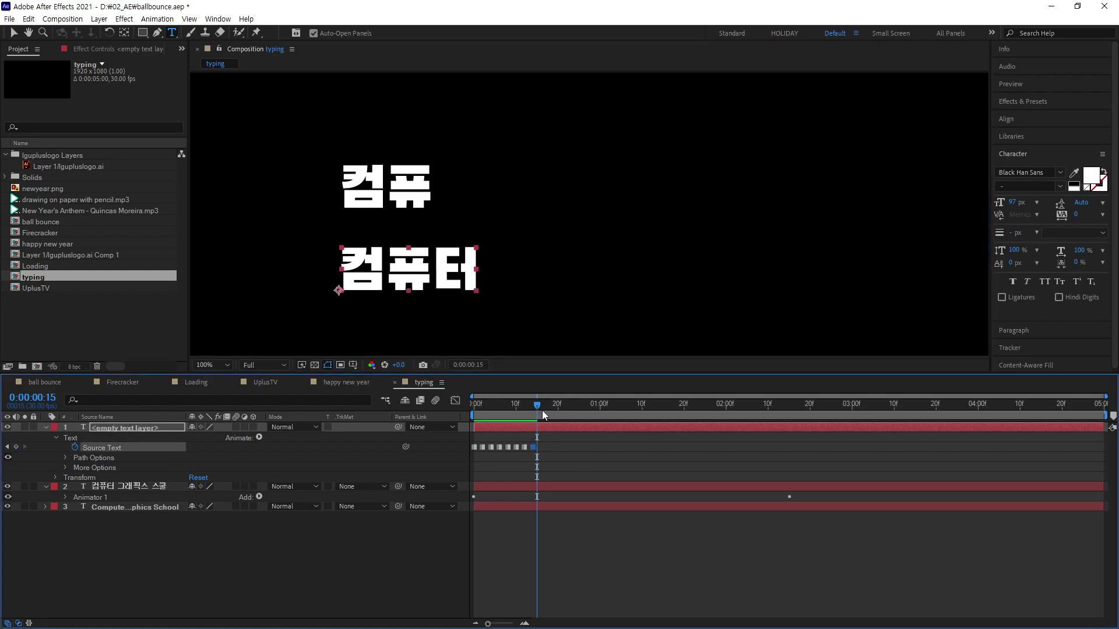
left_click(476, 268)
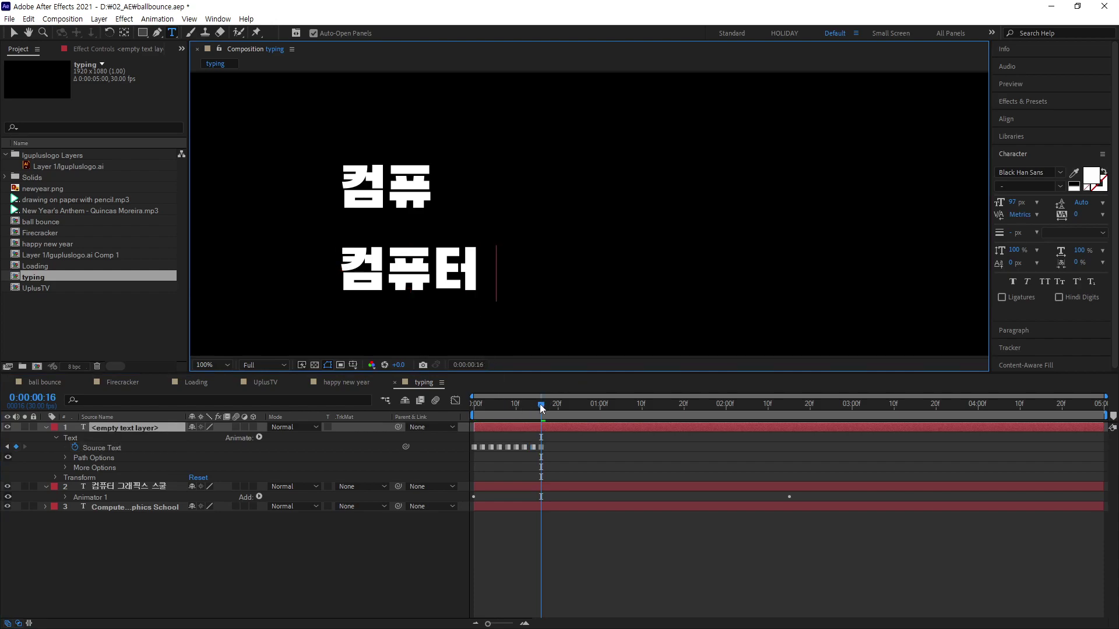
left_click(540, 437)
key("Page_Down")
key("Page_Down")
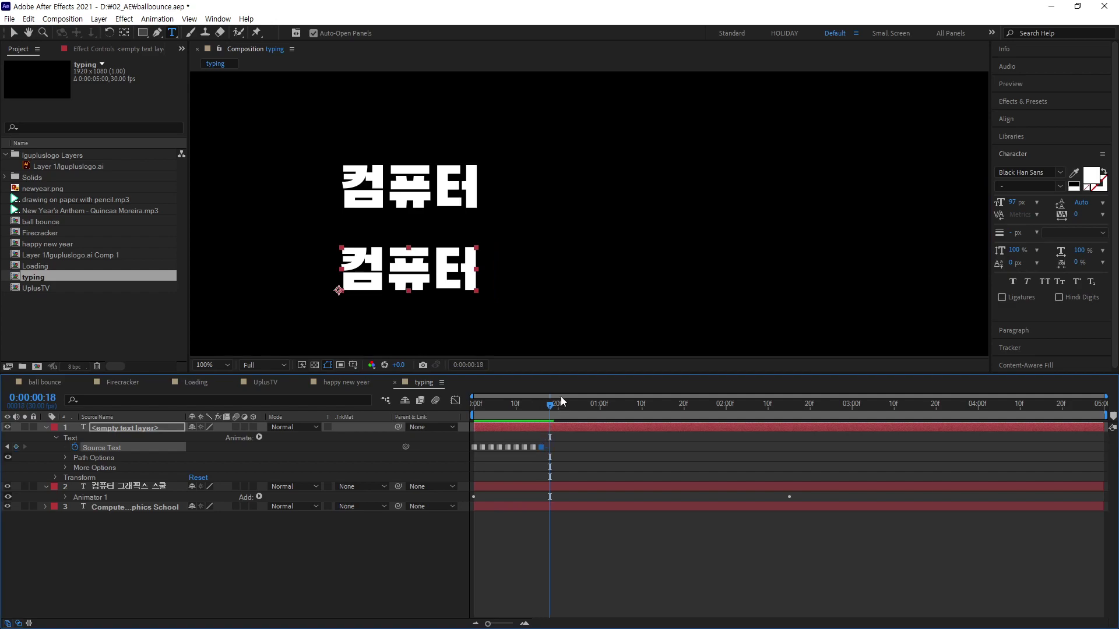
left_click(491, 336)
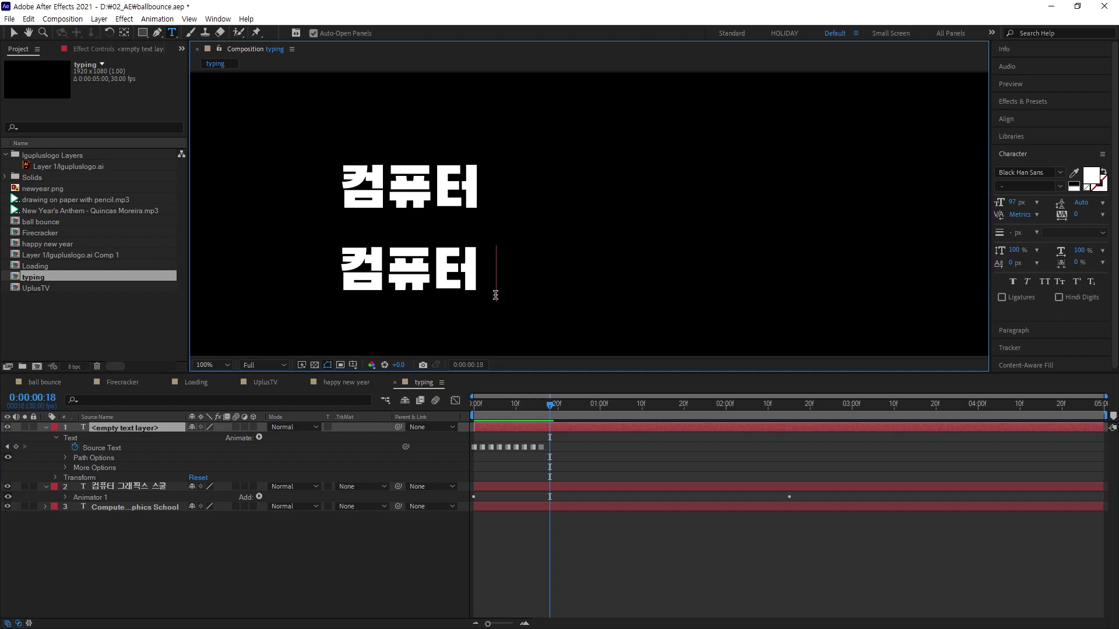
type("ㄱ")
left_click(553, 405)
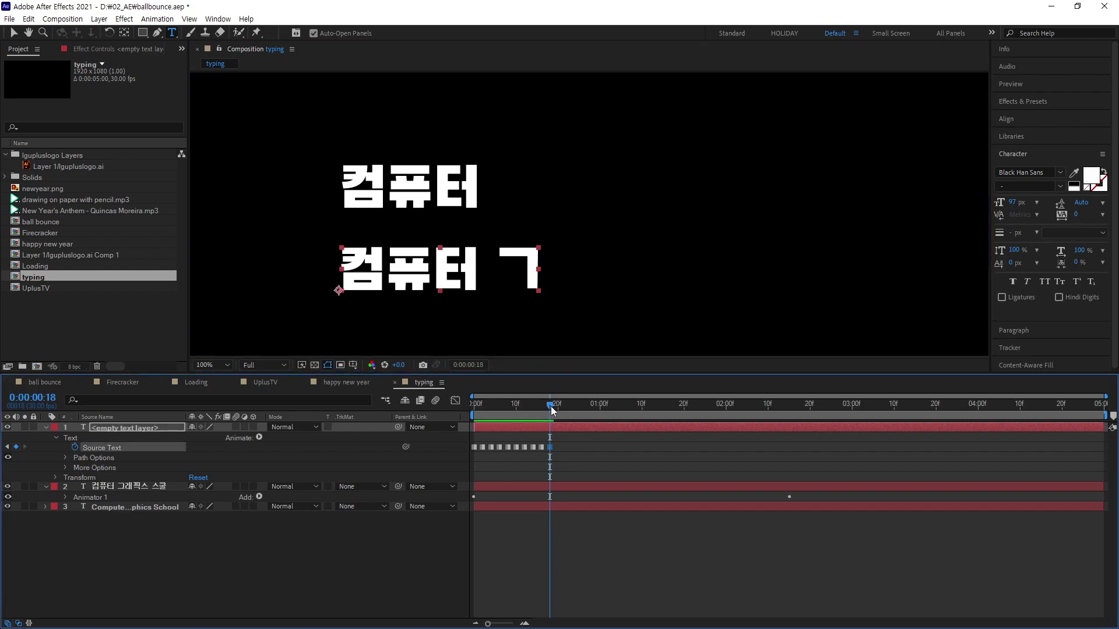
left_click(558, 405)
left_click(544, 280)
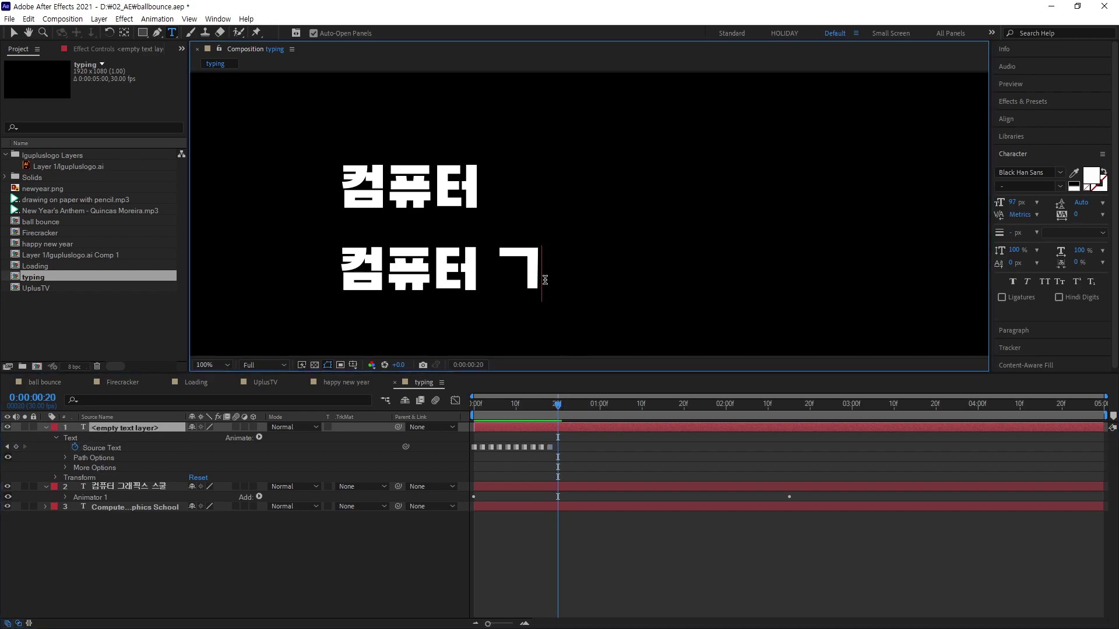
key("BackSpace")
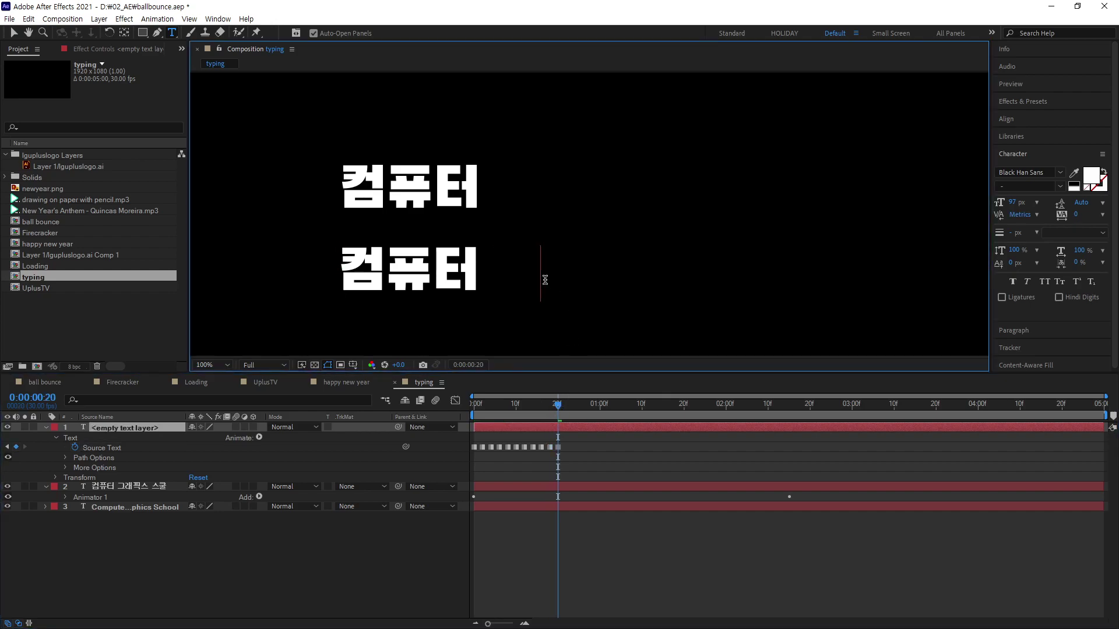
type("그")
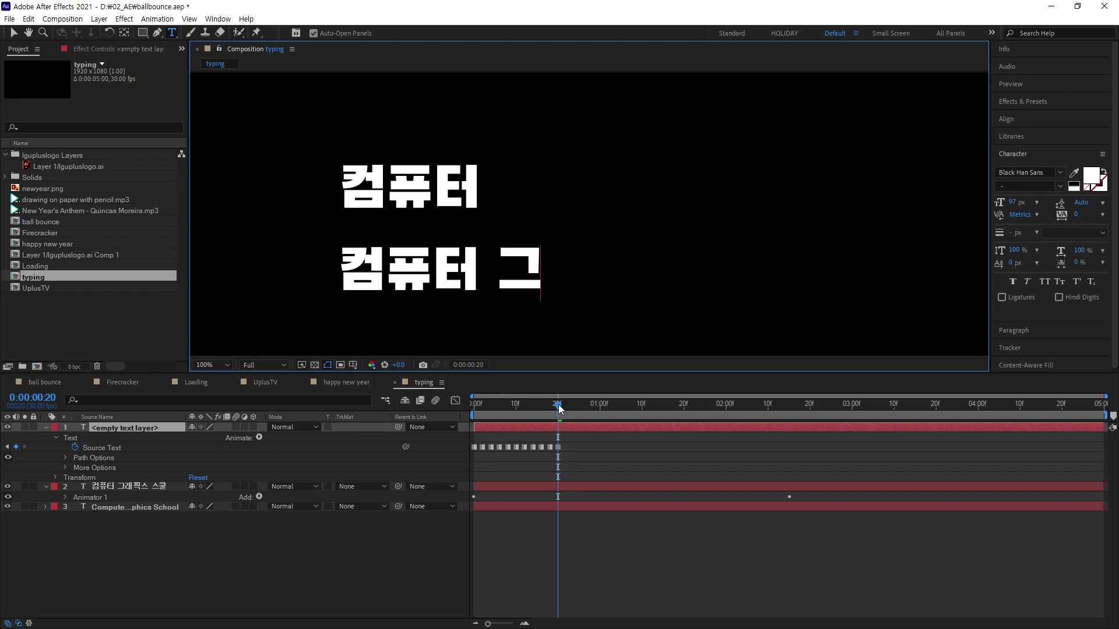
left_click(560, 407)
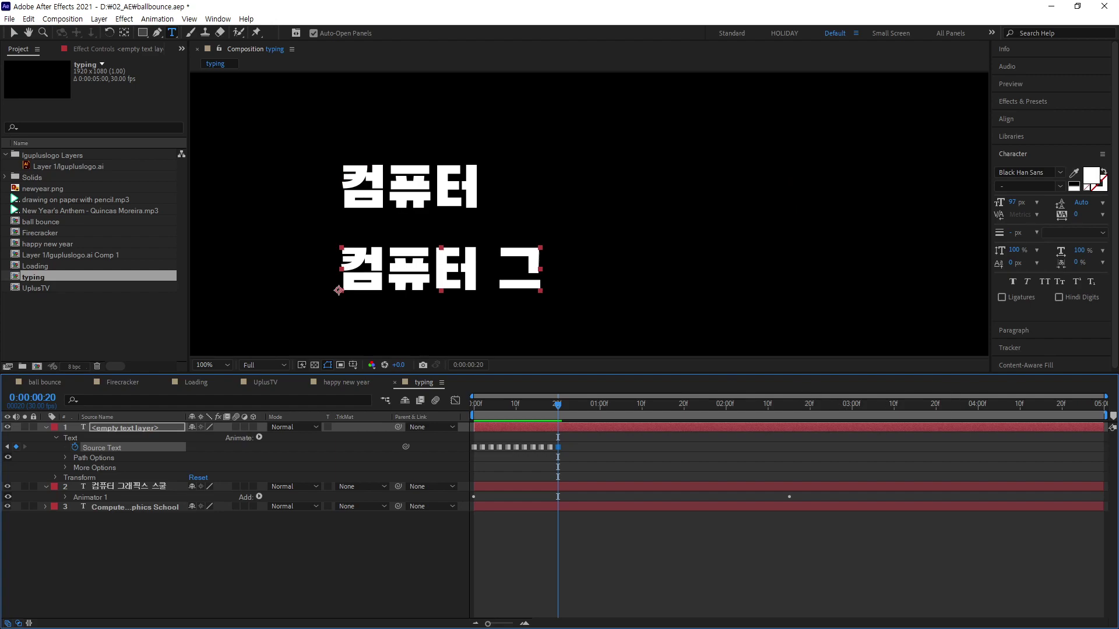
key("space")
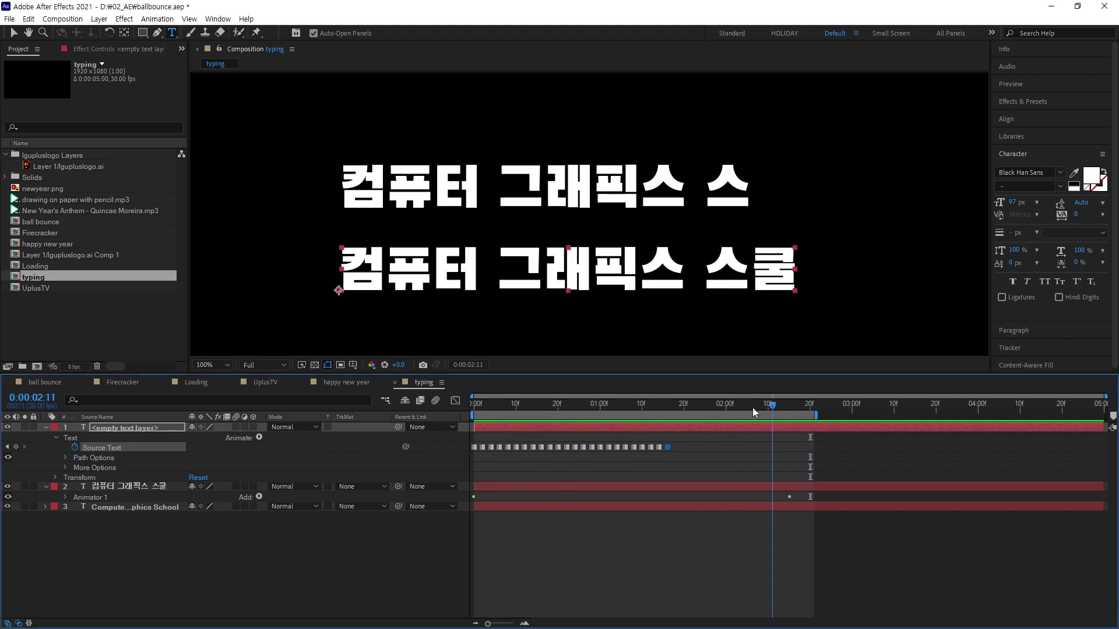
Step: Replay and scrub both lines to compare their typing between 0:00:01:14 and 0:00:01:25
left_click(772, 404)
left_click_drag(700, 441, 686, 449)
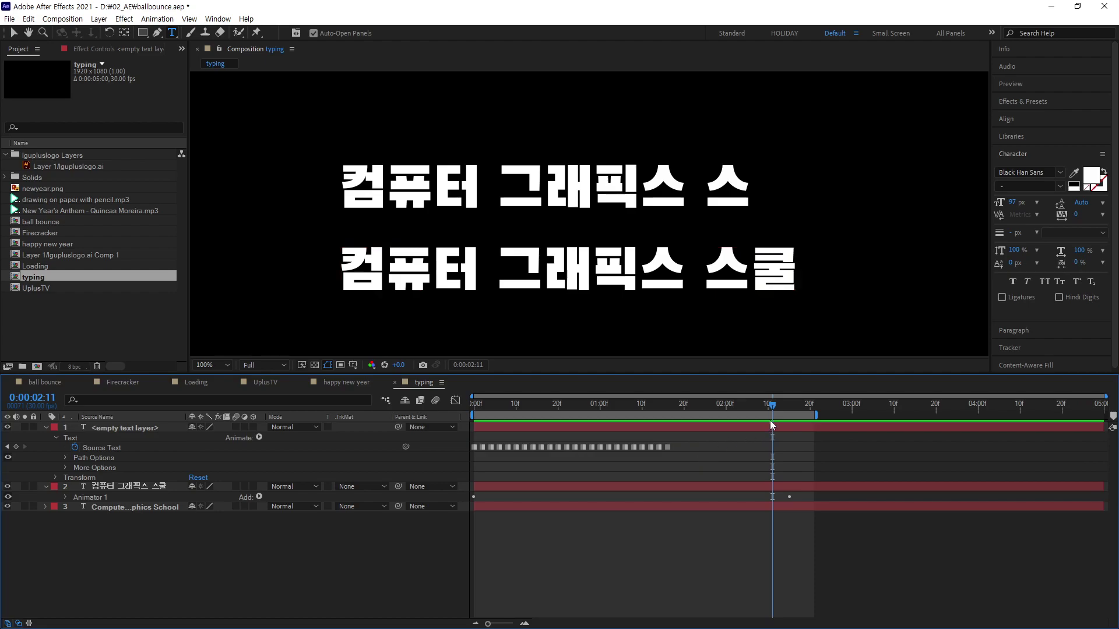
left_click_drag(772, 404, 501, 426)
key("space")
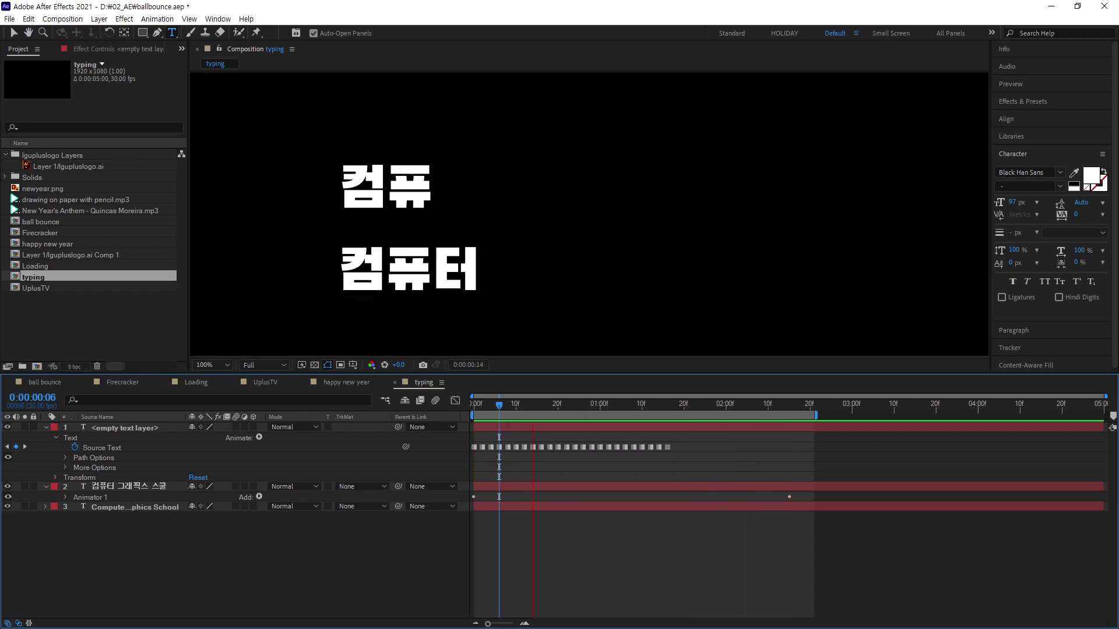
left_click(102, 448)
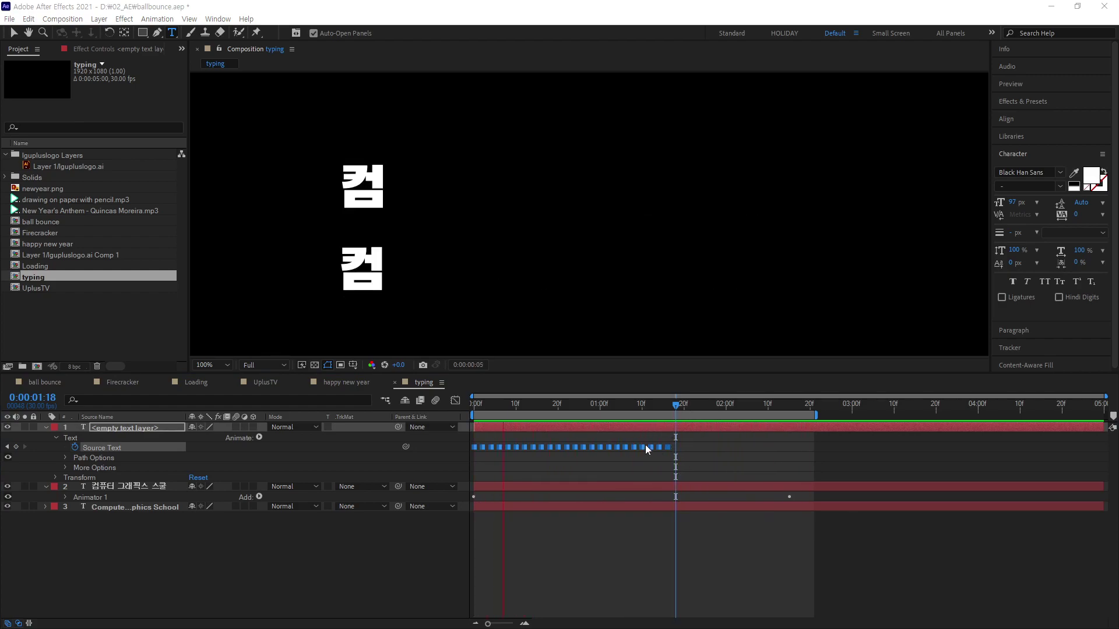
left_click(654, 405)
mouse_move(653, 405)
left_mouse_down()
mouse_move(608, 414)
mouse_move(803, 422)
mouse_move(789, 418)
left_mouse_up()
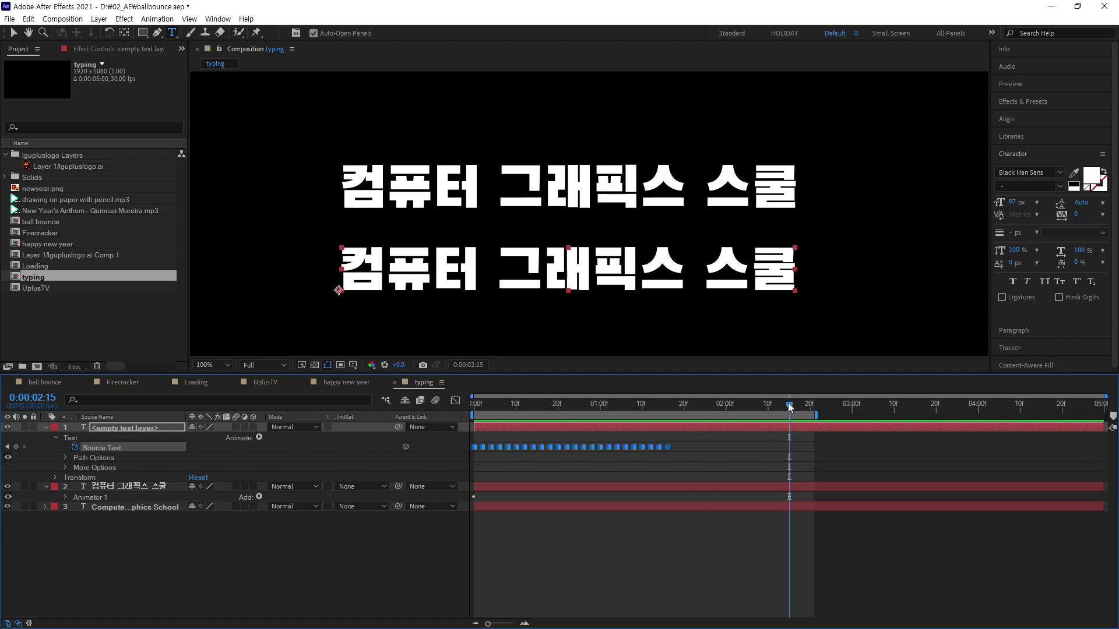
left_click_drag(790, 409, 704, 410)
left_click(143, 487)
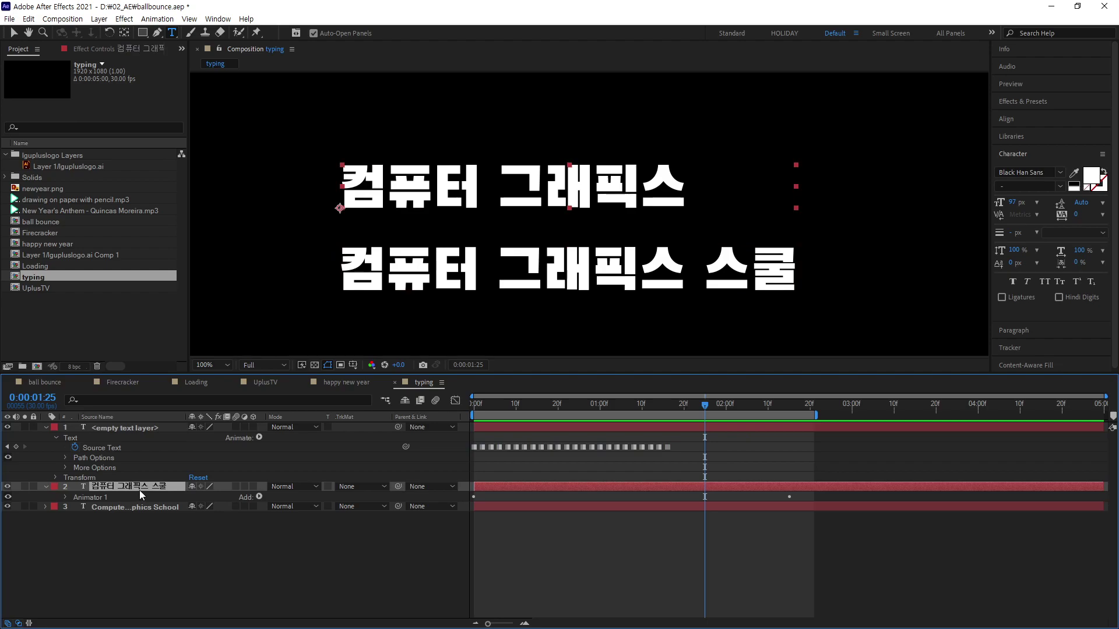
Step: Show the Typewriter layer's Start keyframes, locate 0:00:02:15, and marquee-select layer 1's Source Text keyframes
key("u")
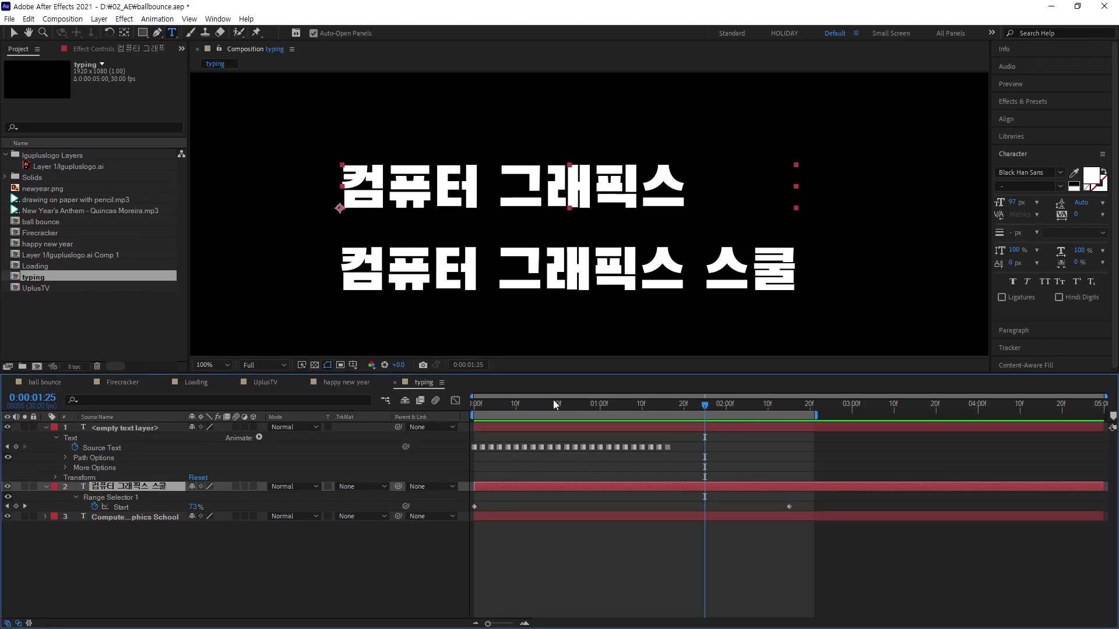
left_click_drag(555, 404, 788, 401)
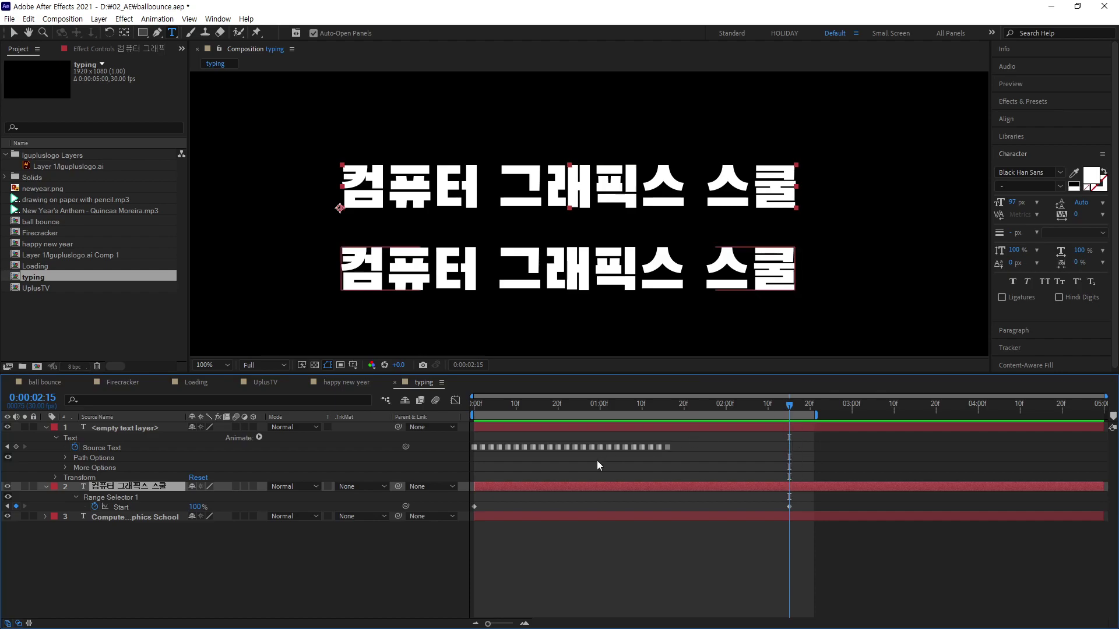
left_click_drag(695, 442, 468, 454)
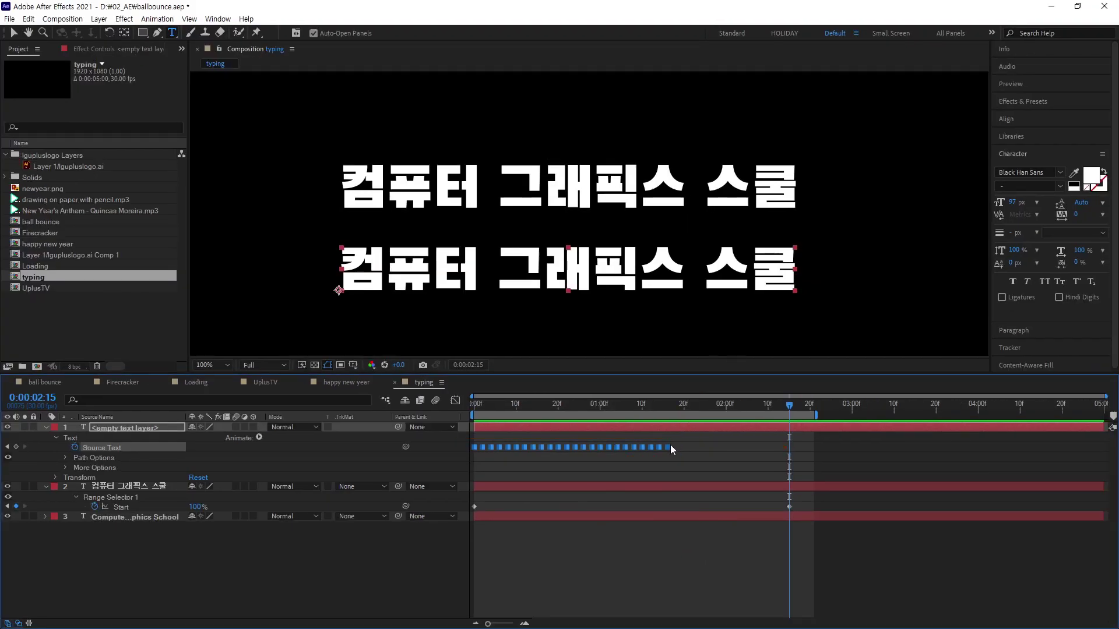
Step: Alt-drag the last Source Text keyframe to 0:00:02:15 and preview the synchronized typing
left_click_drag(666, 446, 790, 452)
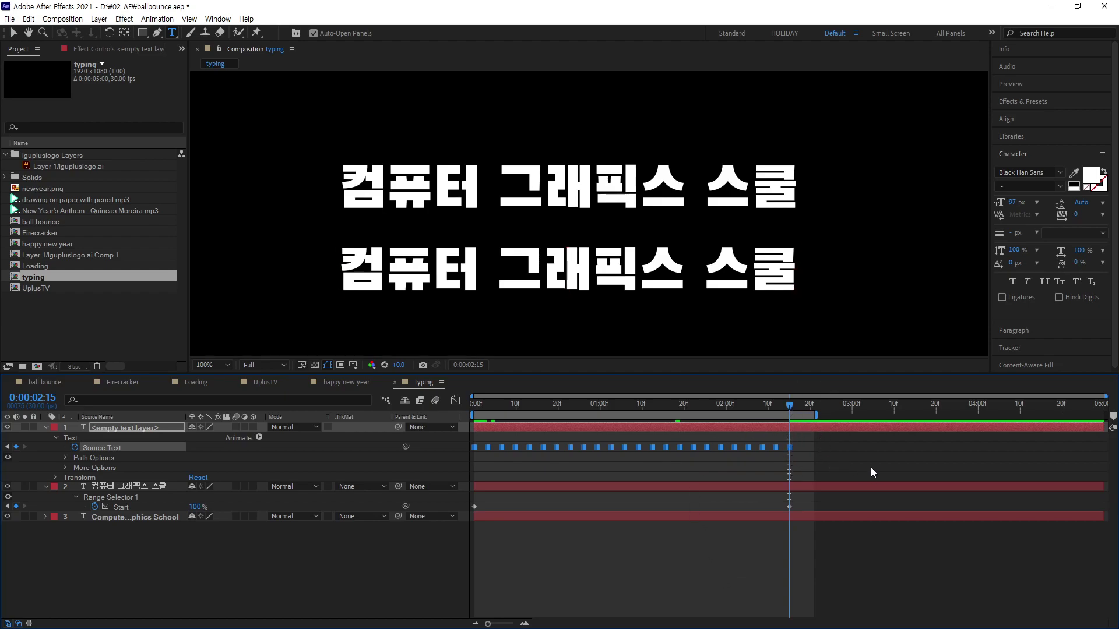
key("space")
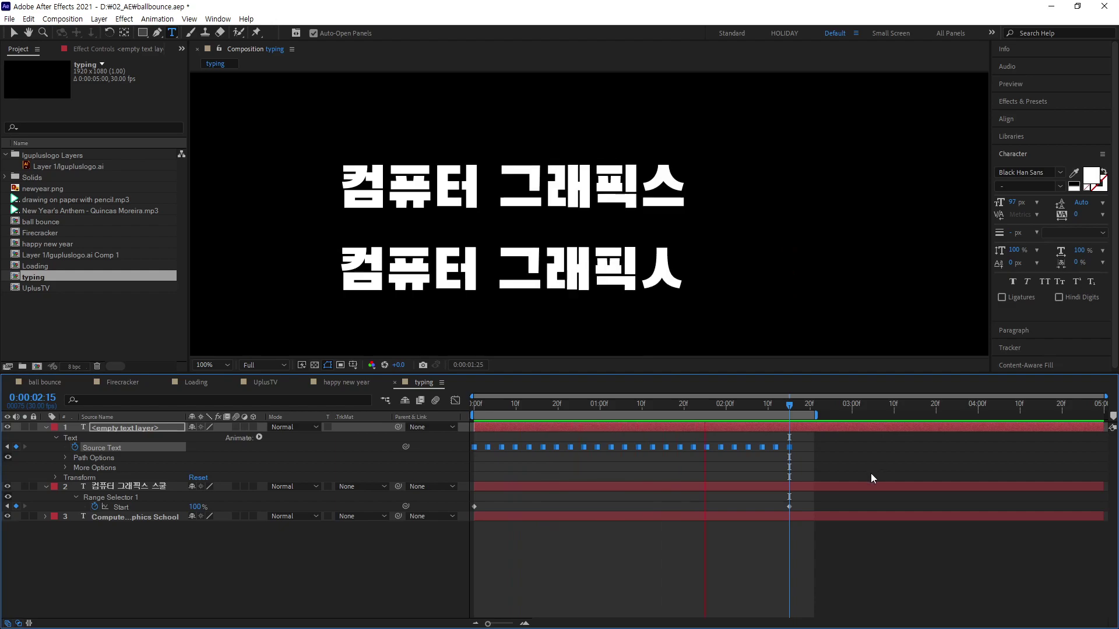